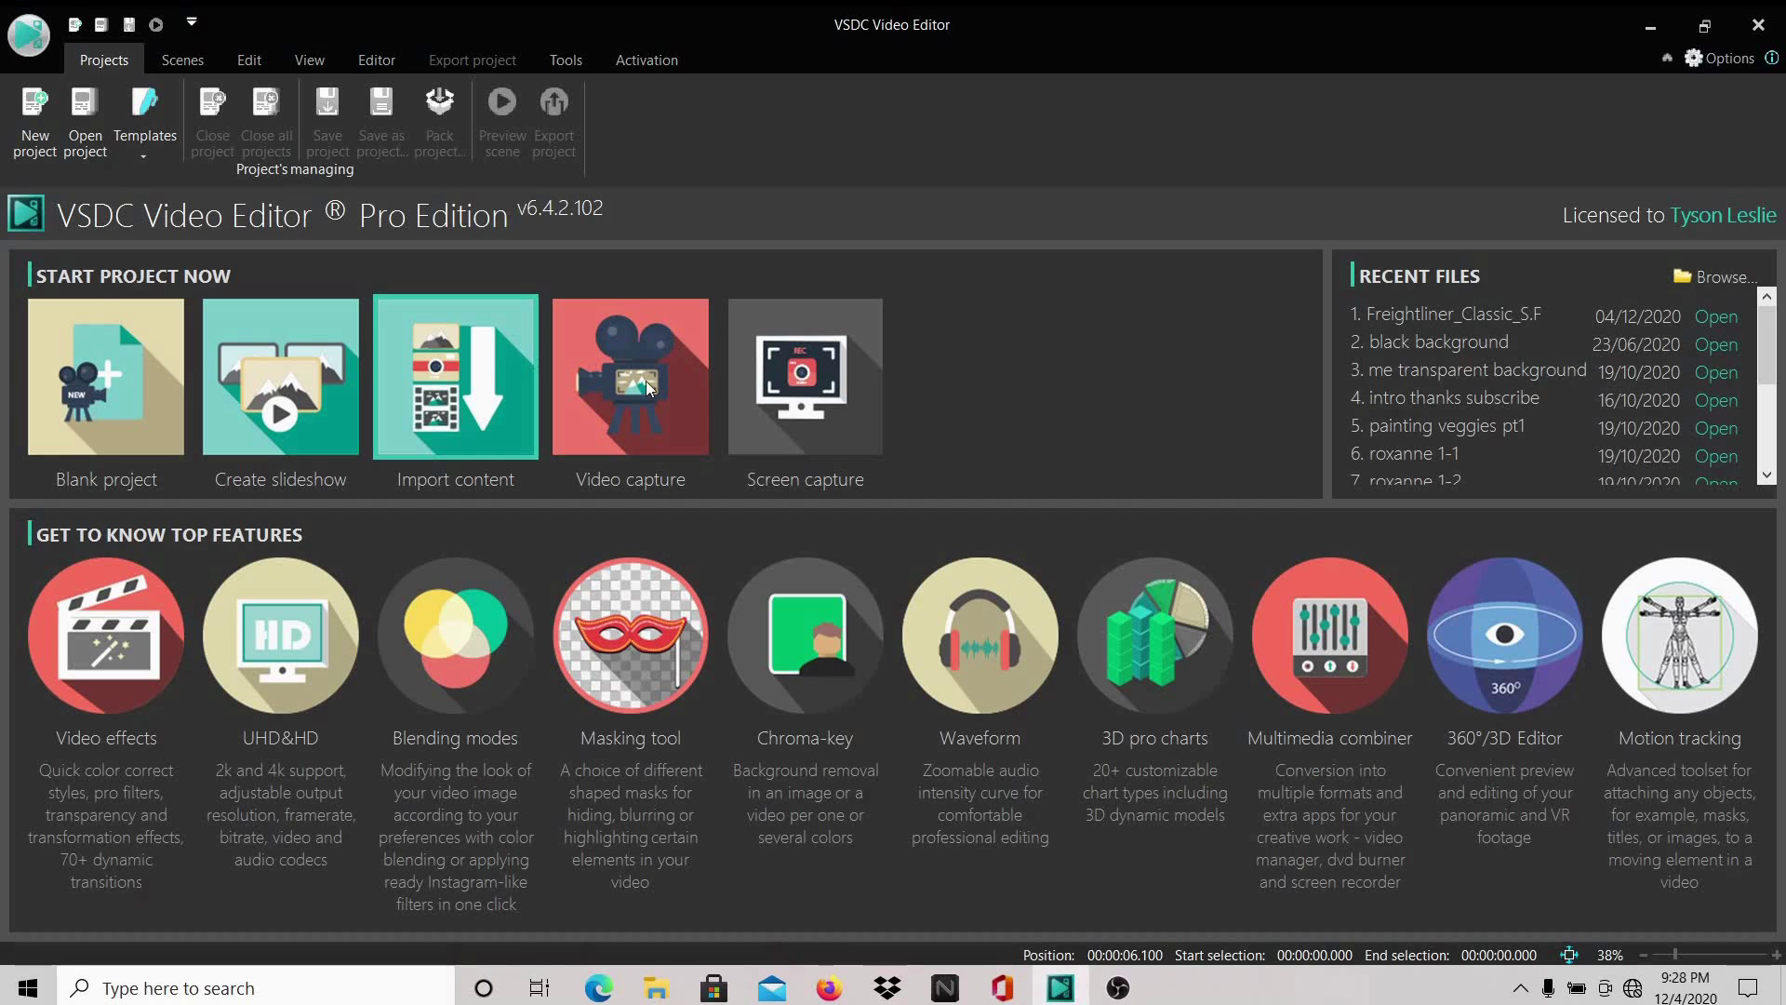
- Import The Lake video as a new project at Full HD 1920x1080 and 30 fps
click(441, 418)
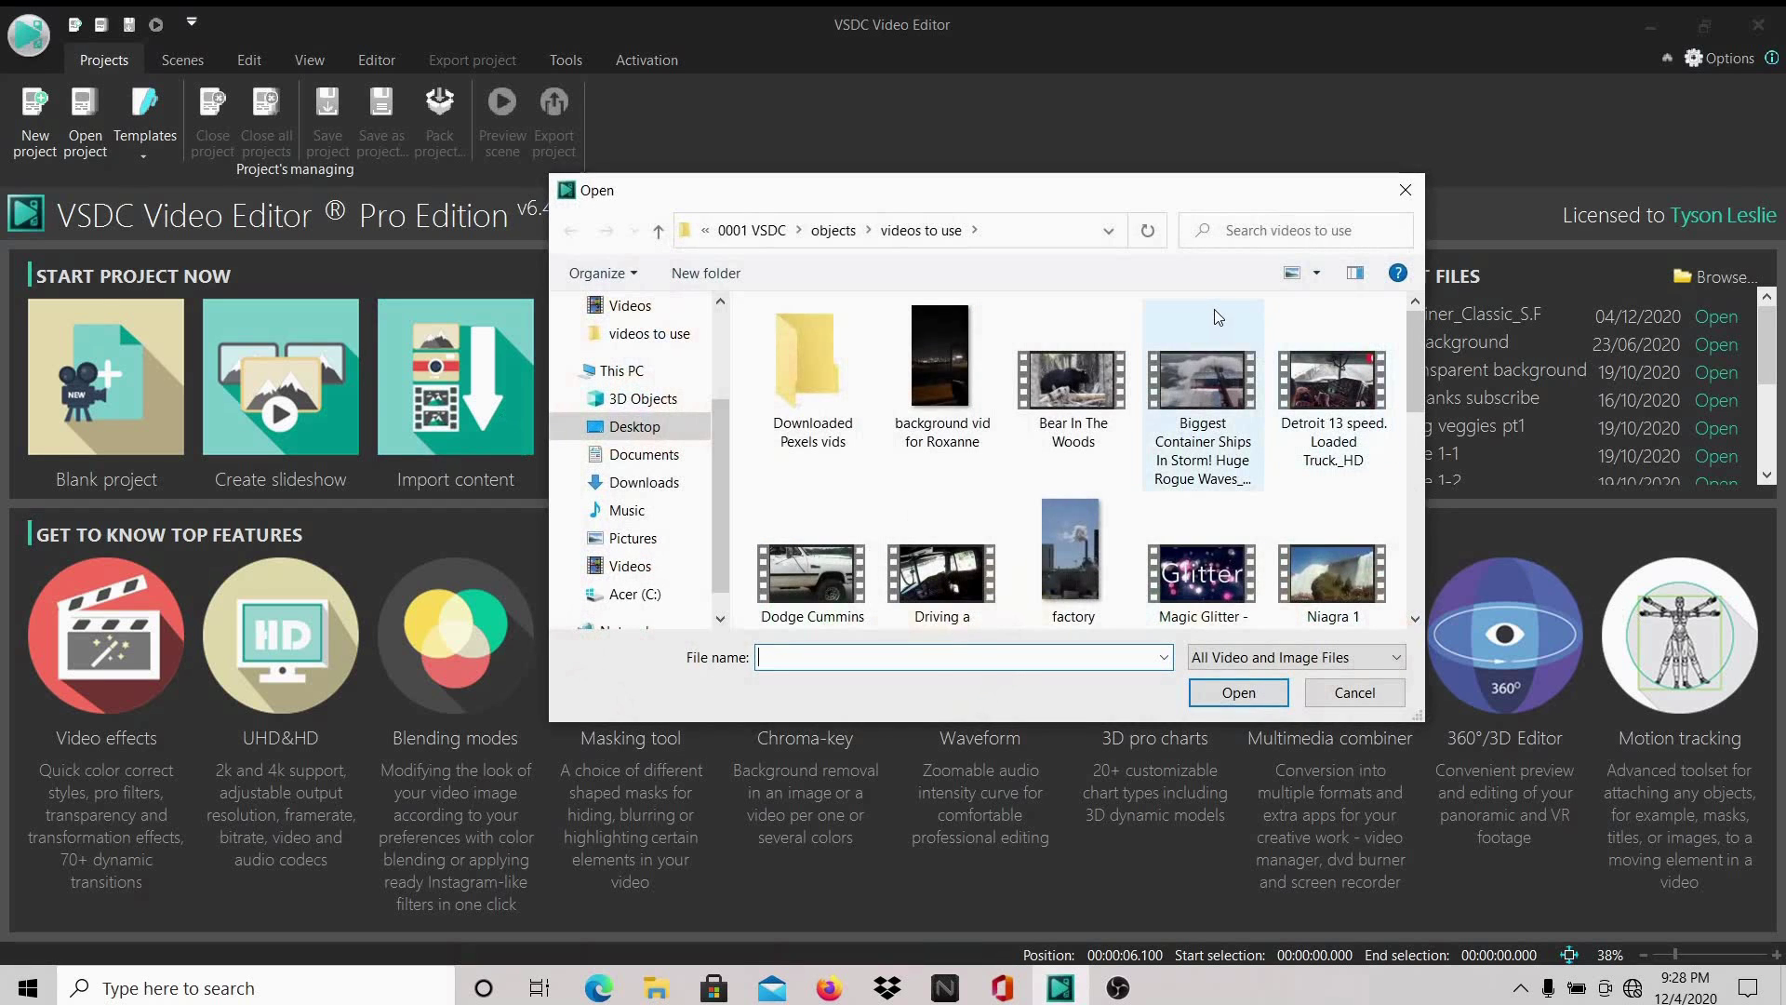
drag(1181, 189, 1163, 108)
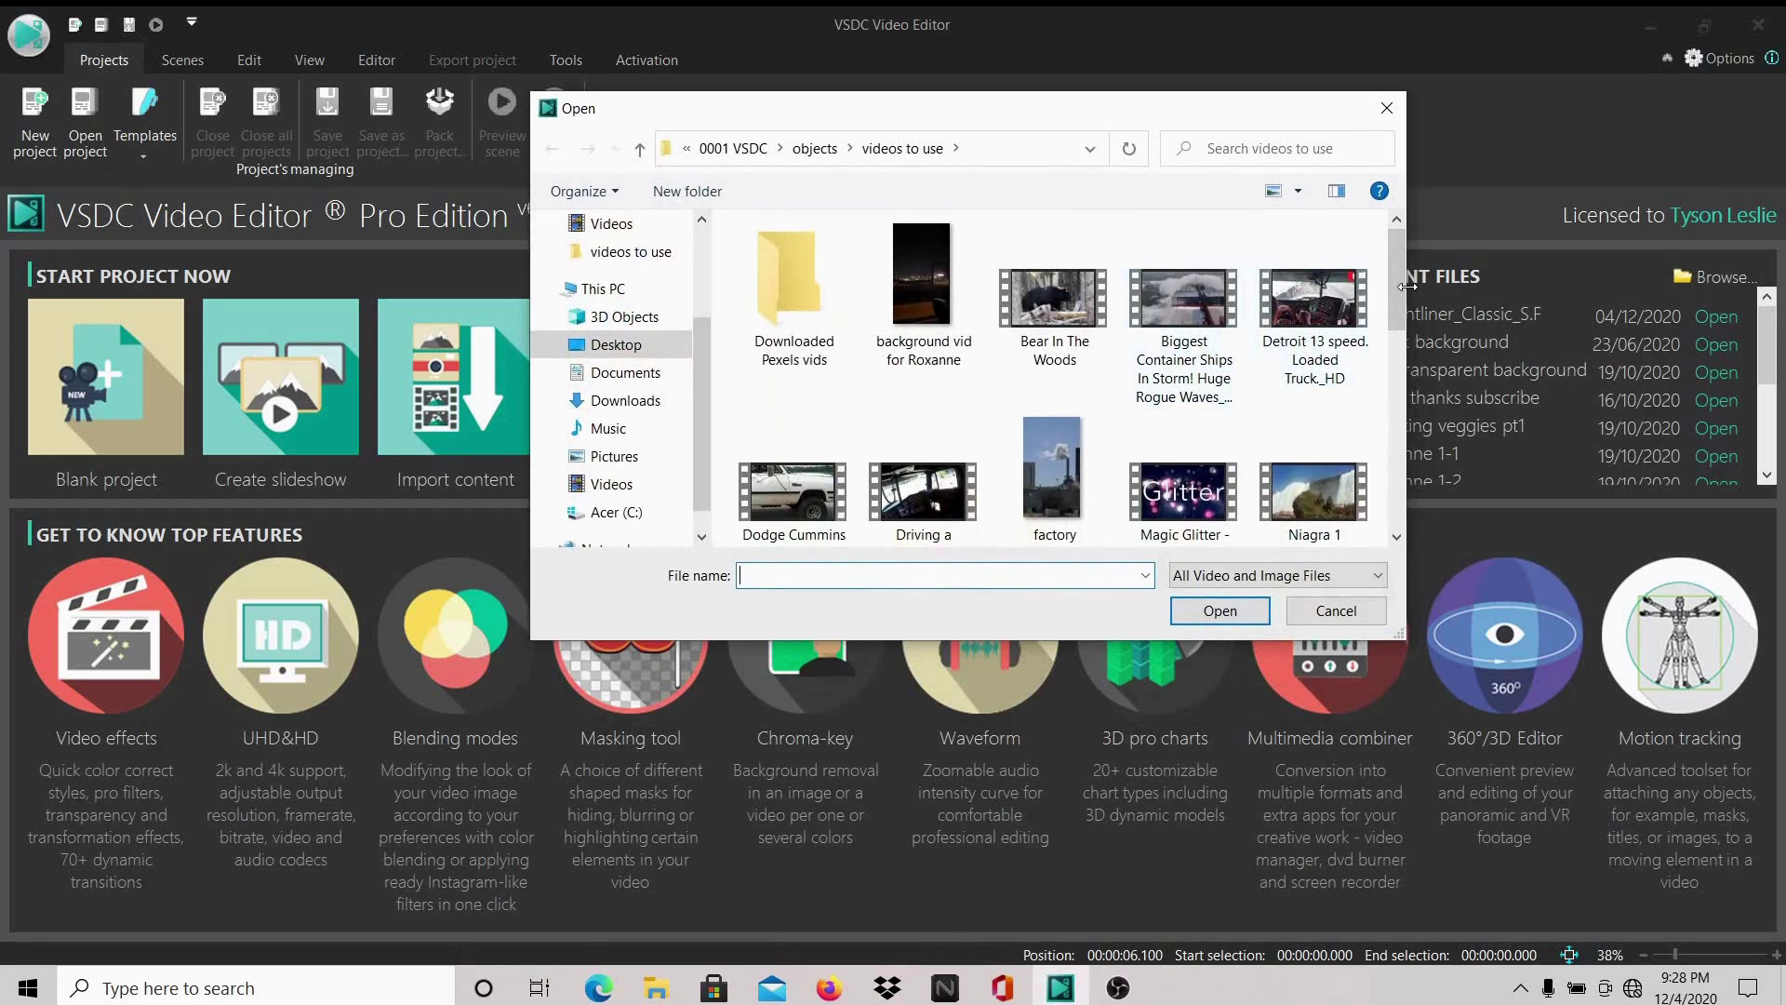
drag(1408, 286, 1410, 472)
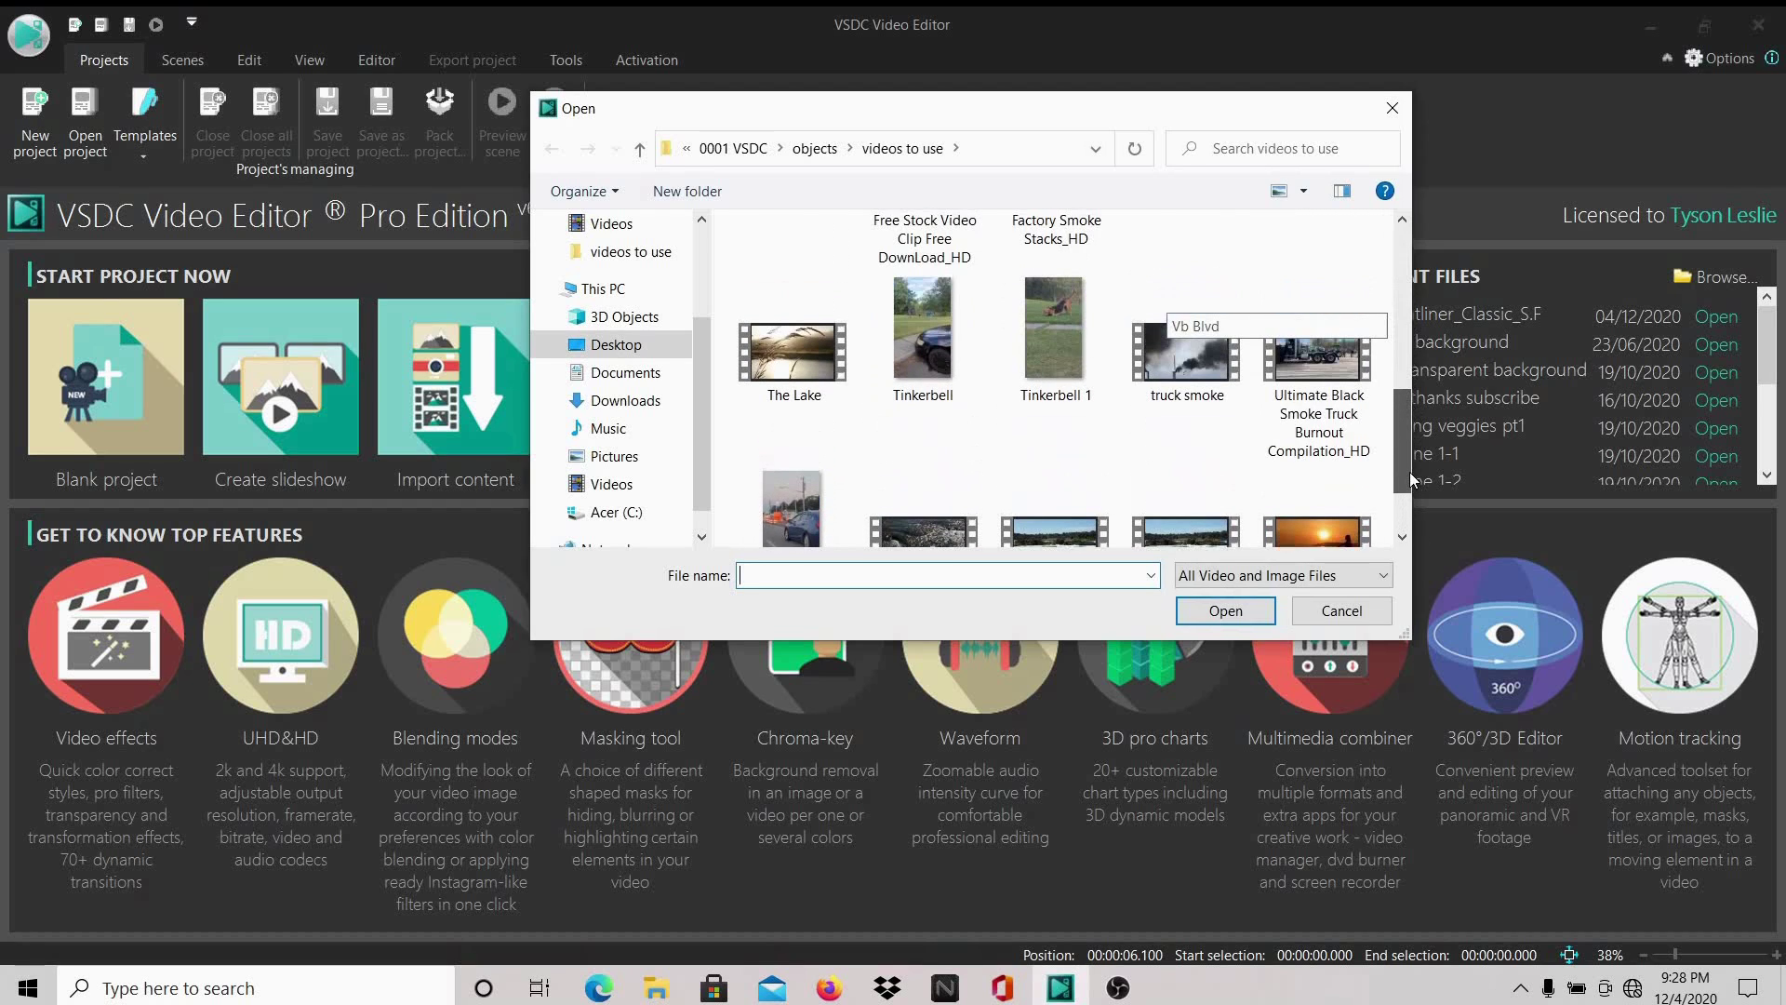
click(811, 377)
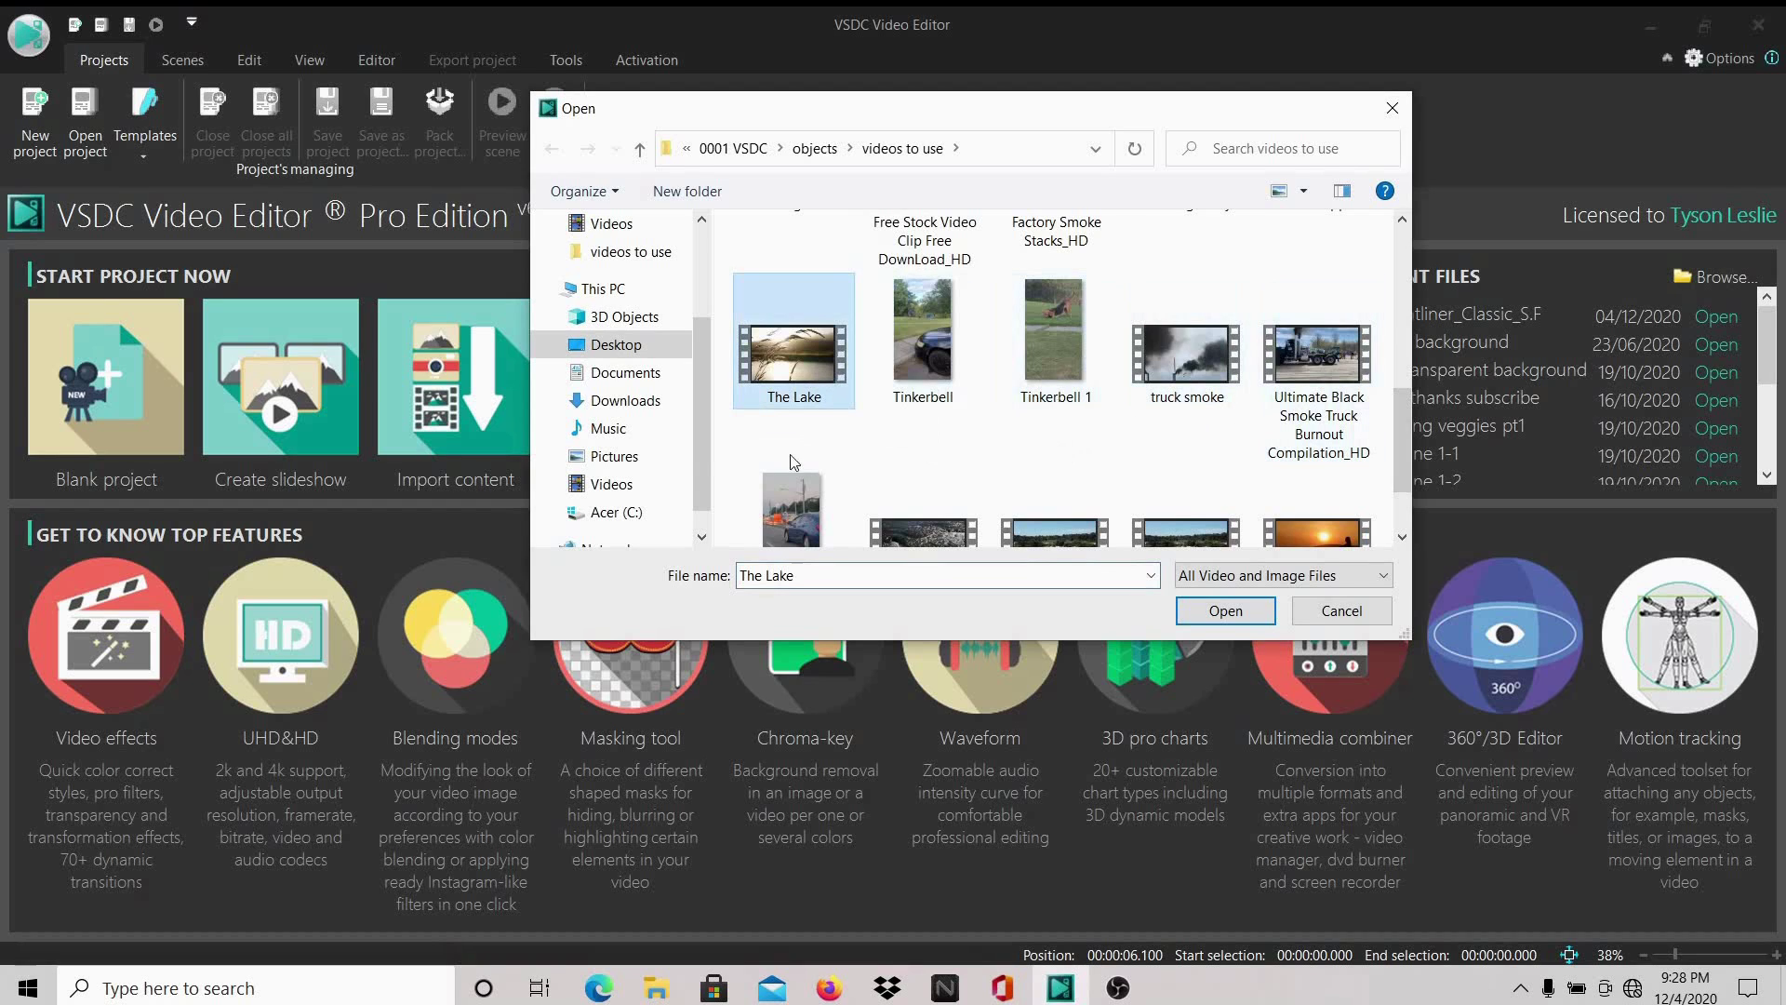
click(1224, 611)
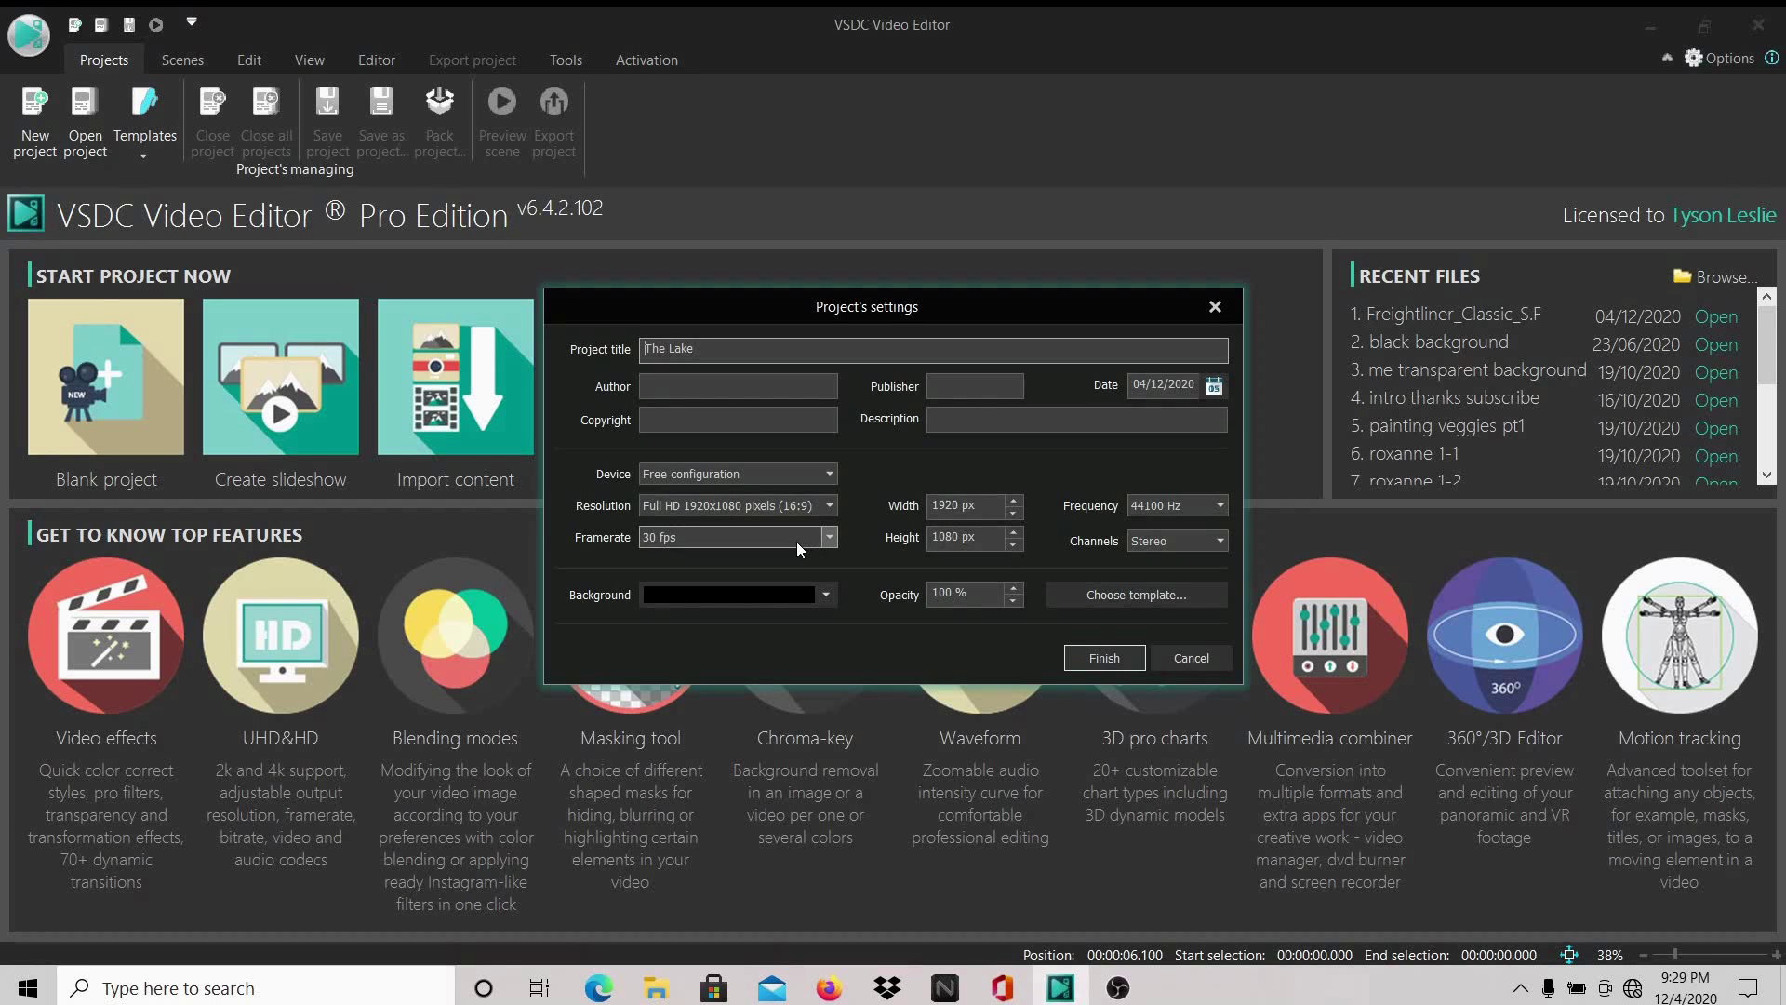
click(1104, 658)
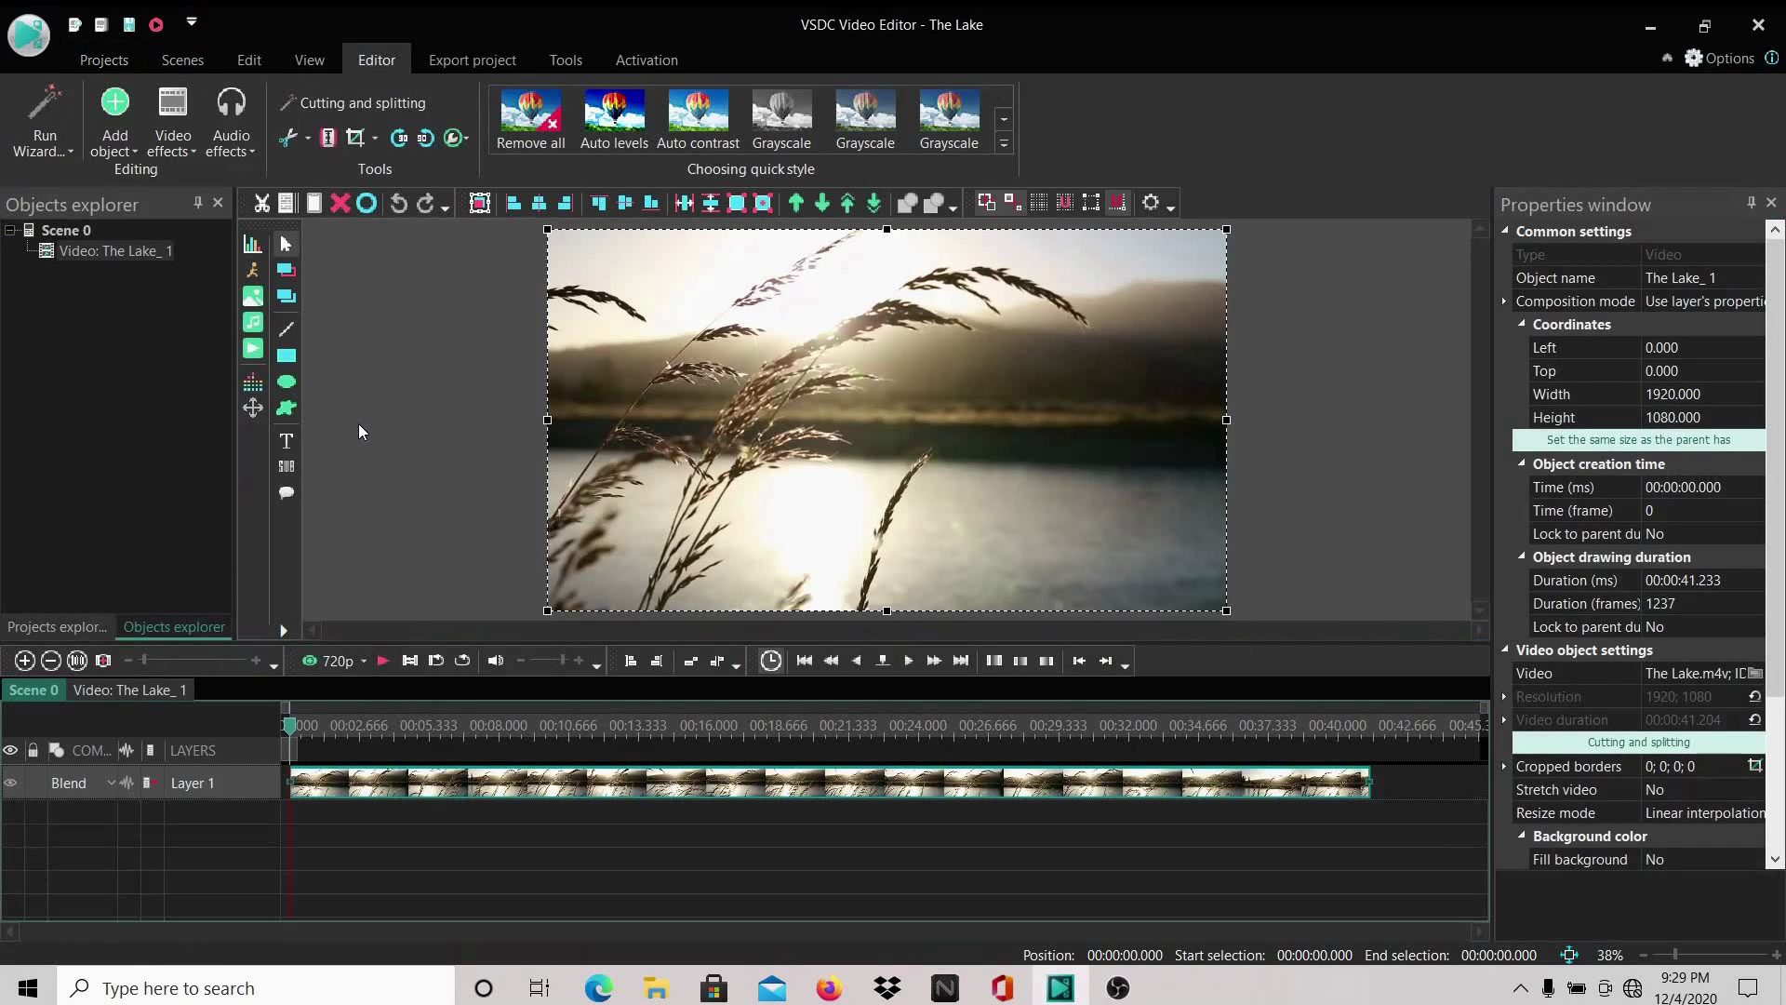
- Add the Bear In The Woods video on its own layer, positioned from the scene's beginning
click(252, 349)
click(1396, 109)
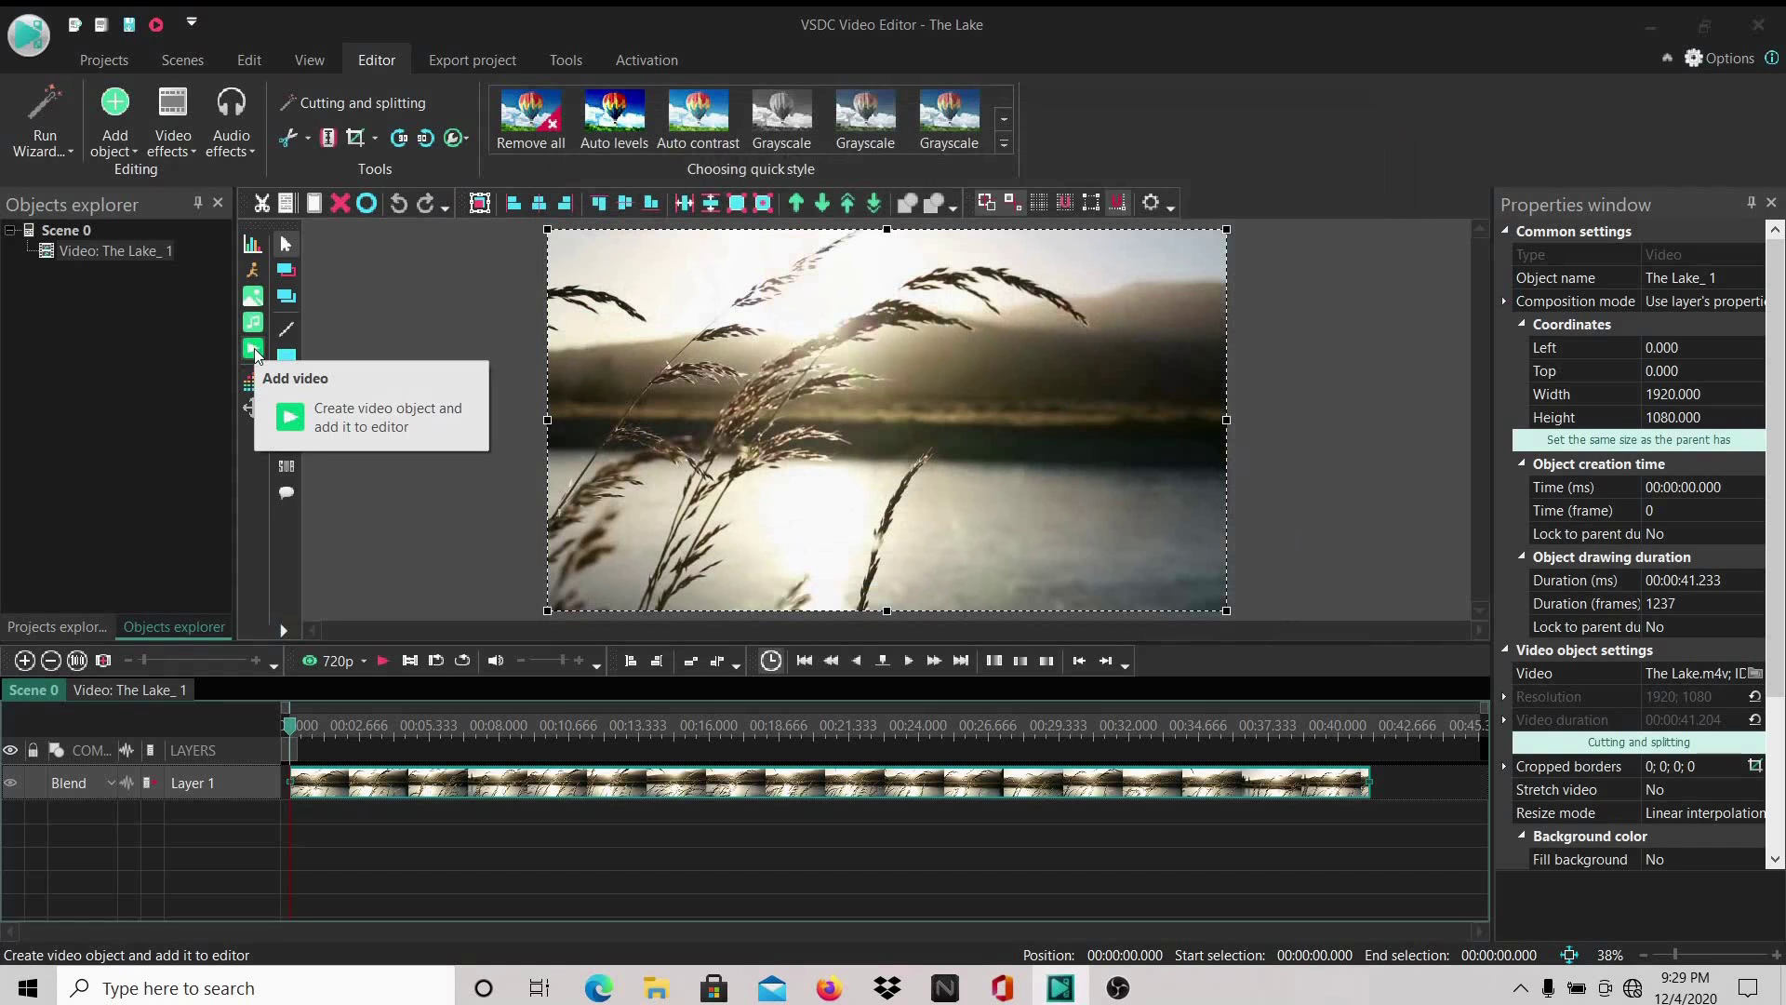
click(256, 351)
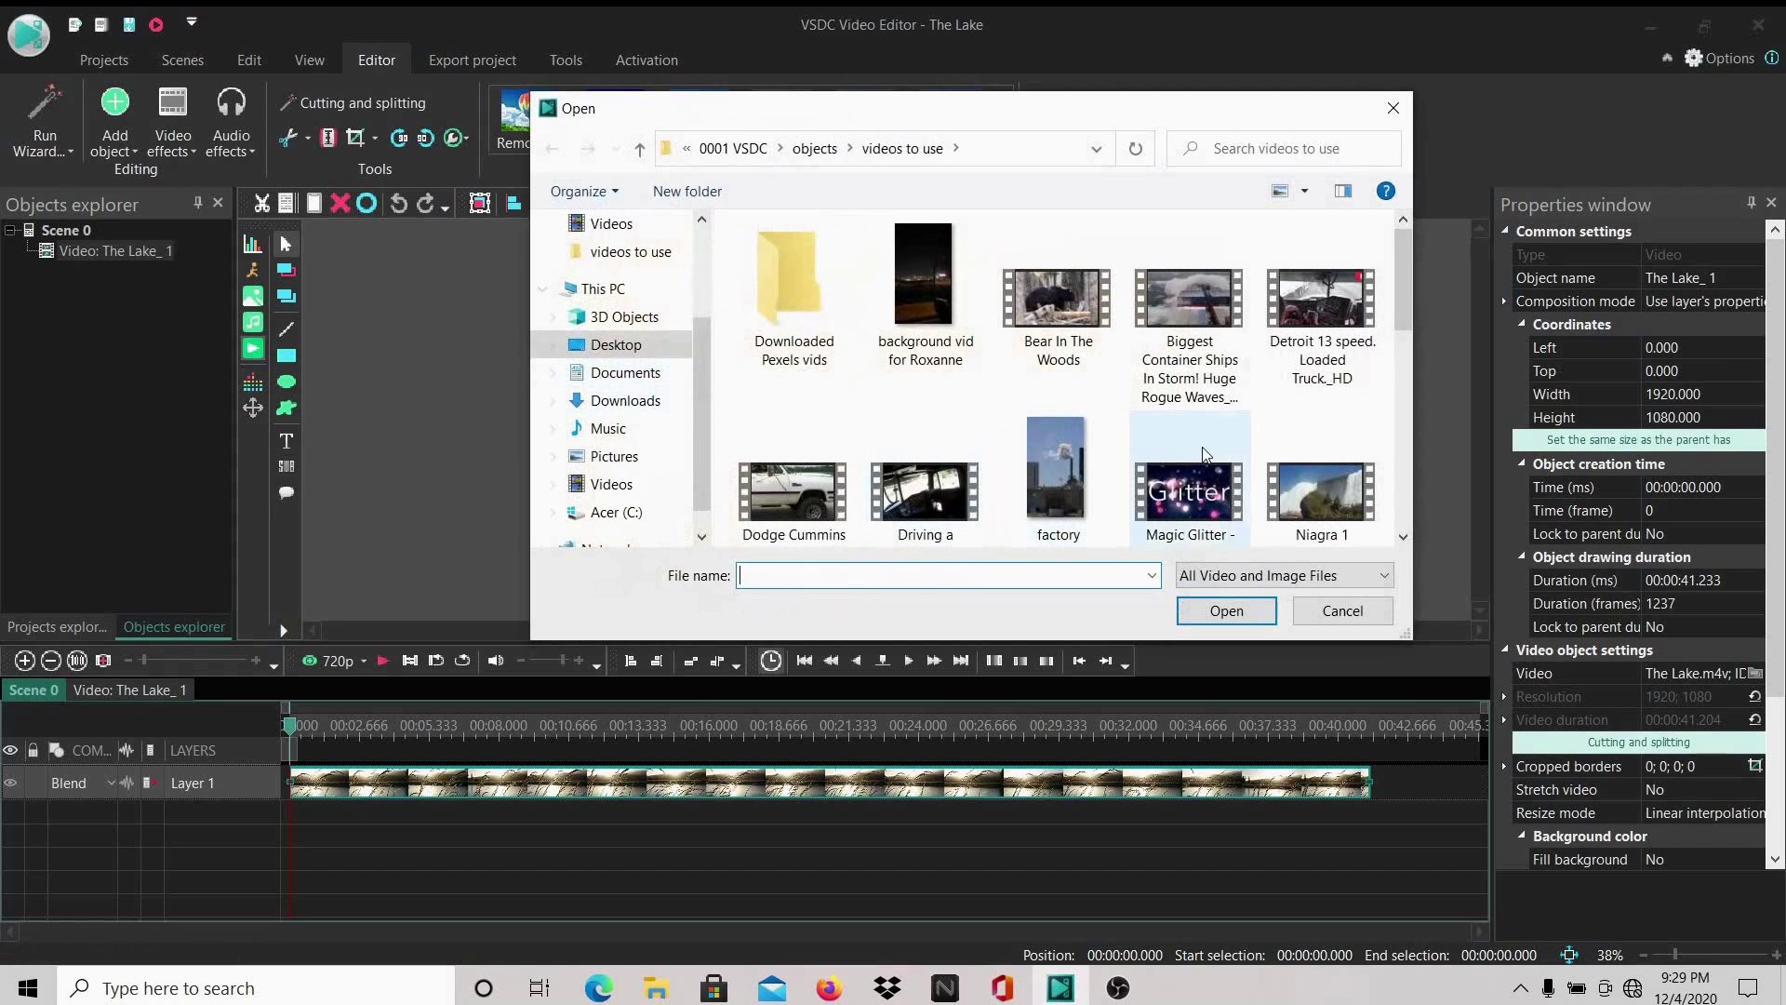
mouse_move(1401, 301)
mouse_down()
mouse_move(1392, 434)
mouse_move(1390, 288)
mouse_up()
click(1054, 372)
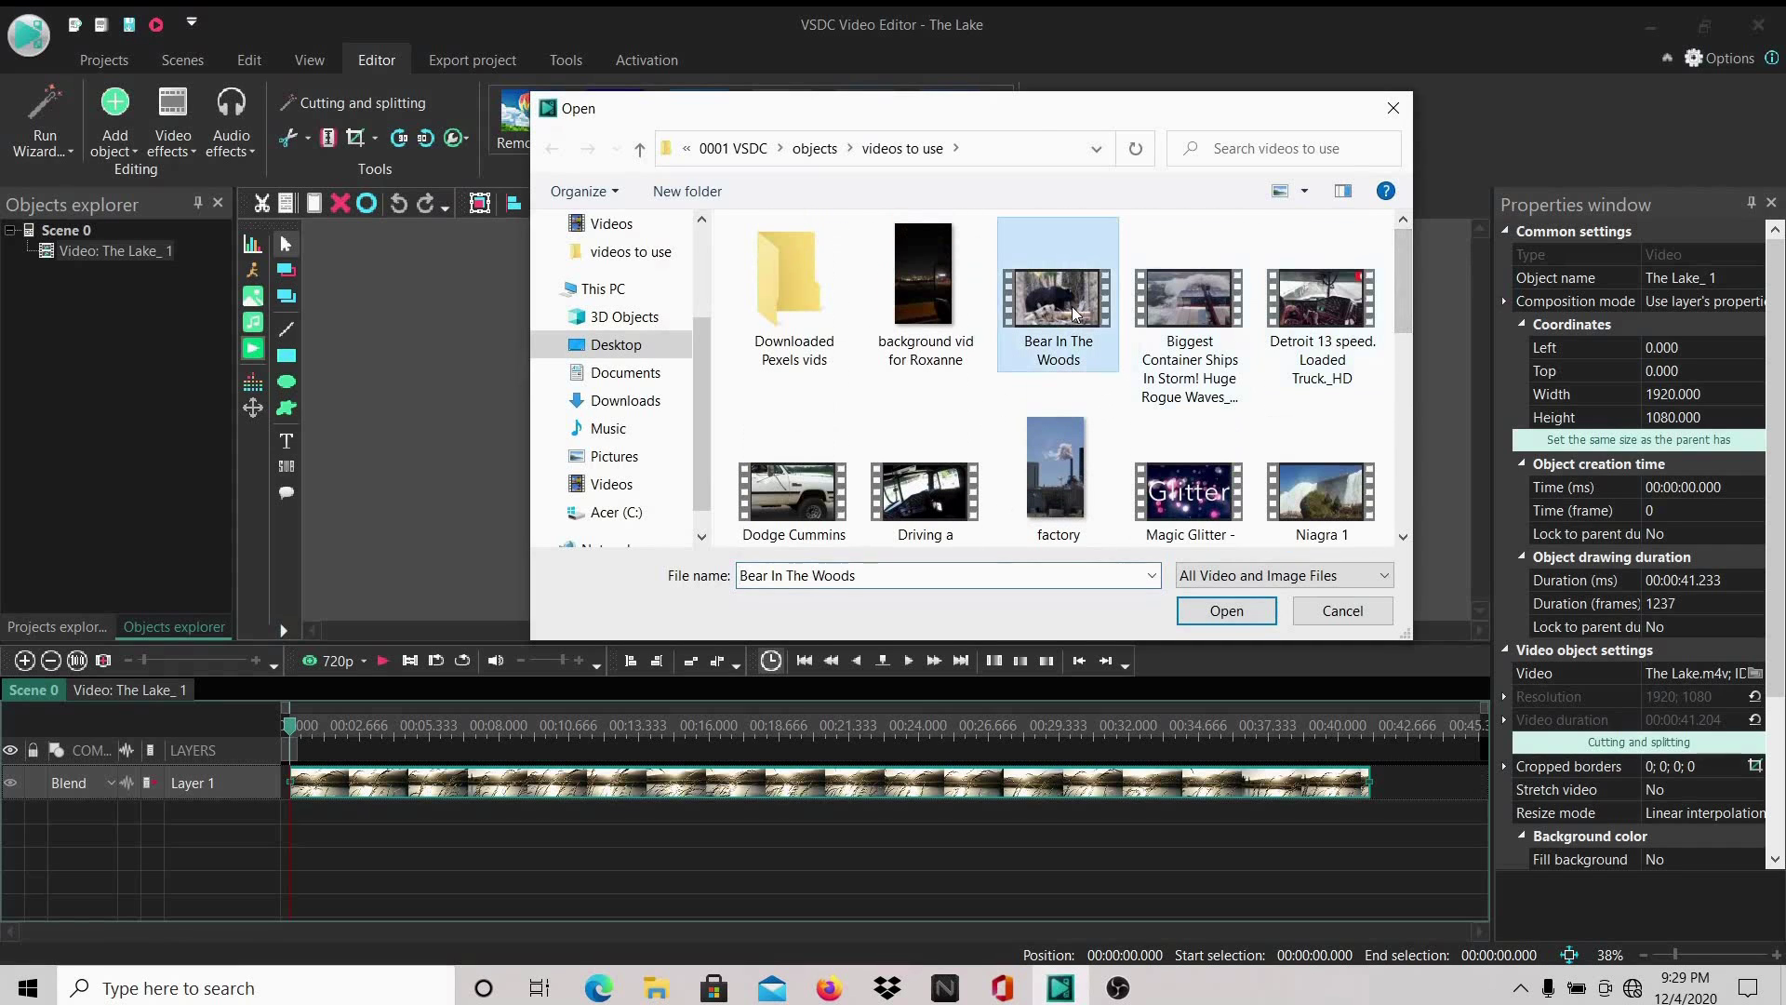
click(1224, 611)
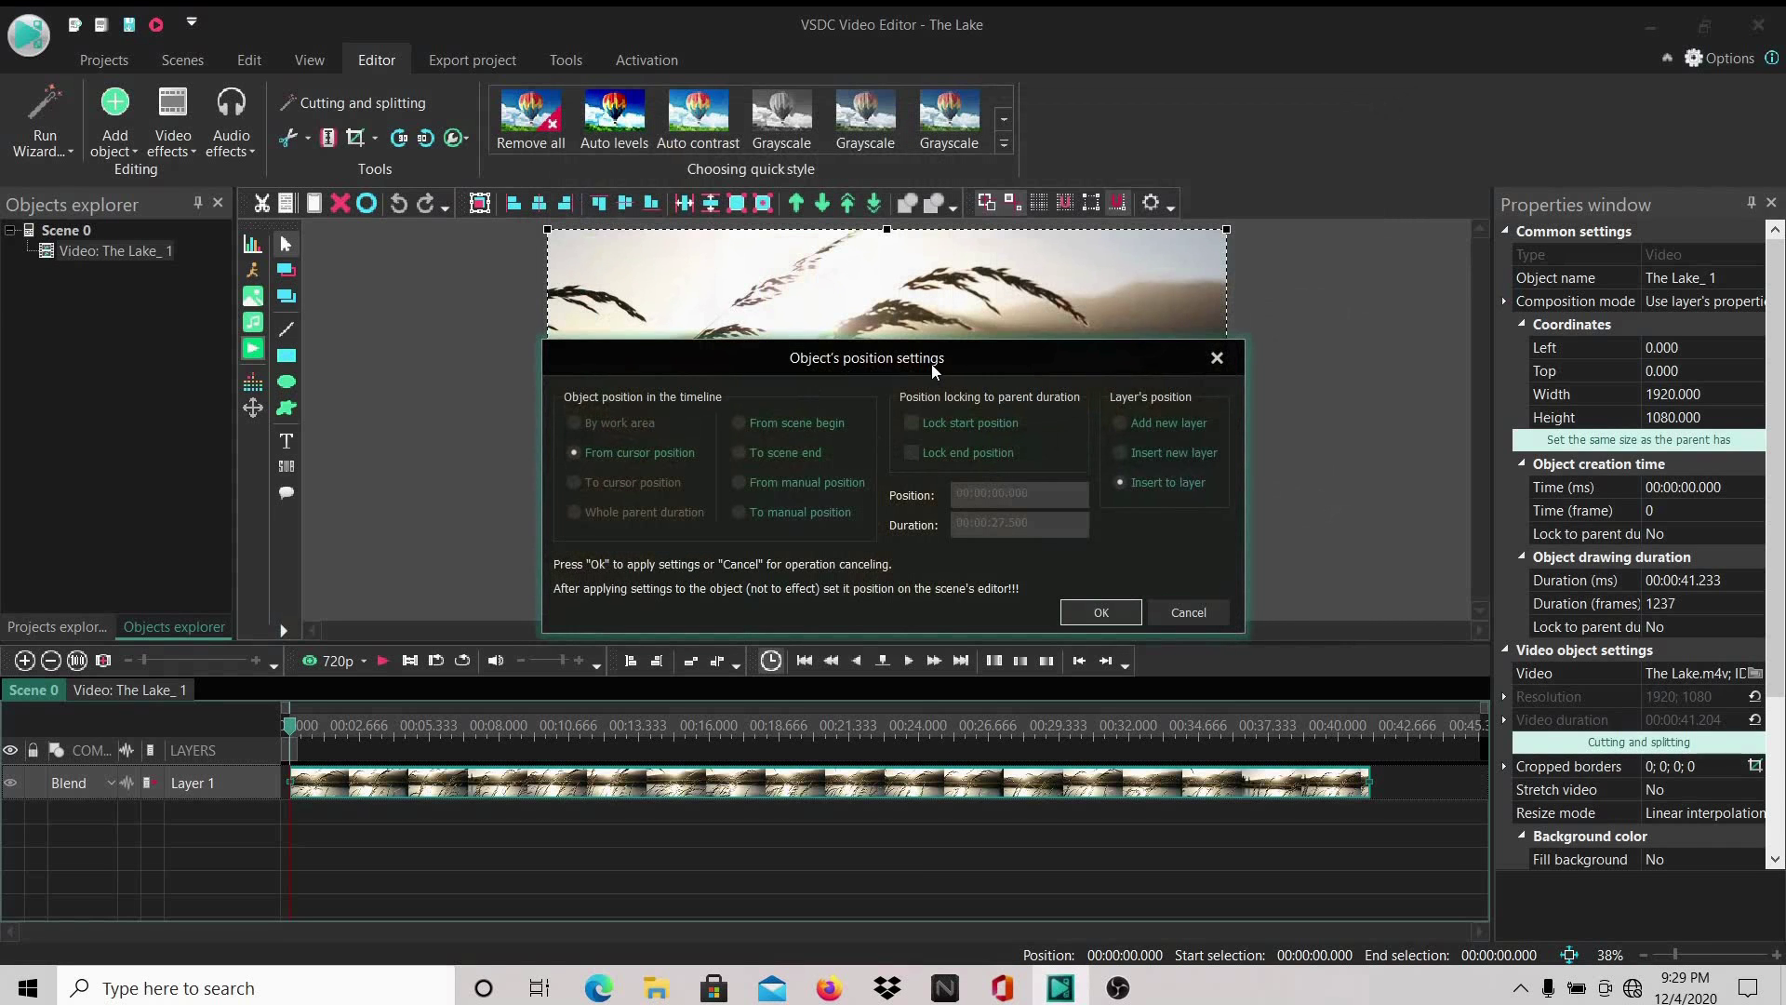
click(740, 422)
click(1098, 612)
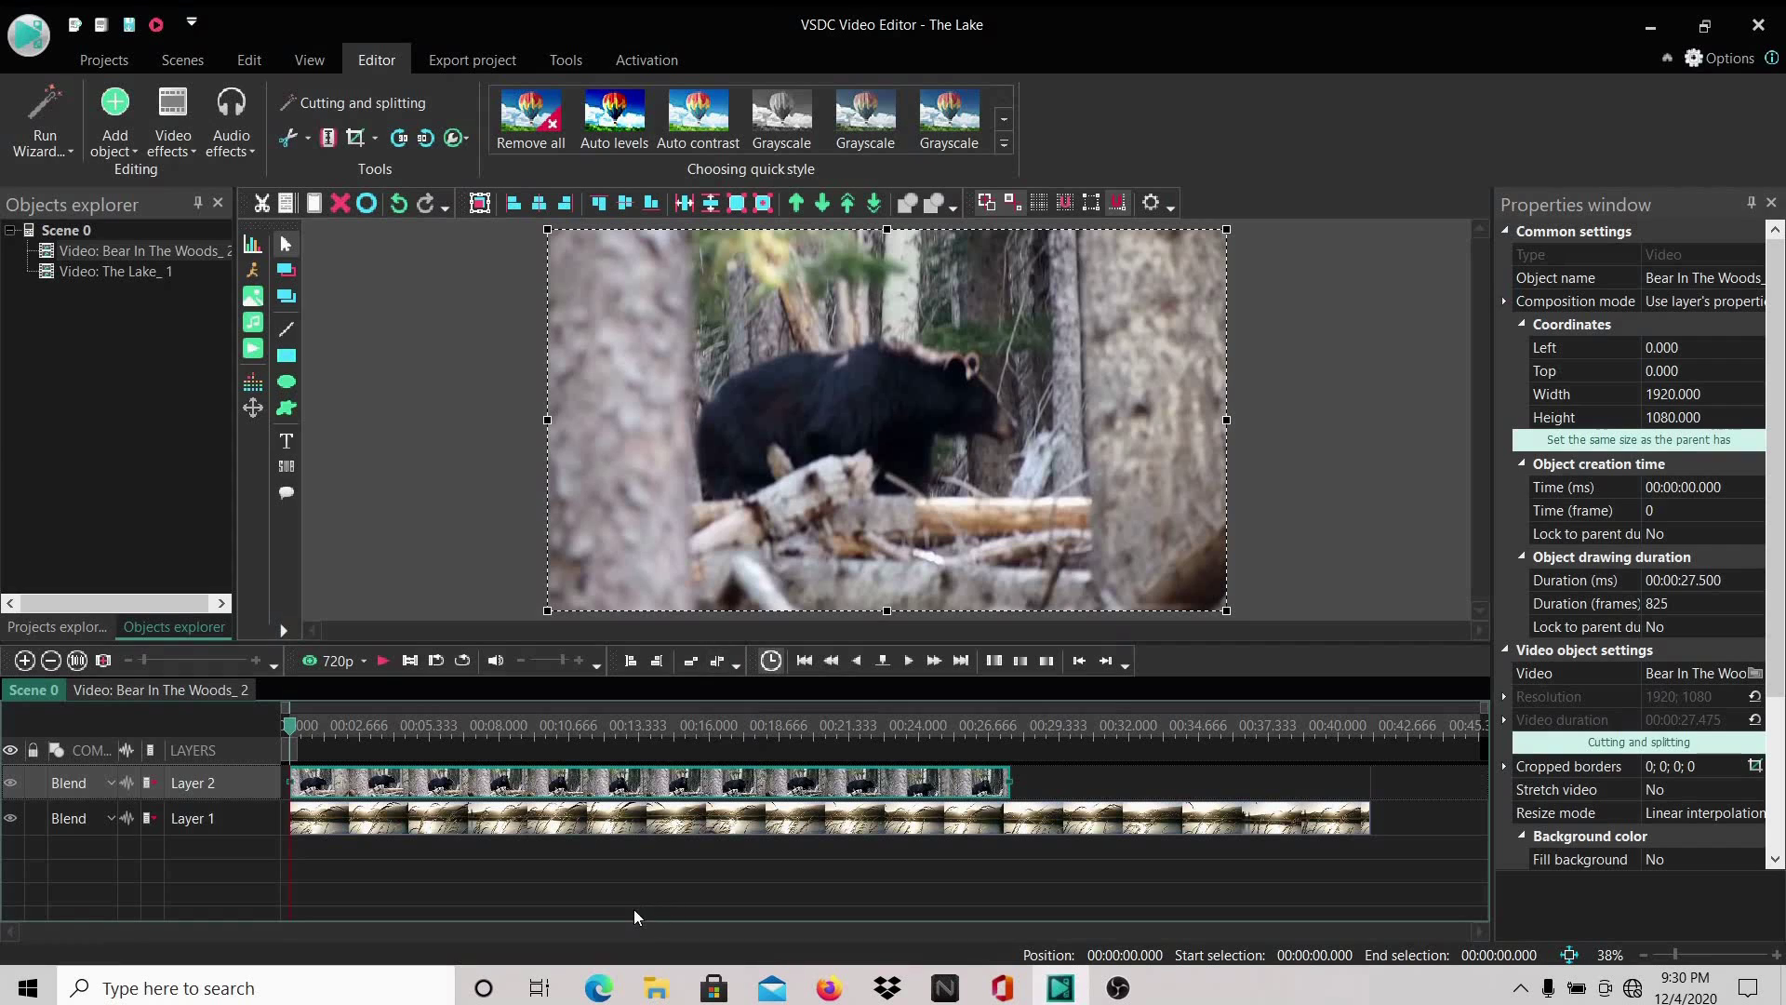
- Add the Running Away video on its own layer, positioned from the scene's beginning
click(254, 350)
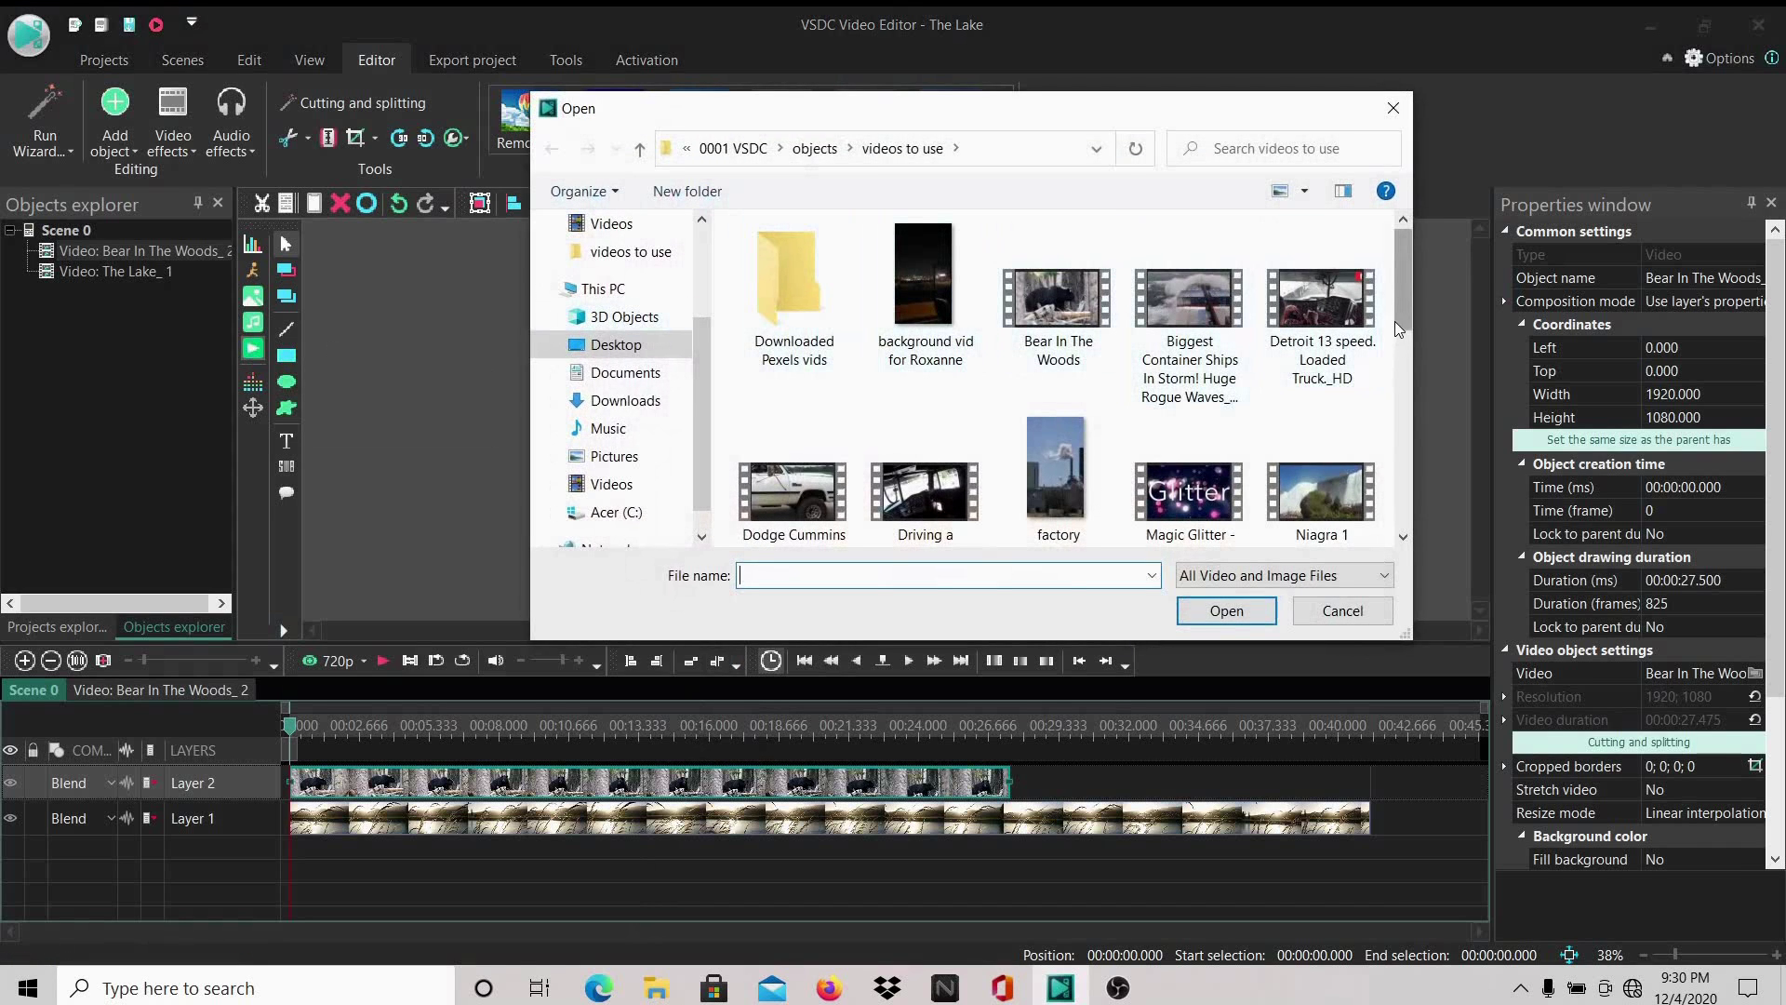
drag(1398, 301, 1398, 392)
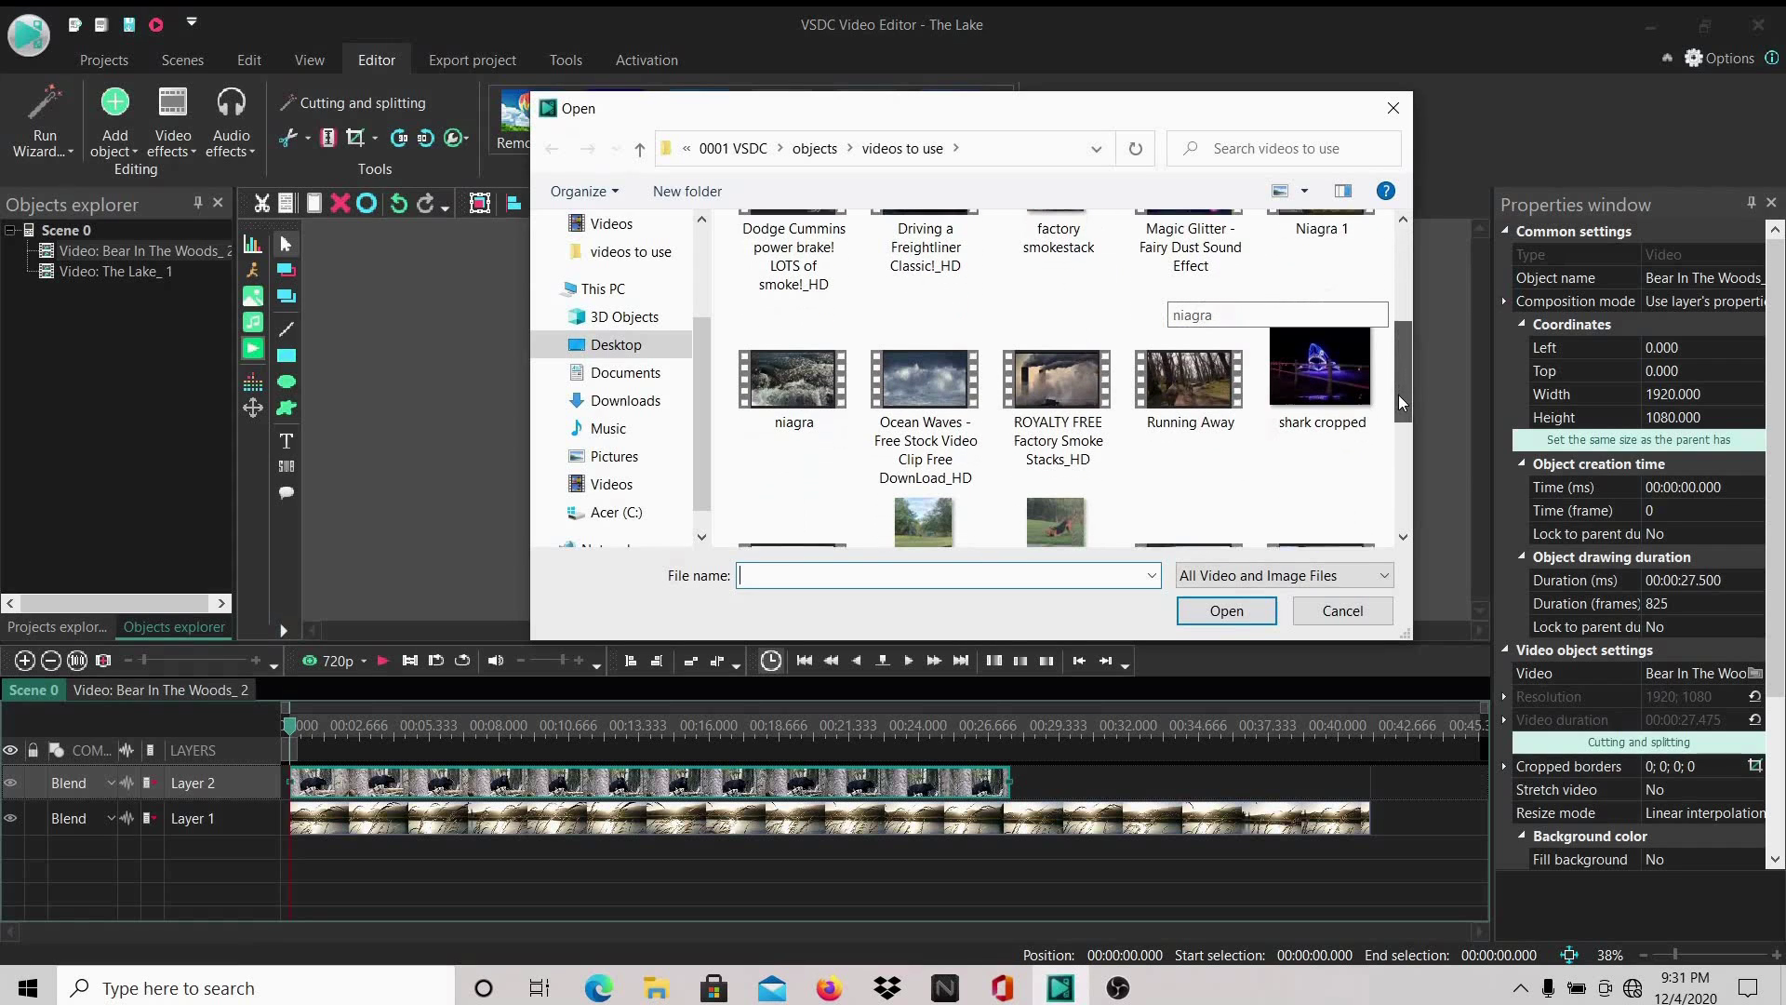
click(1179, 409)
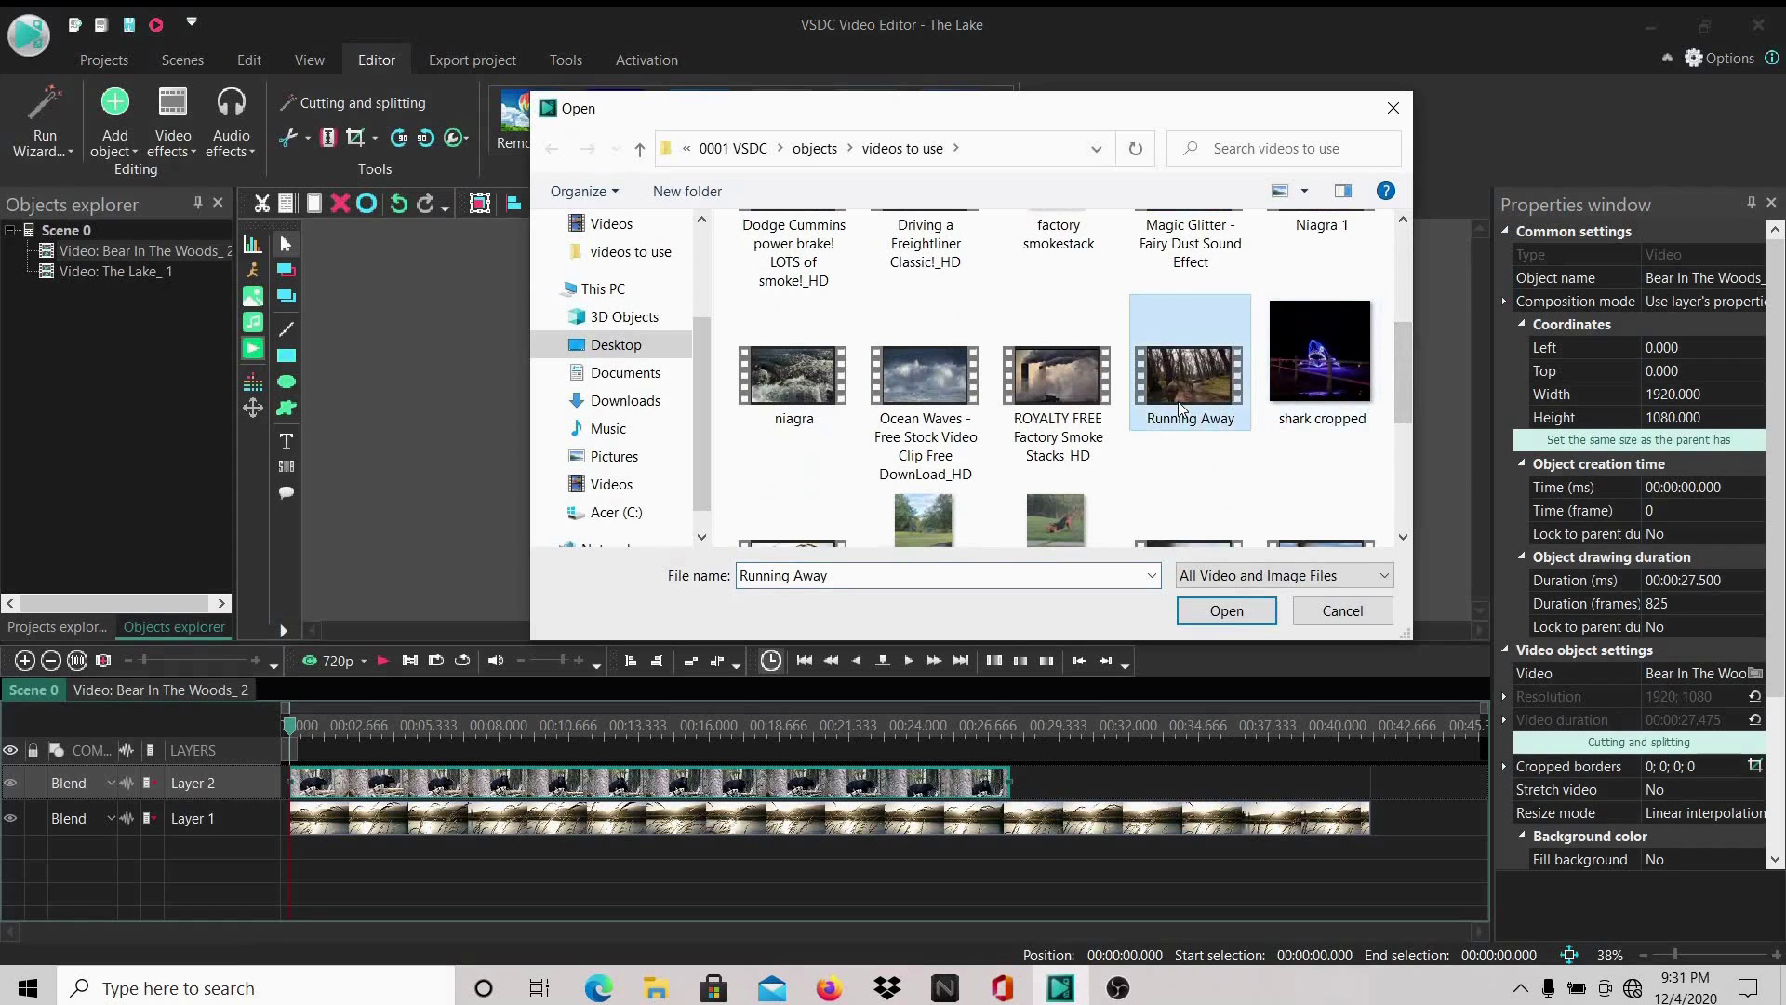
click(1223, 616)
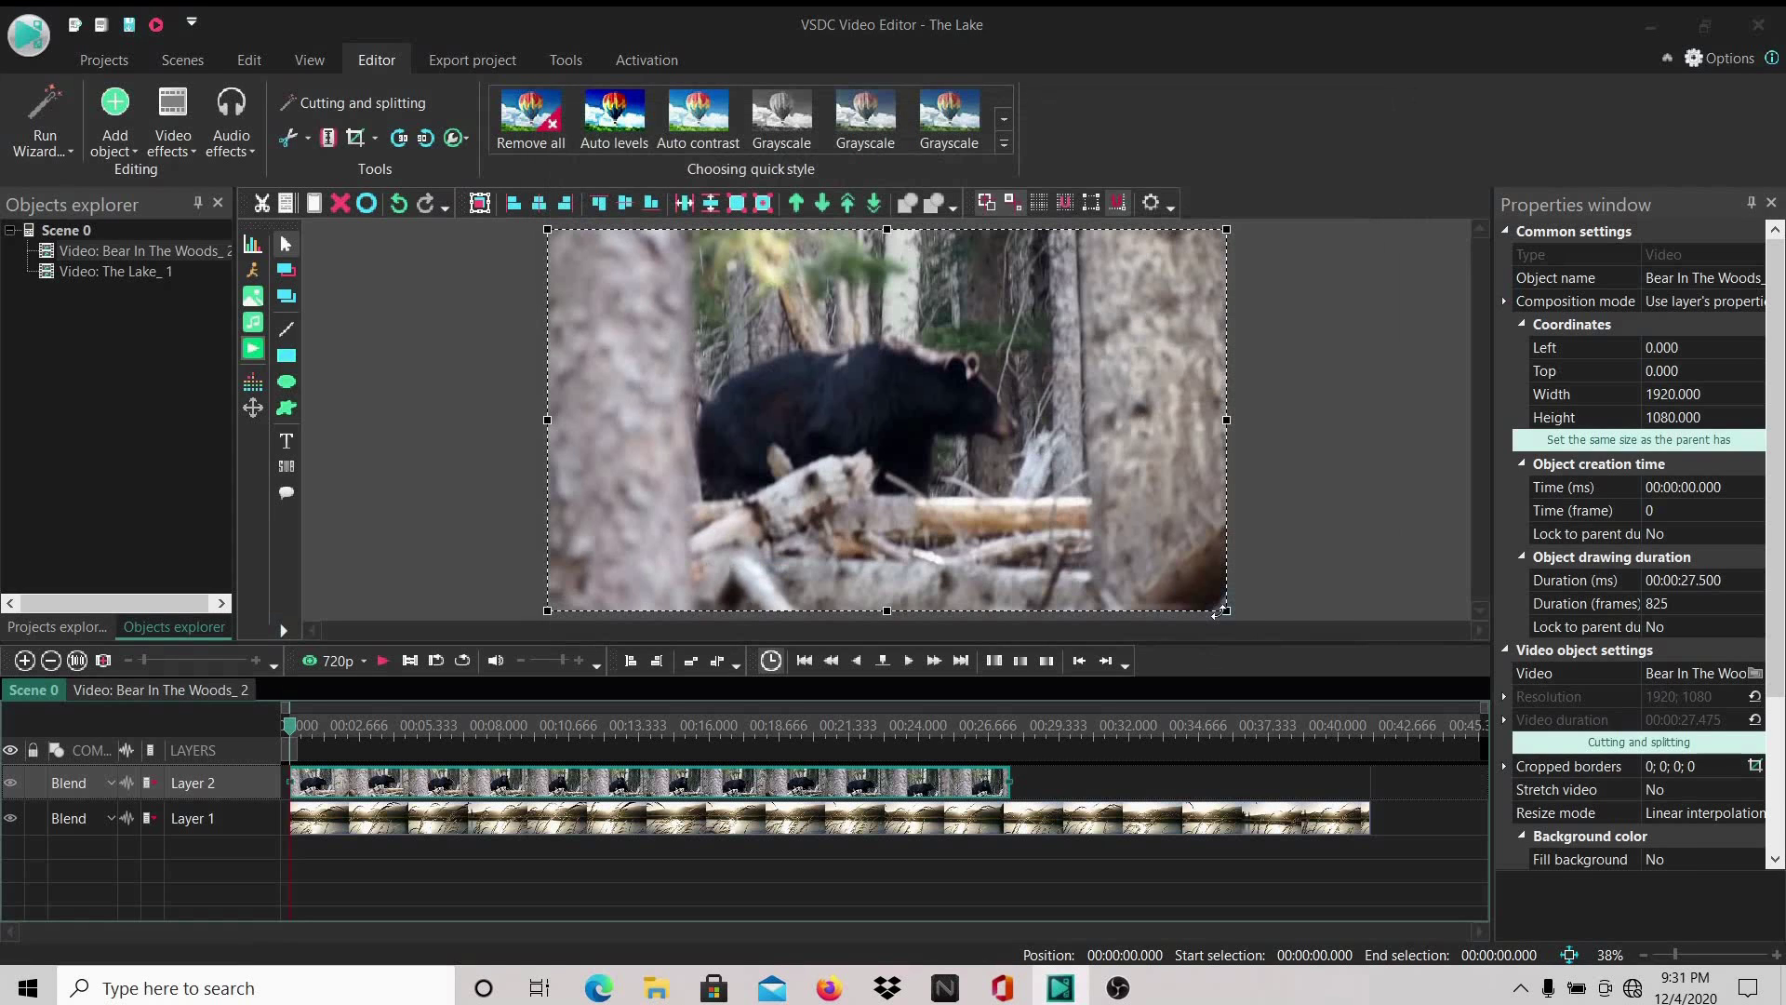
key(ctrl+v)
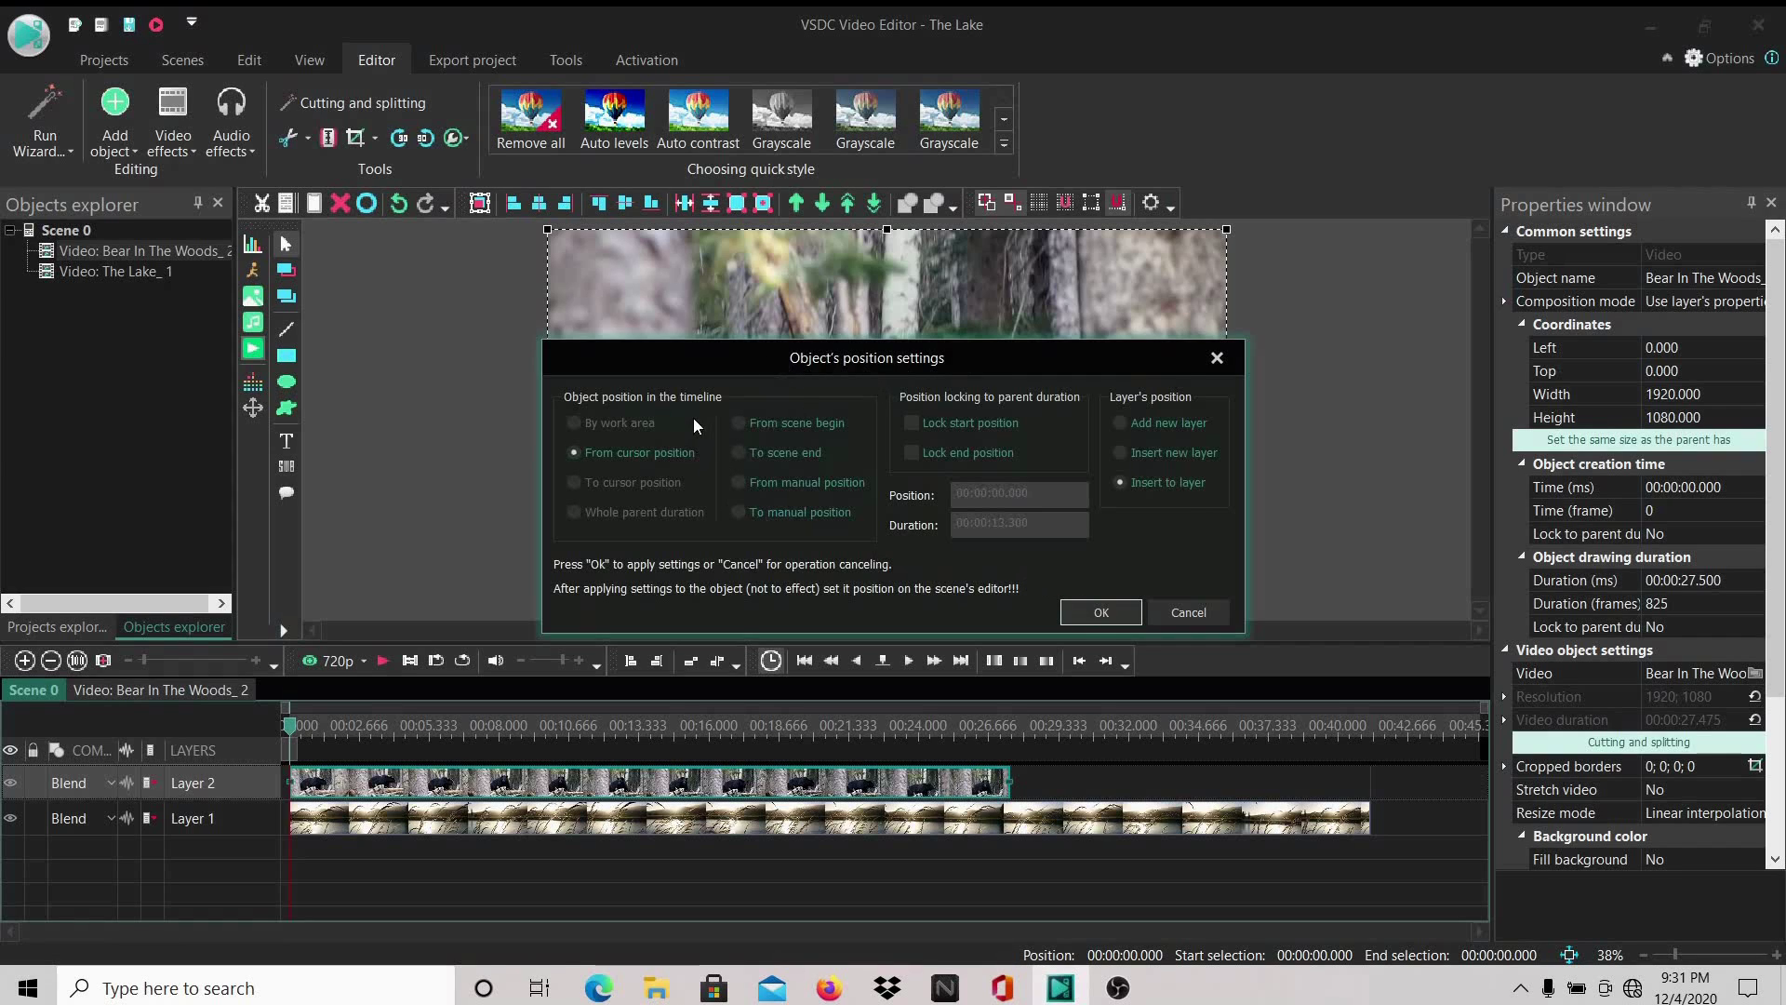
click(737, 423)
click(1104, 610)
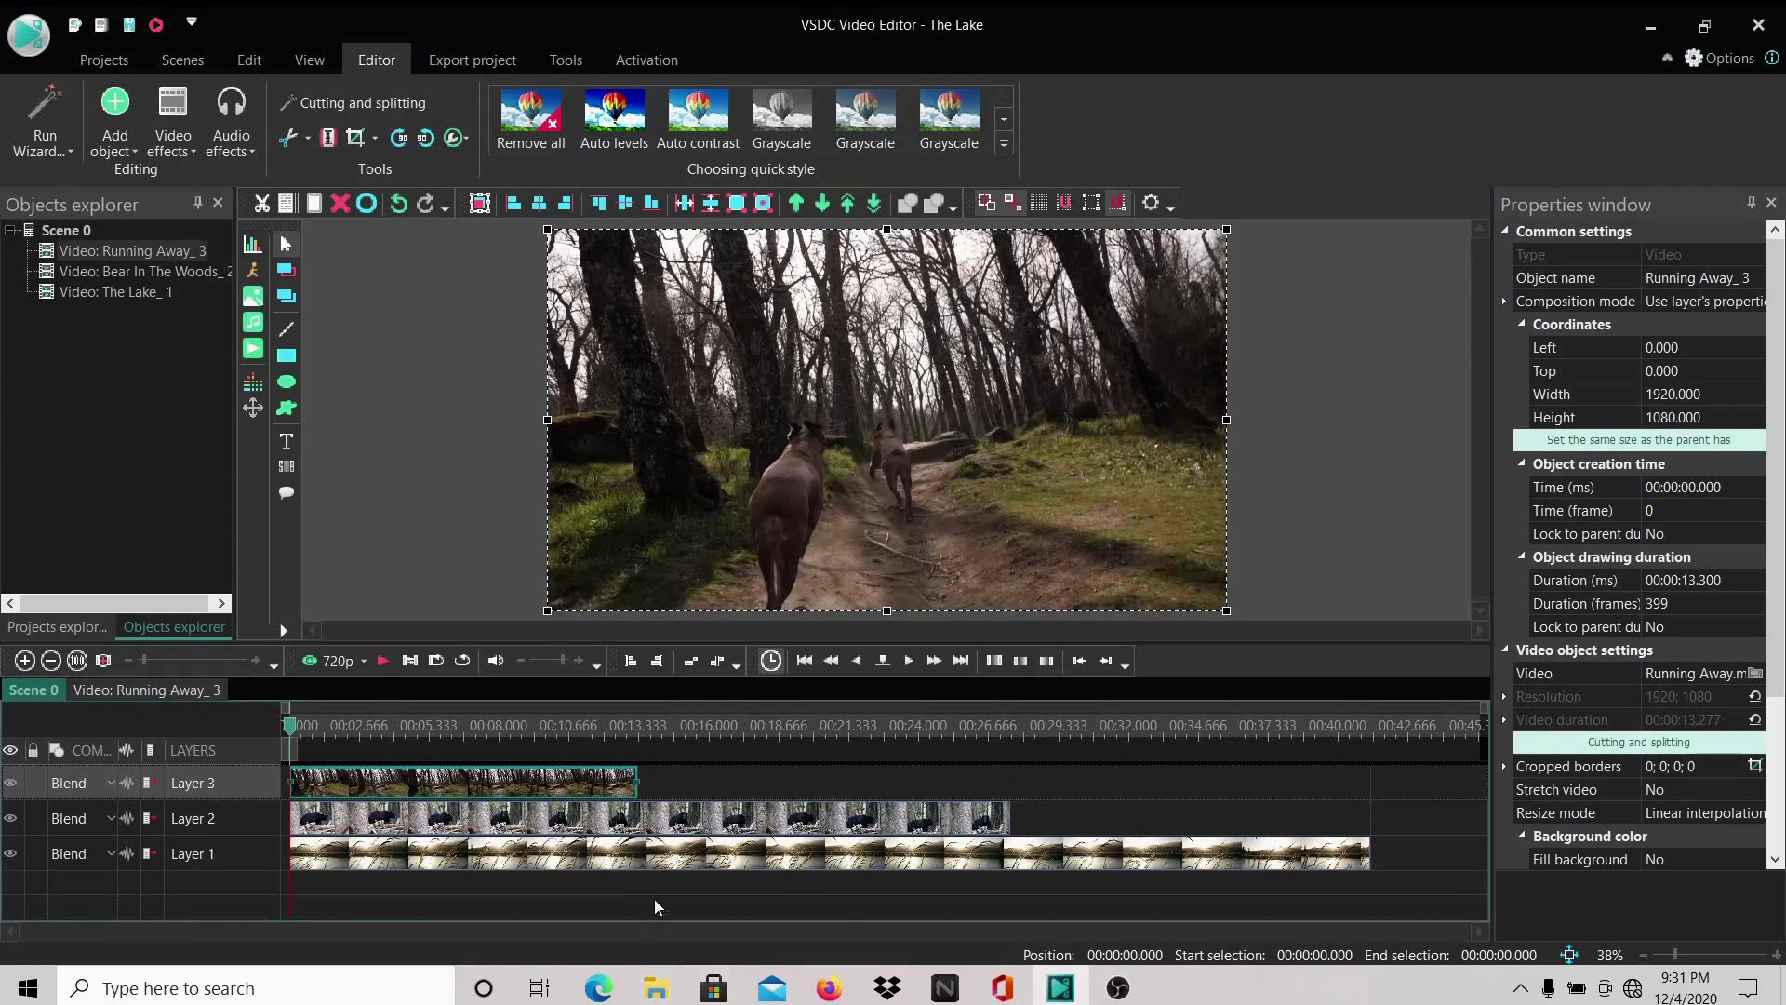
- Set the Running Away clip's audio track to "Don't use audio"
mouse_move(541, 790)
mouse_move(484, 792)
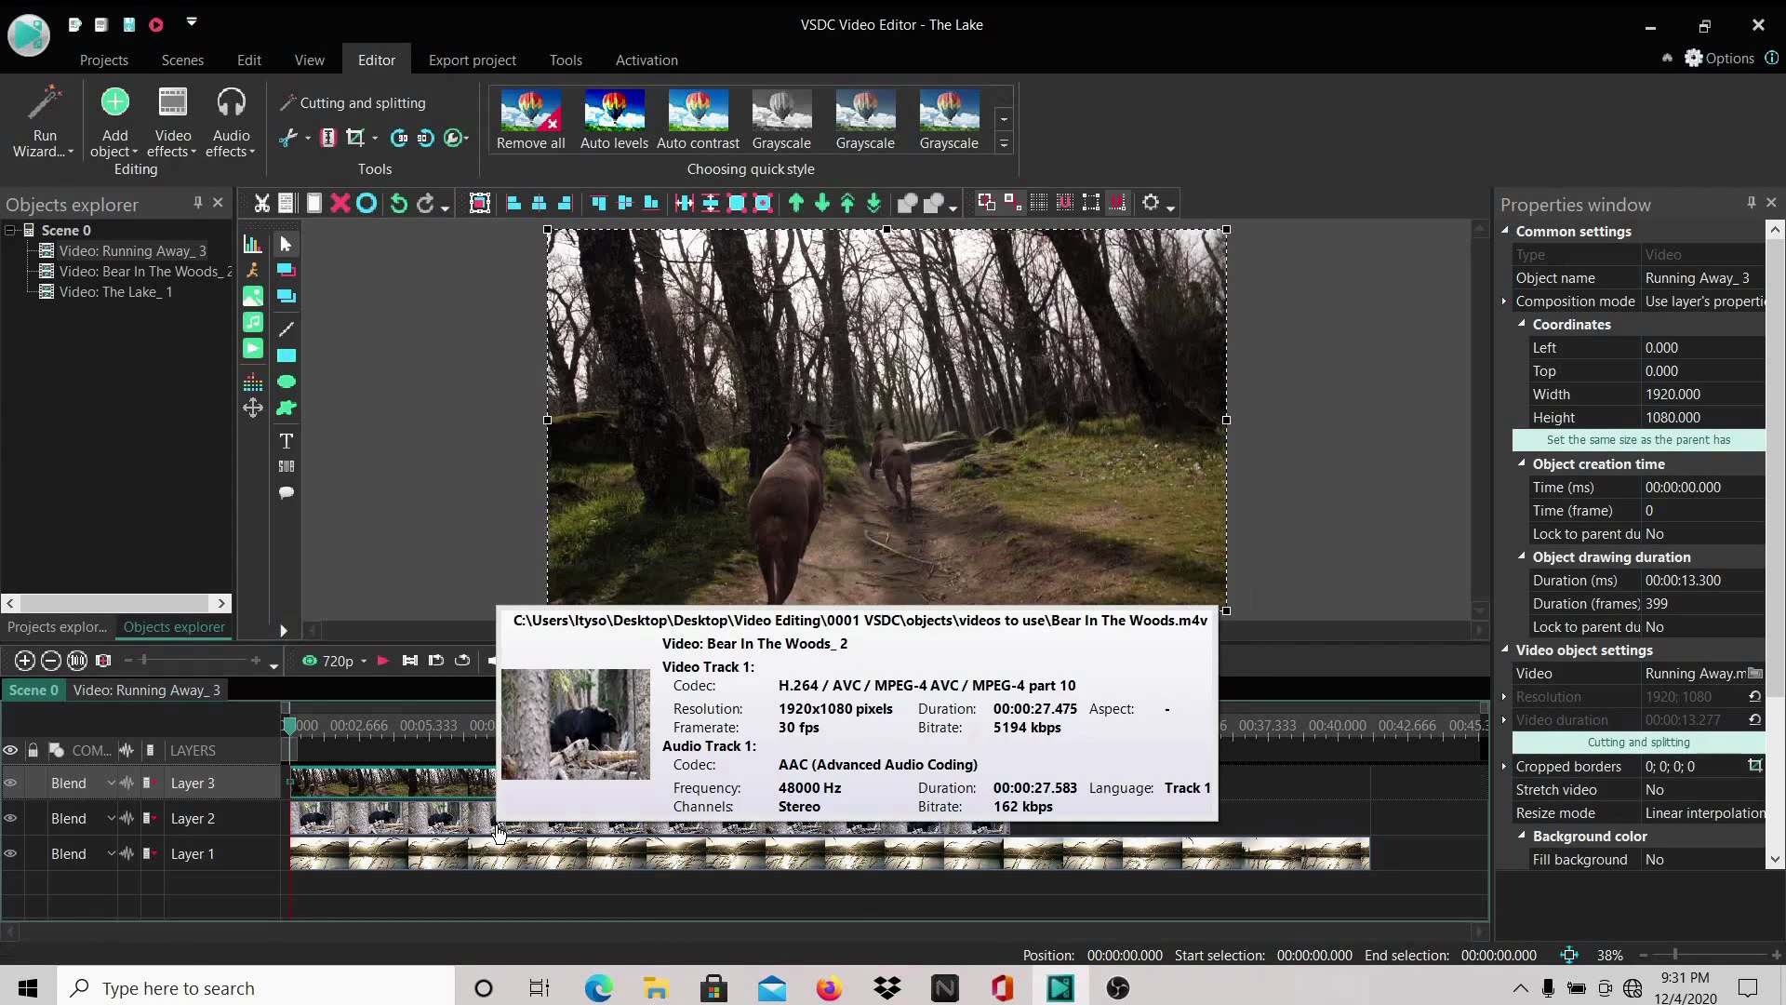
mouse_move(455, 830)
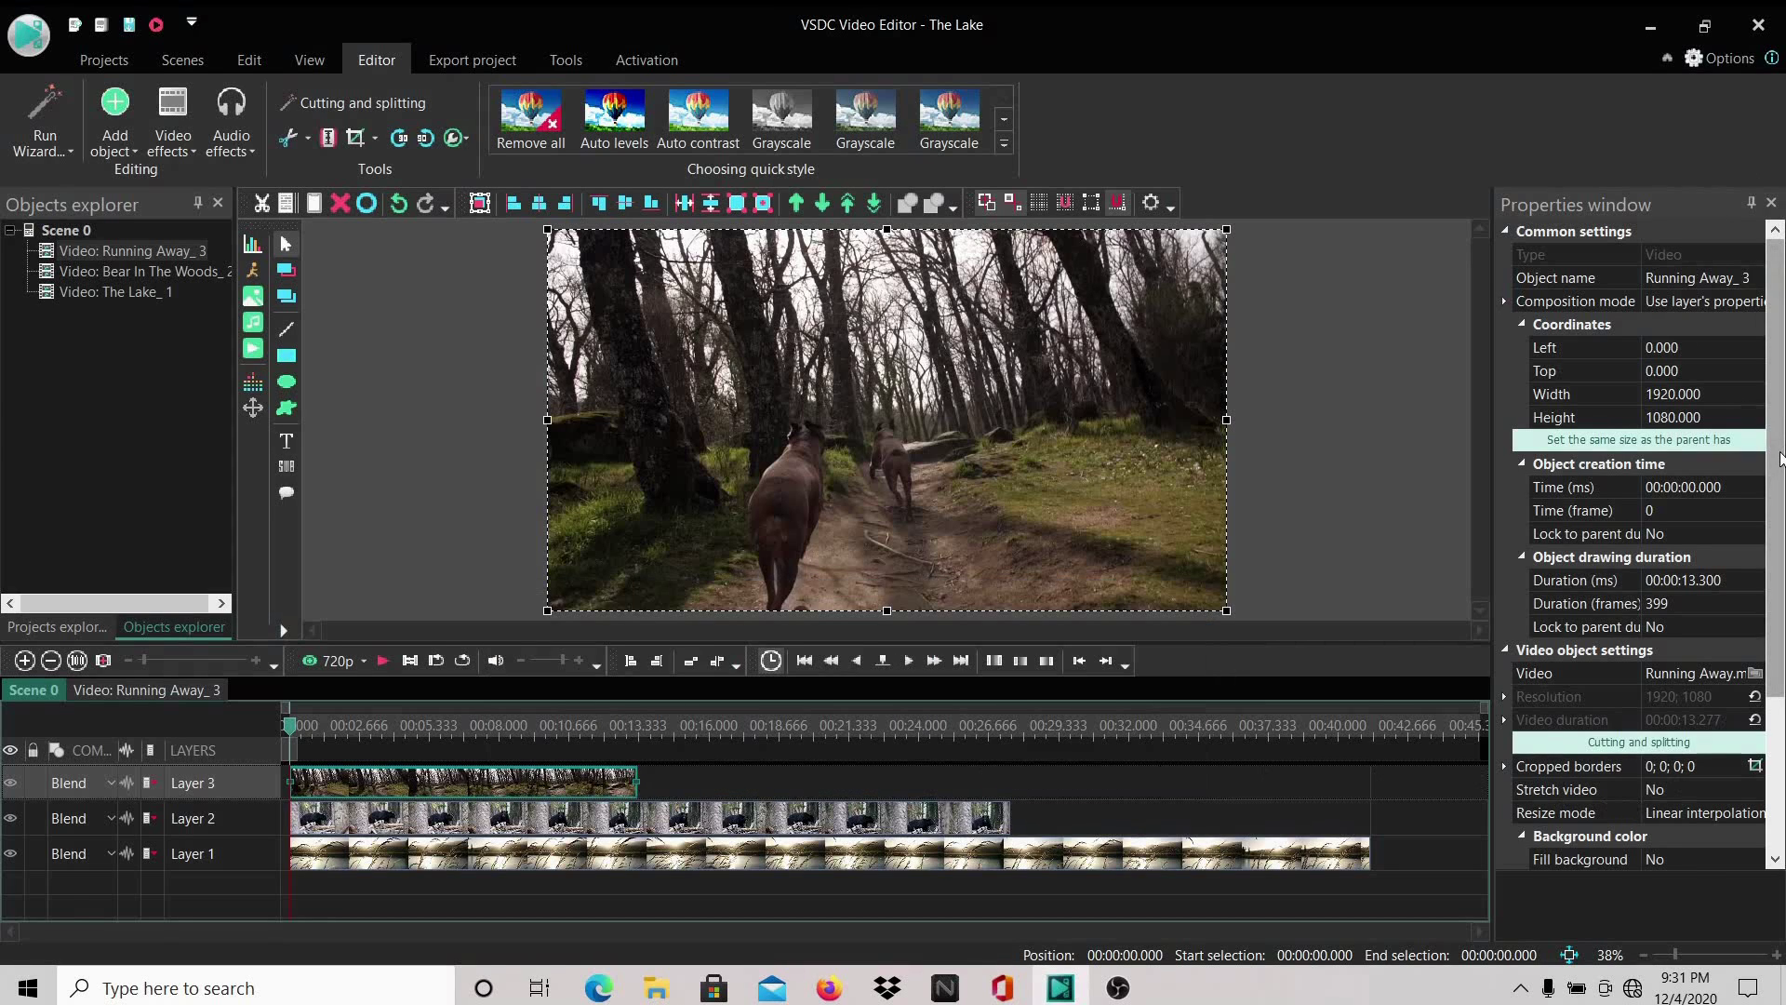
scroll(1649, 544, down, 3)
scroll(1650, 544, down, 6)
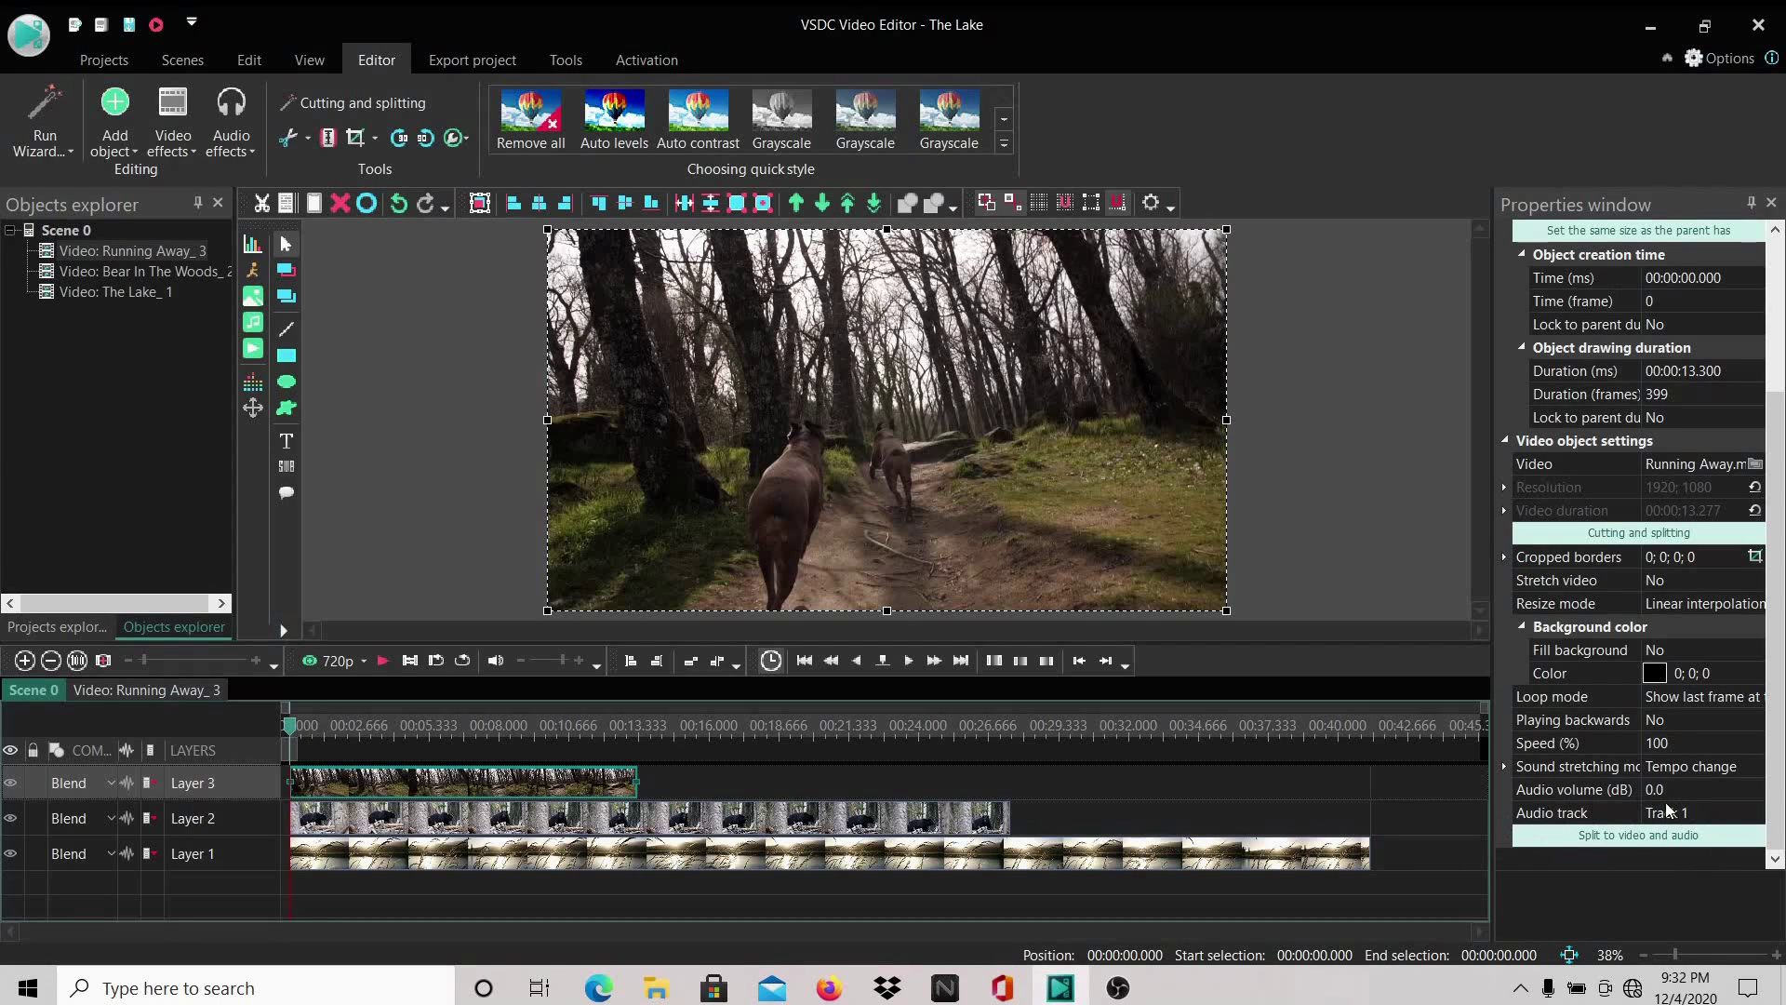
click(1598, 816)
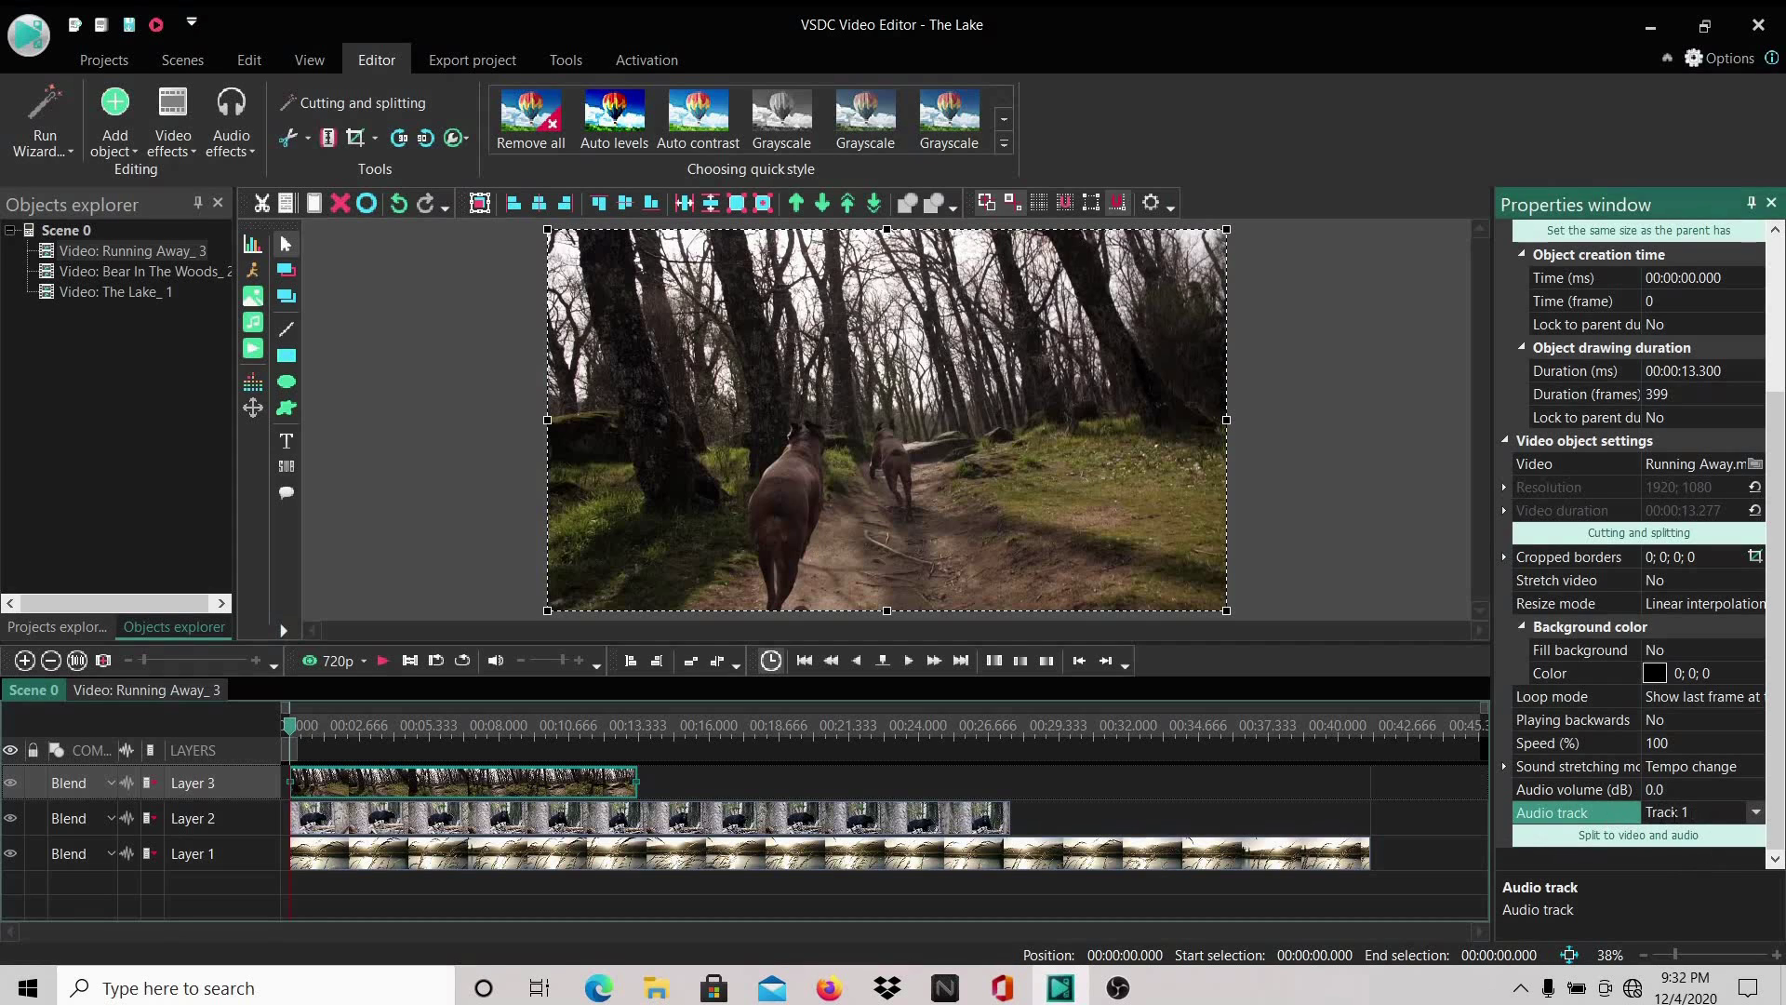
click(1756, 813)
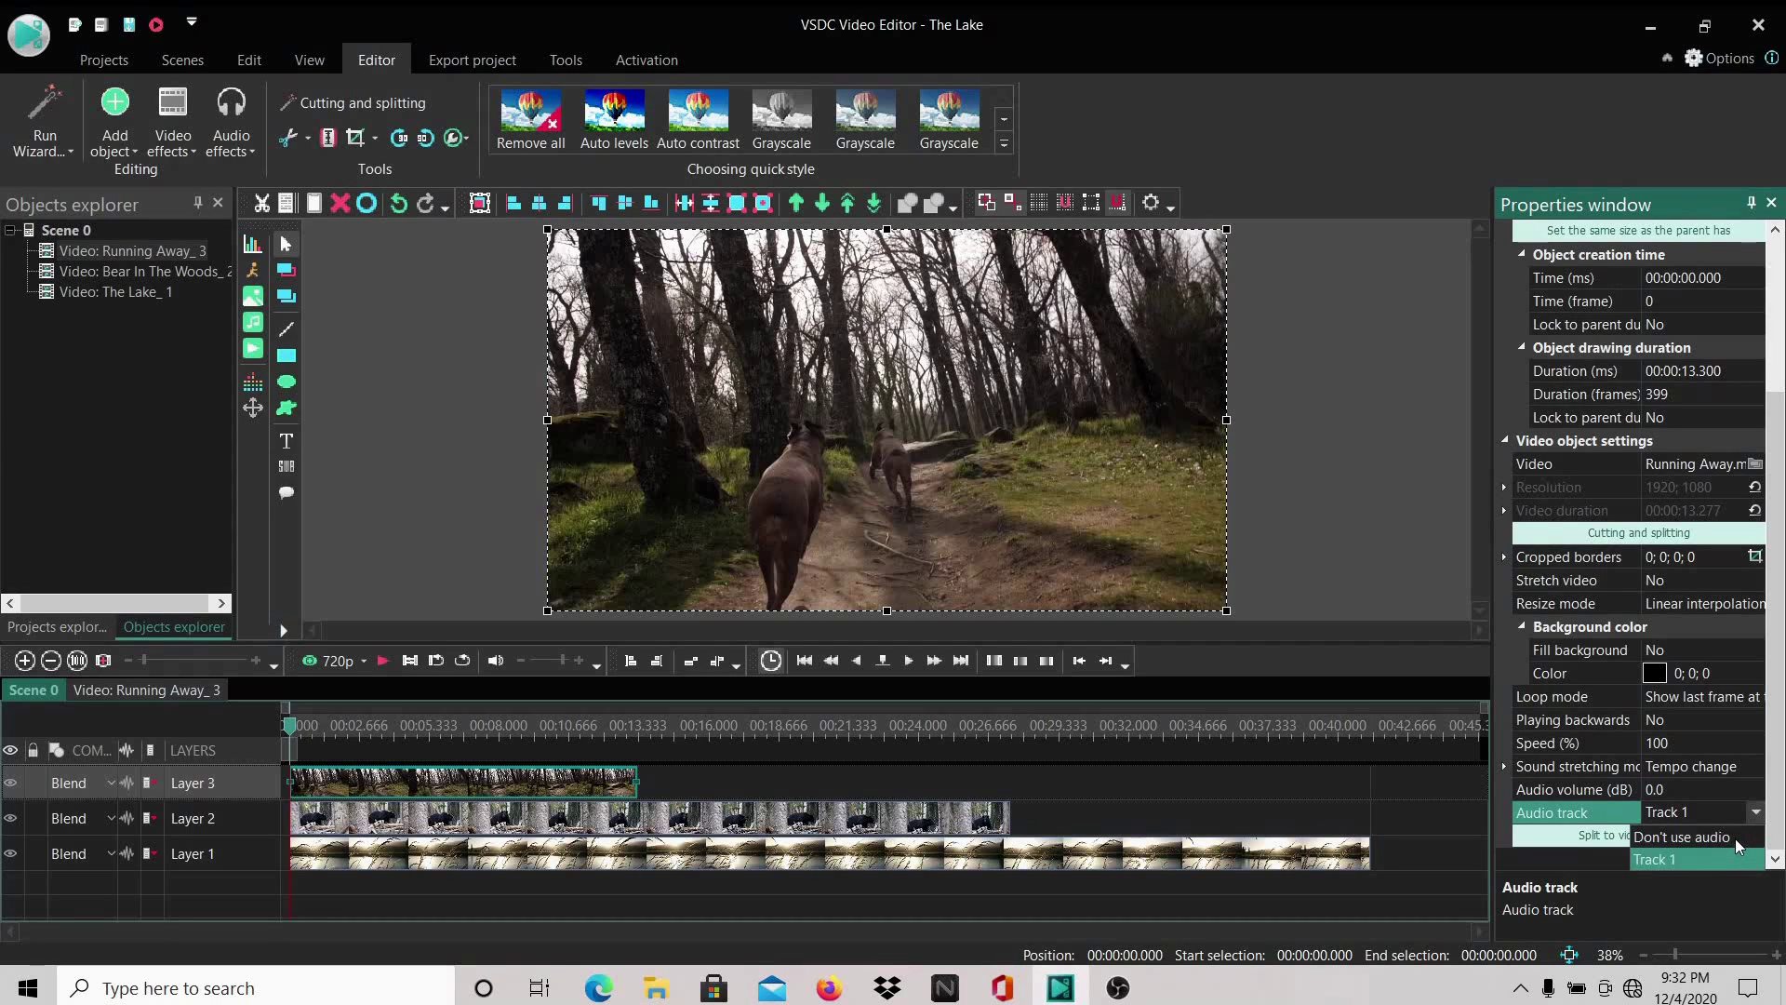
click(1734, 839)
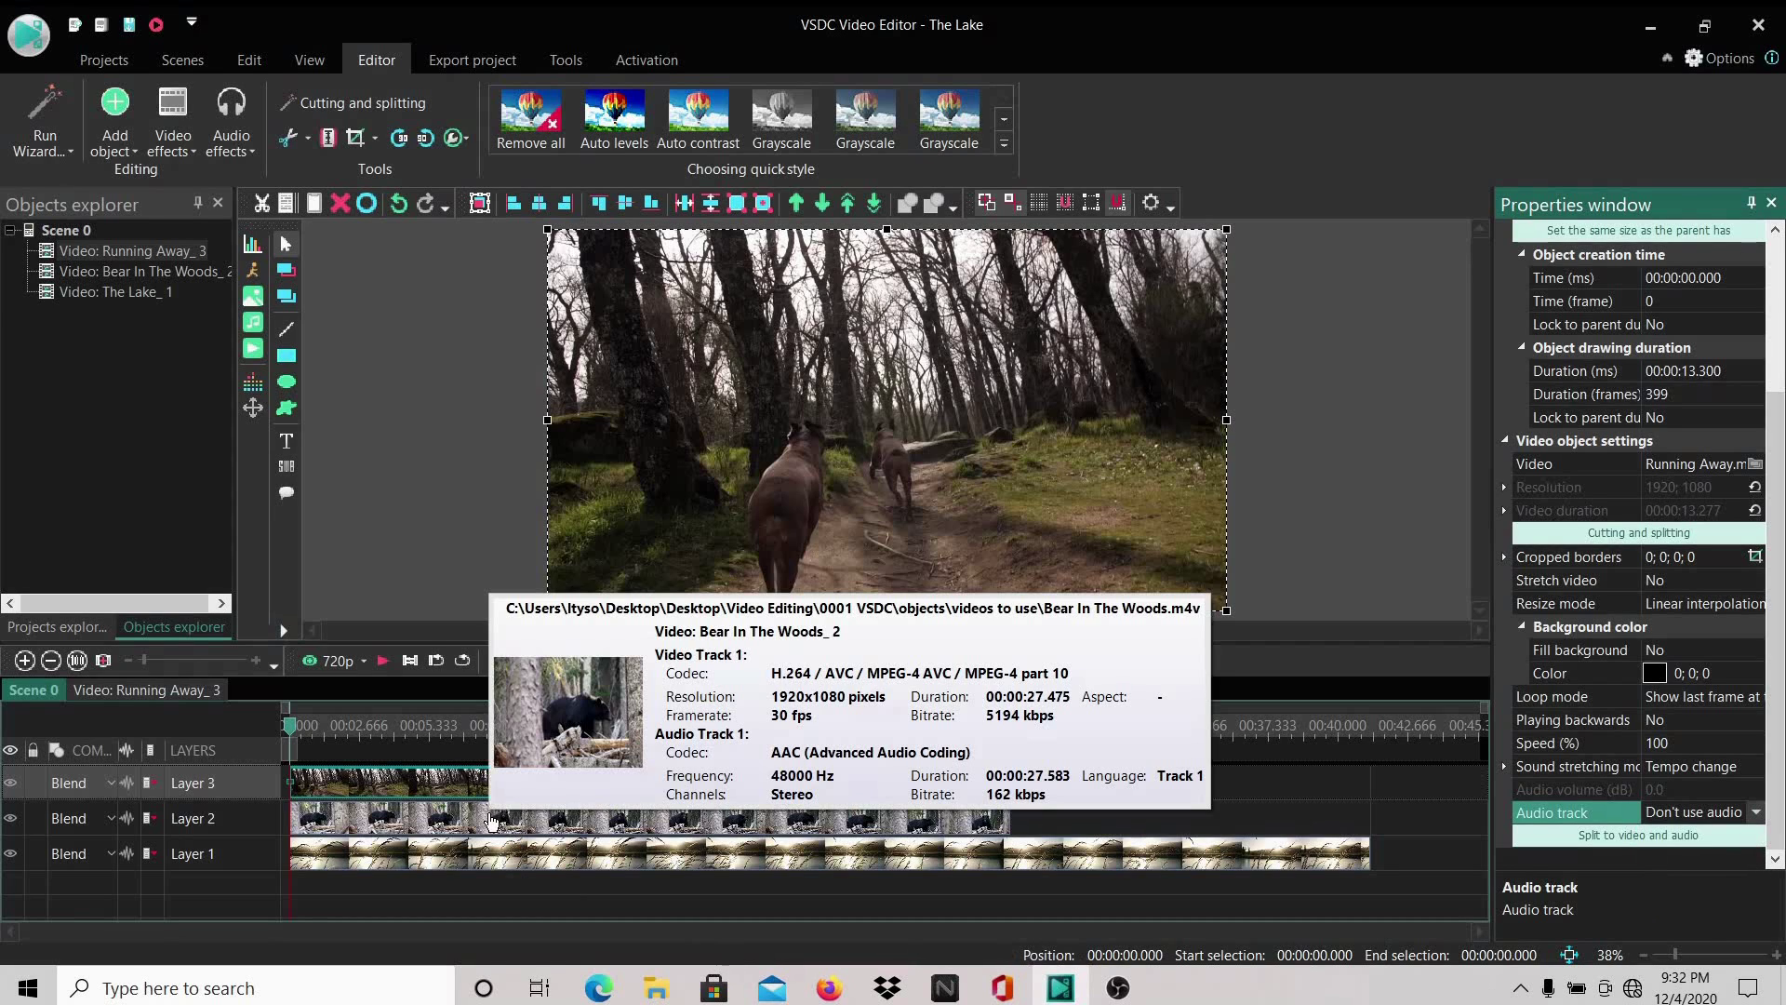
- Set the Bear In The Woods clip's audio track to "Don't use audio"
click(446, 827)
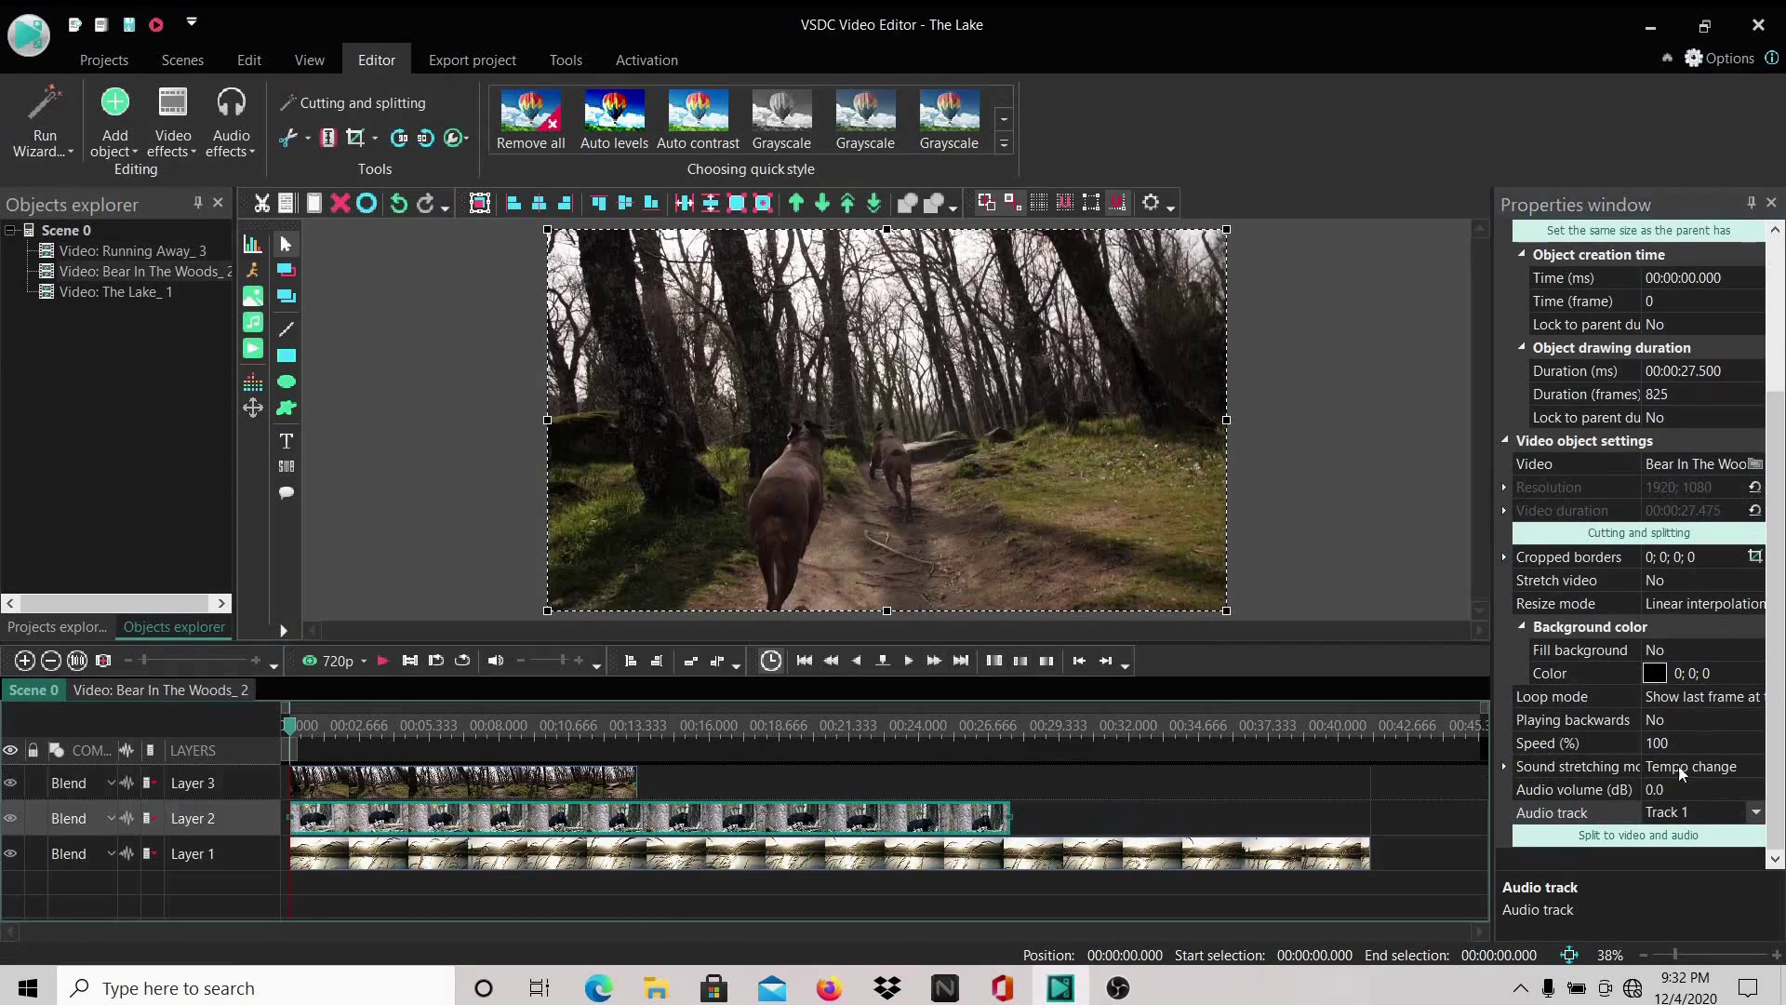
click(1756, 815)
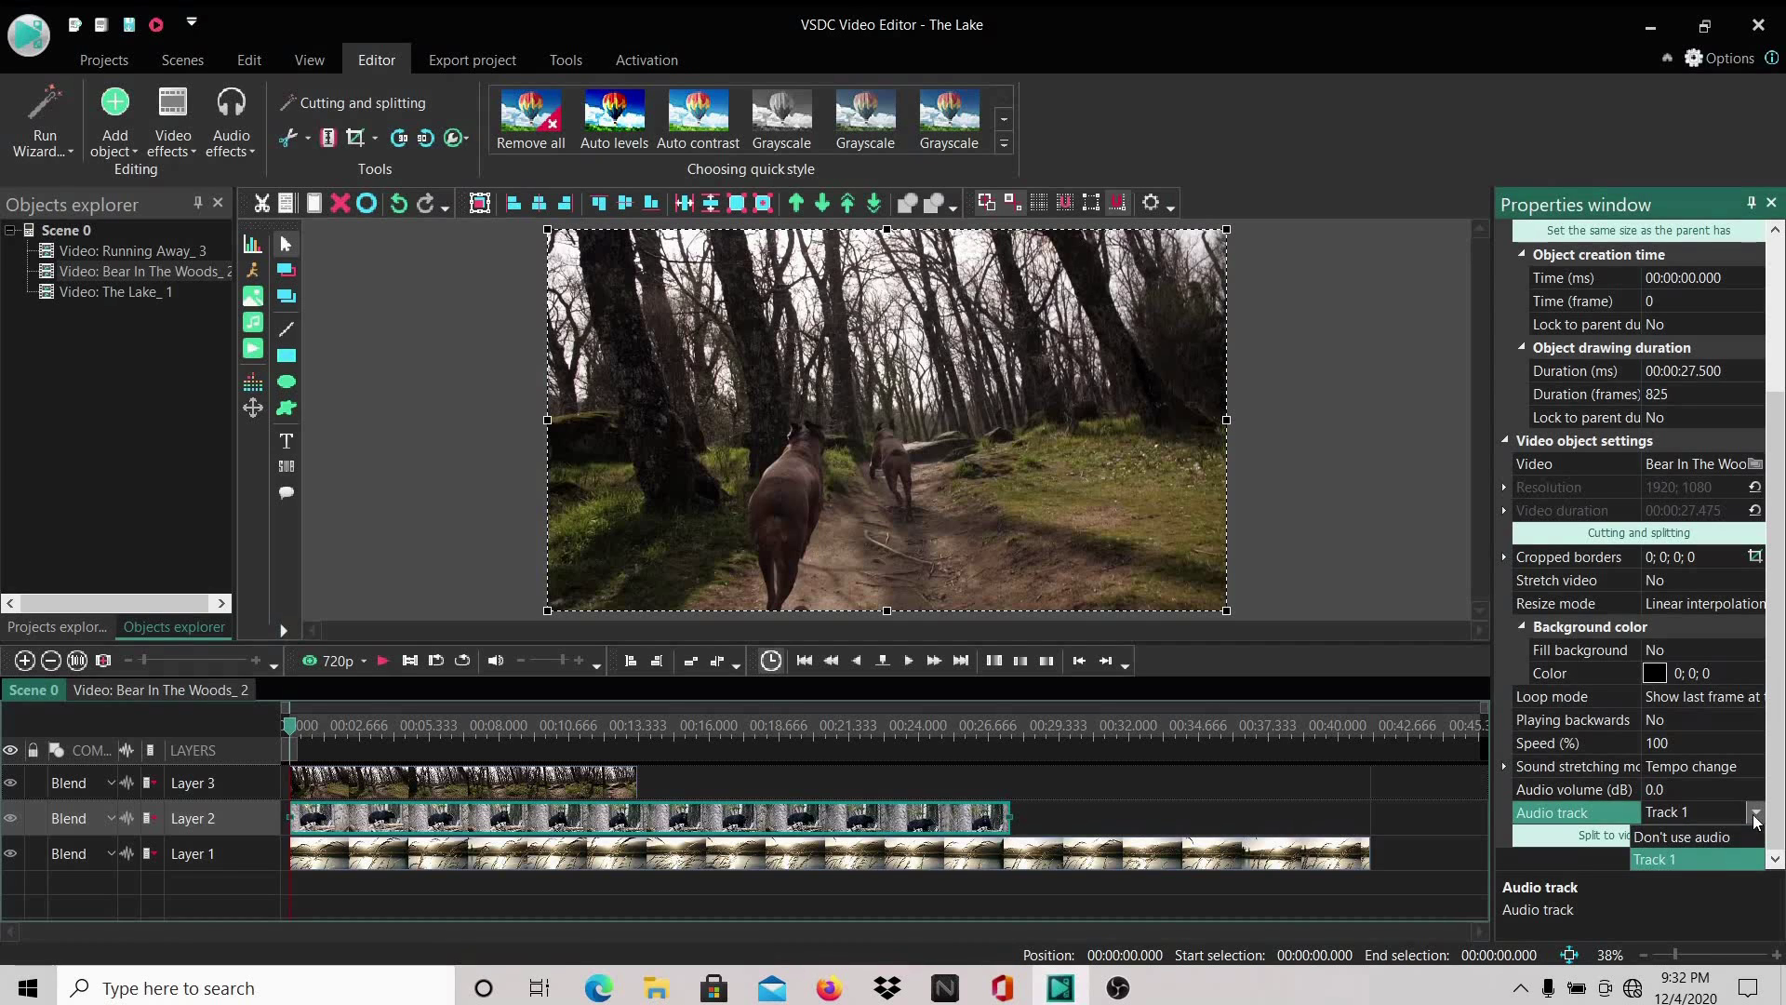
click(1742, 841)
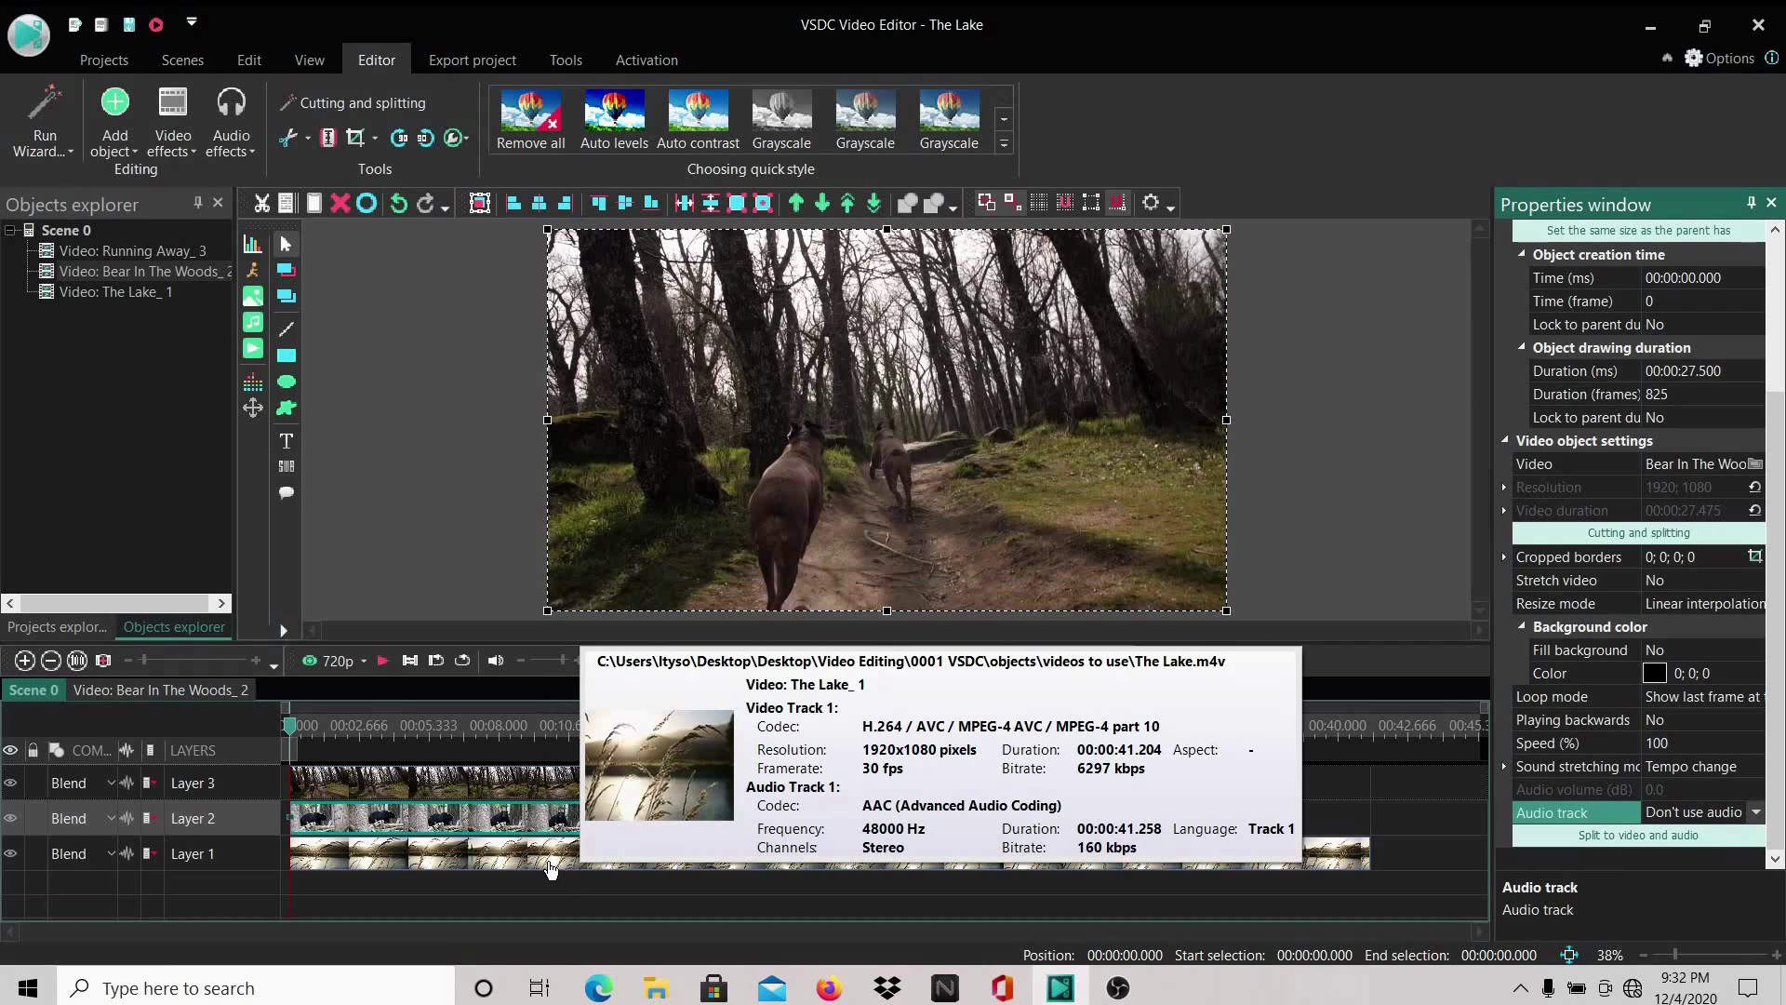
- Split The Lake clip into video and audio, and send its separated audio layer to the bottom of the layer order
click(548, 861)
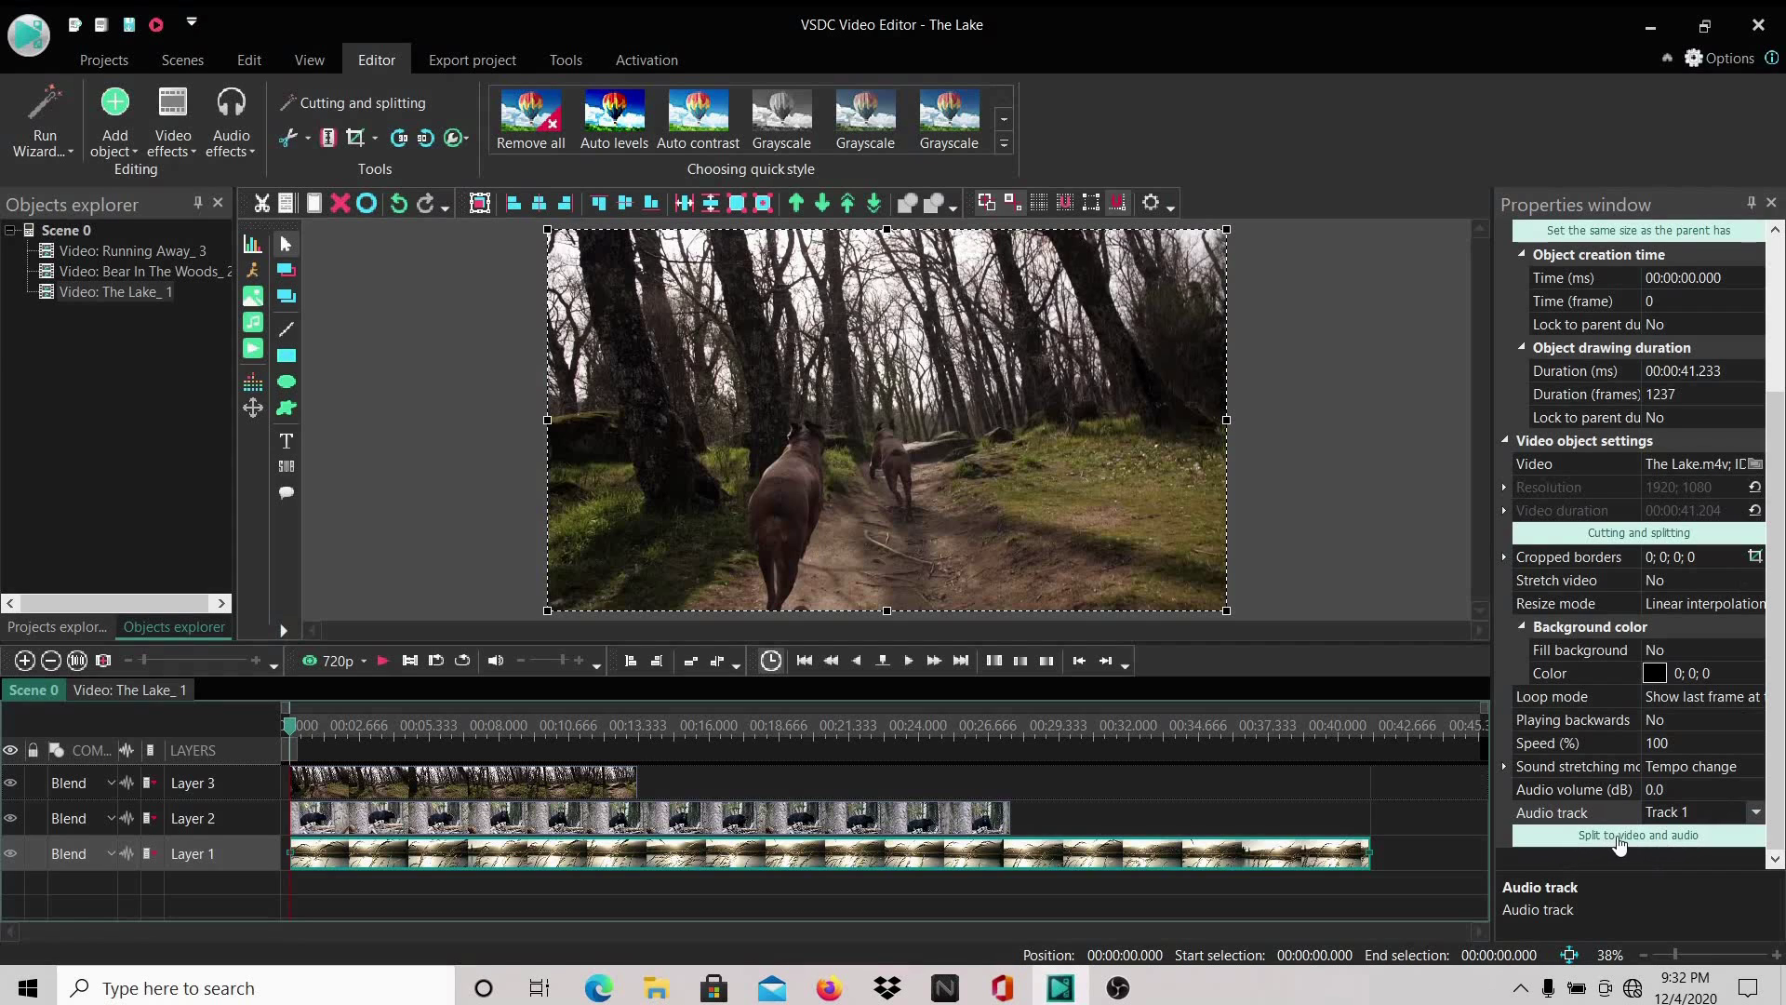
click(1665, 838)
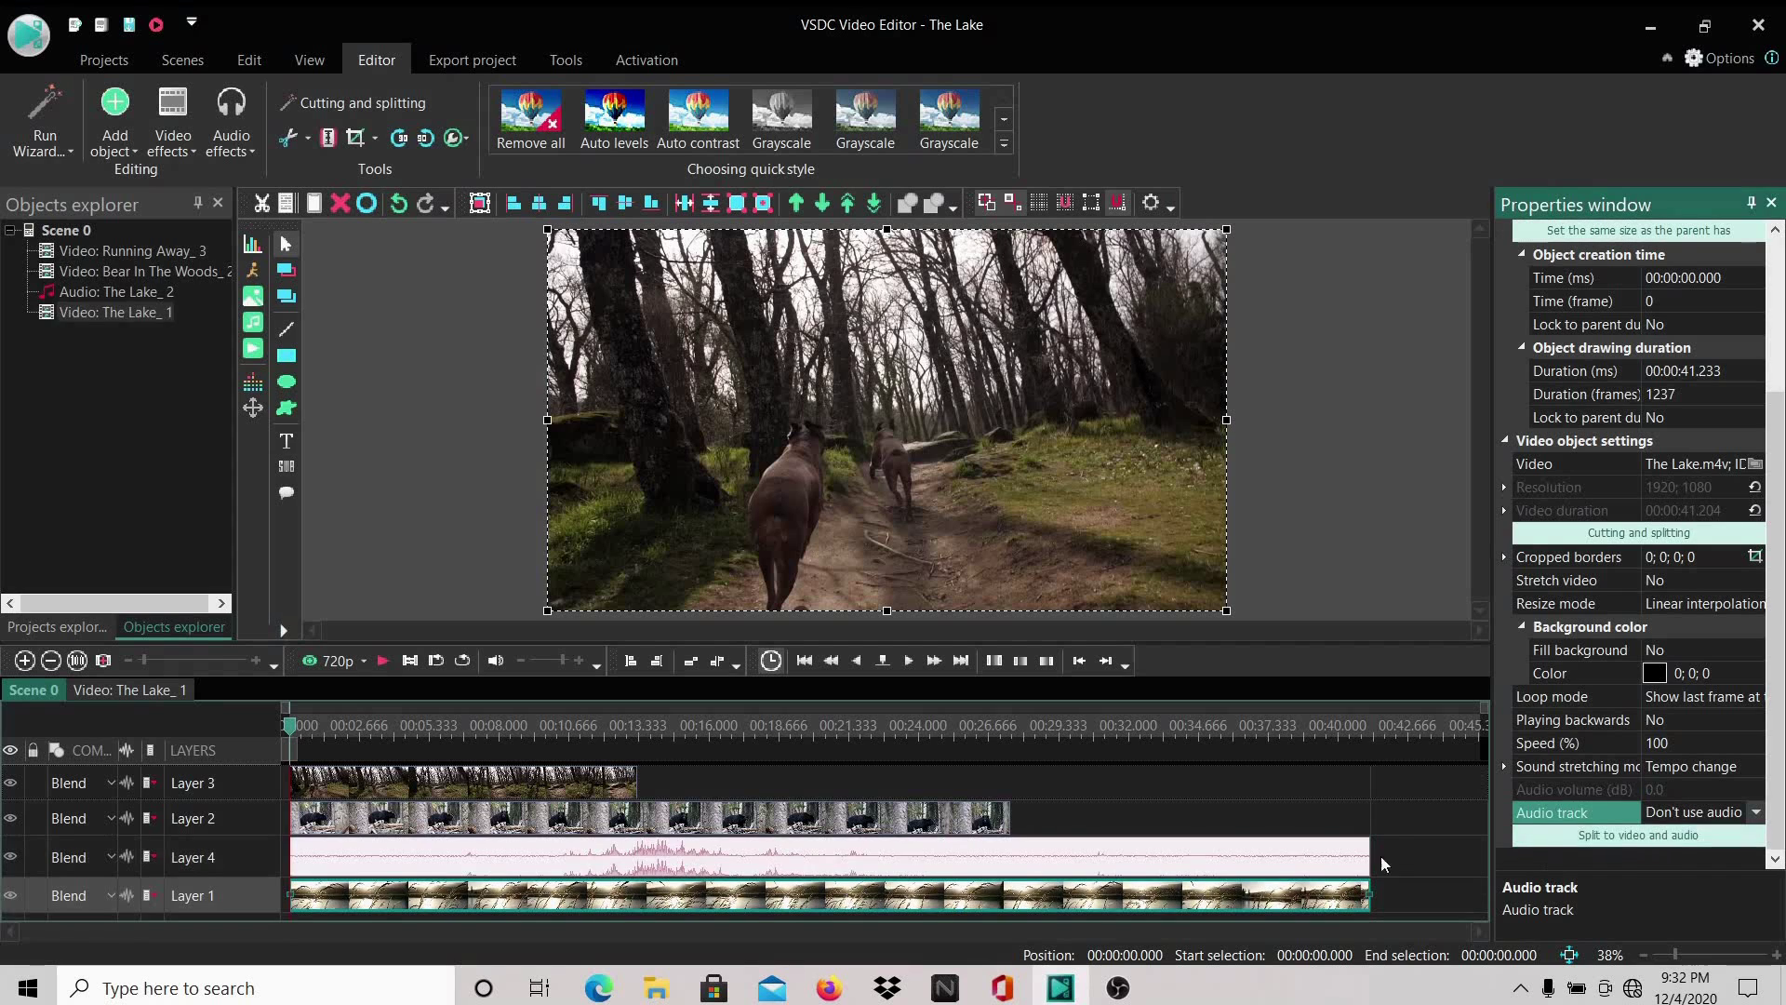
mouse_move(862, 854)
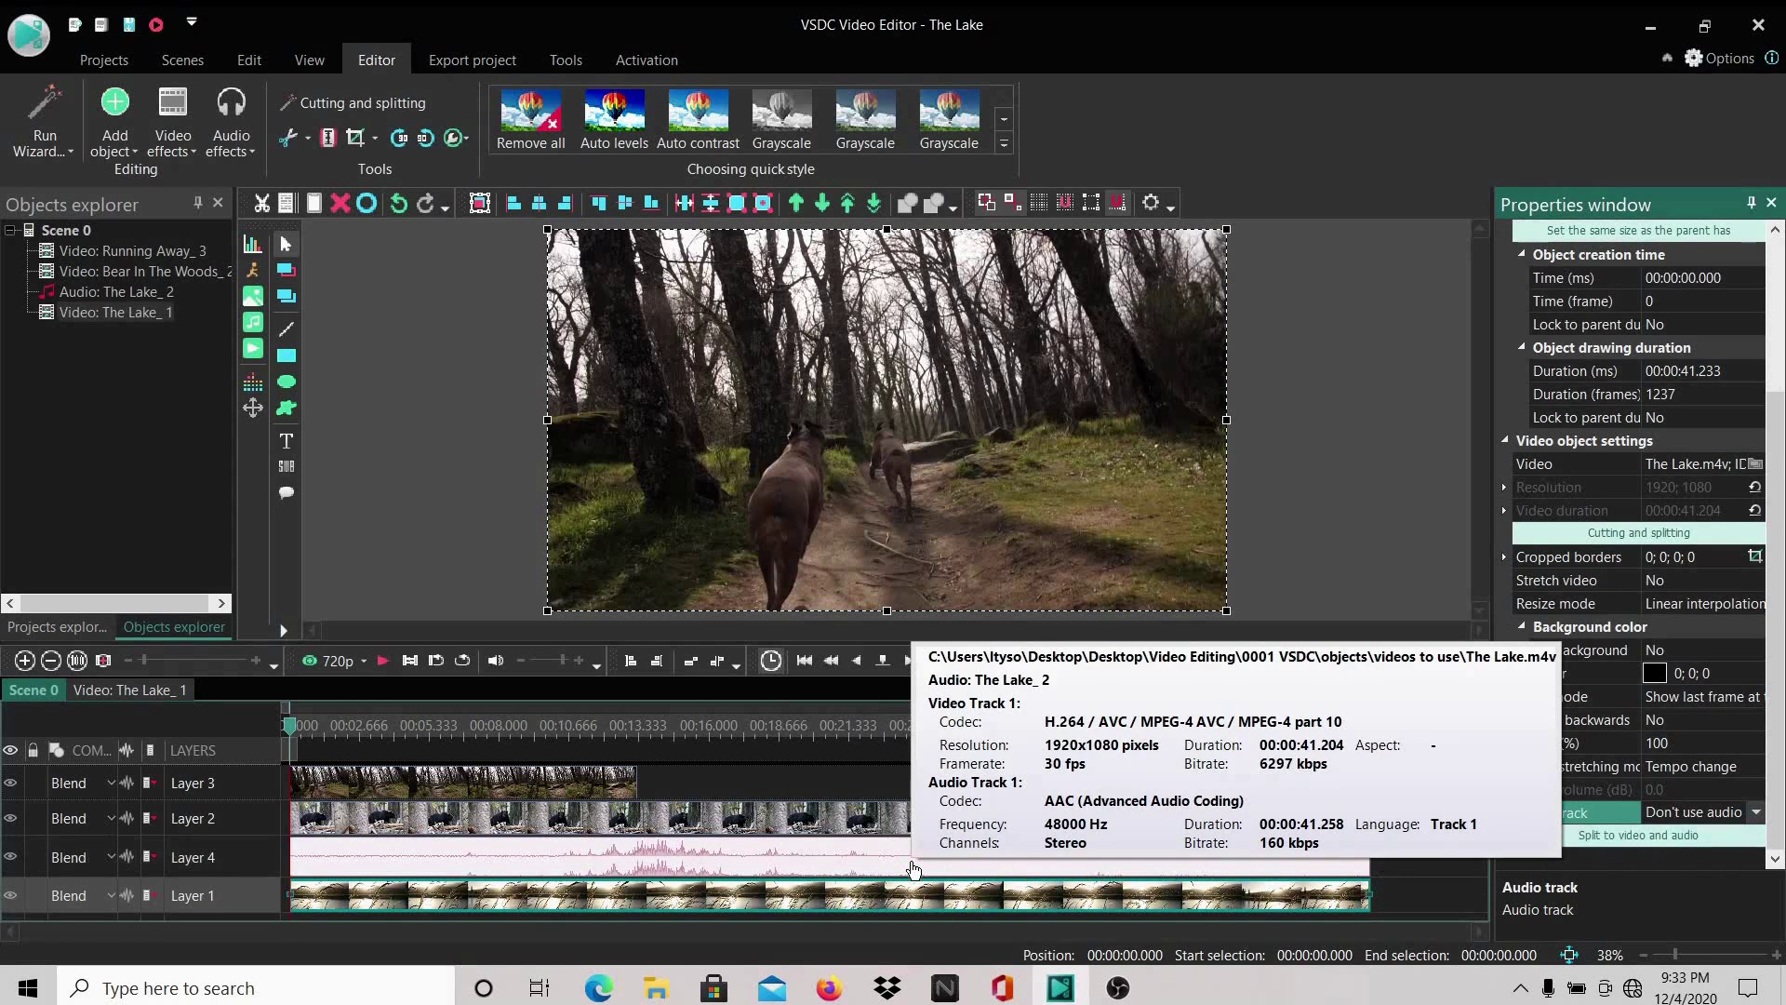
click(740, 866)
right_click(738, 865)
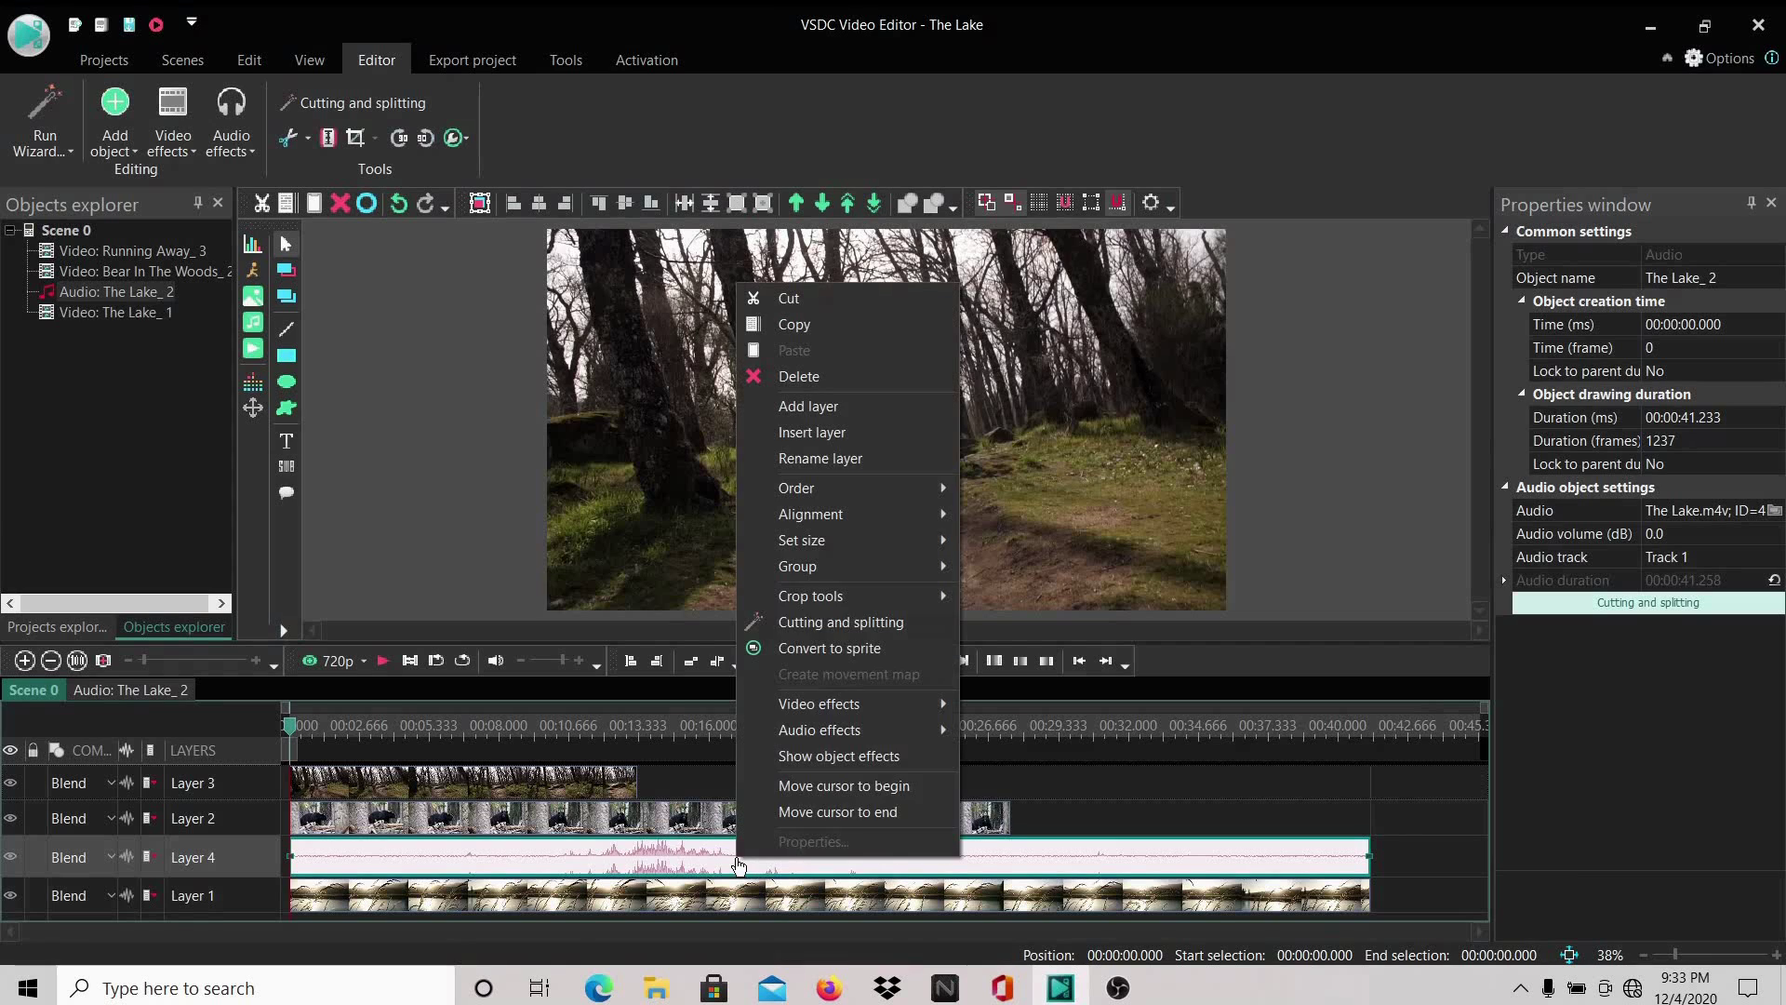
mouse_move(851, 486)
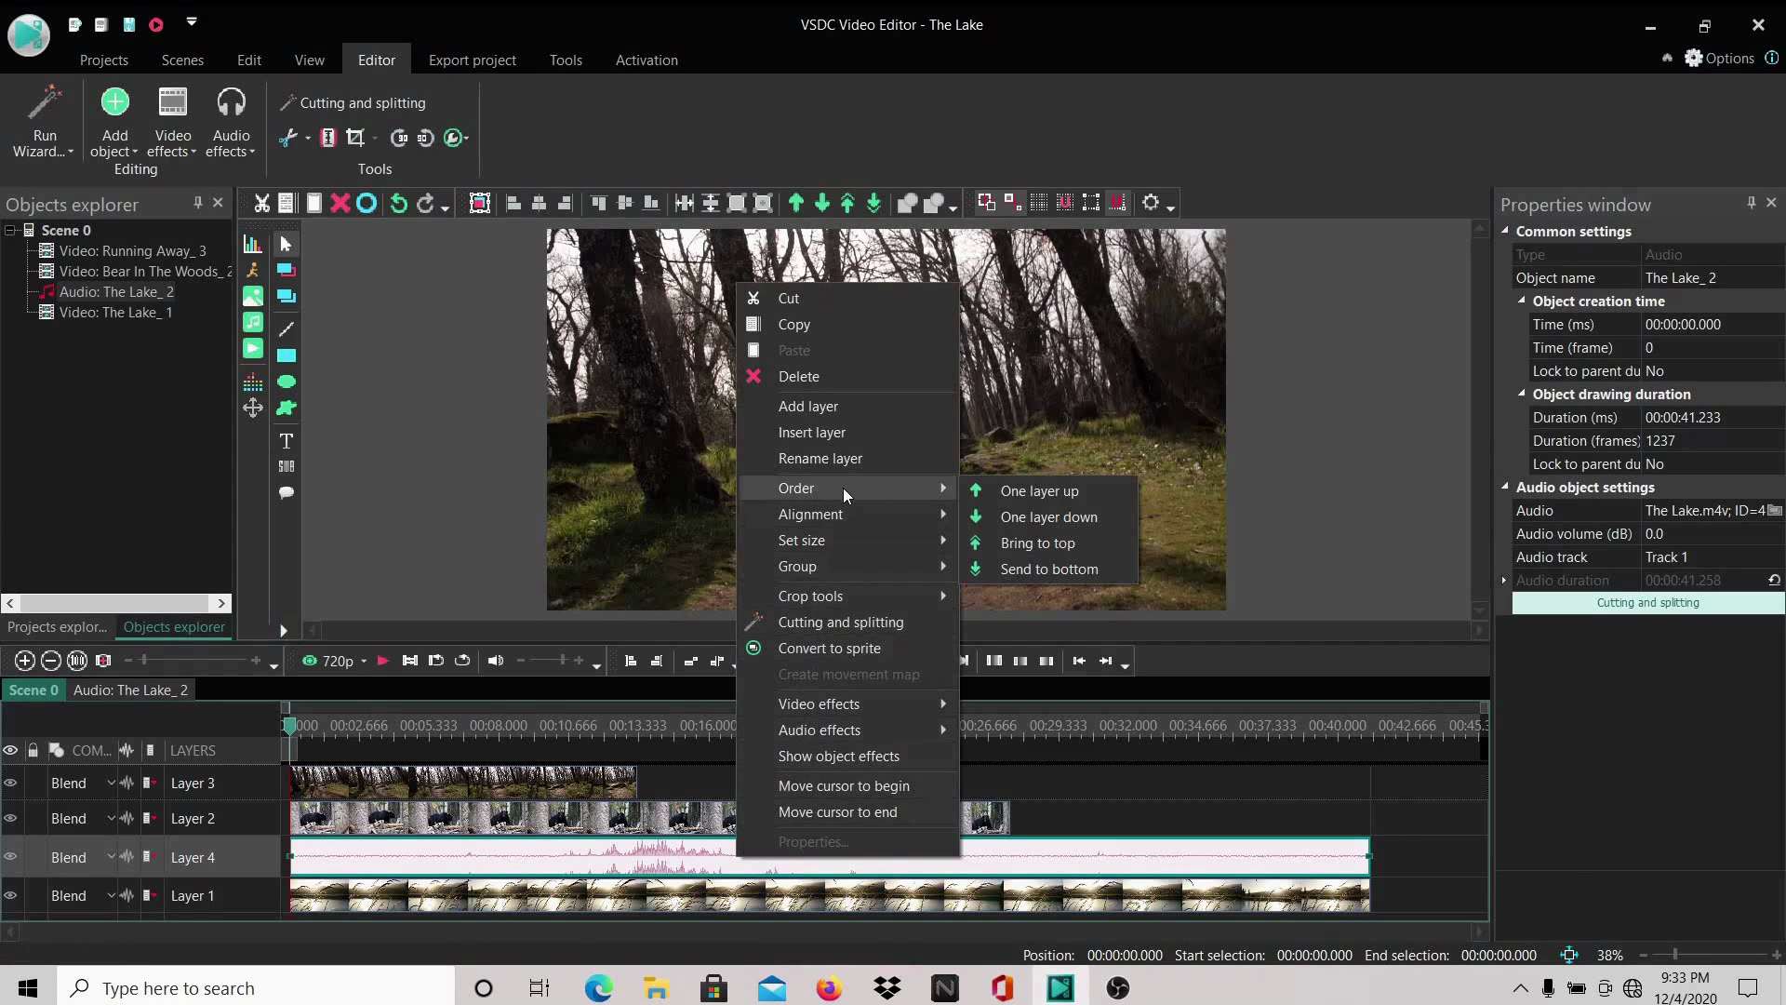
click(1050, 568)
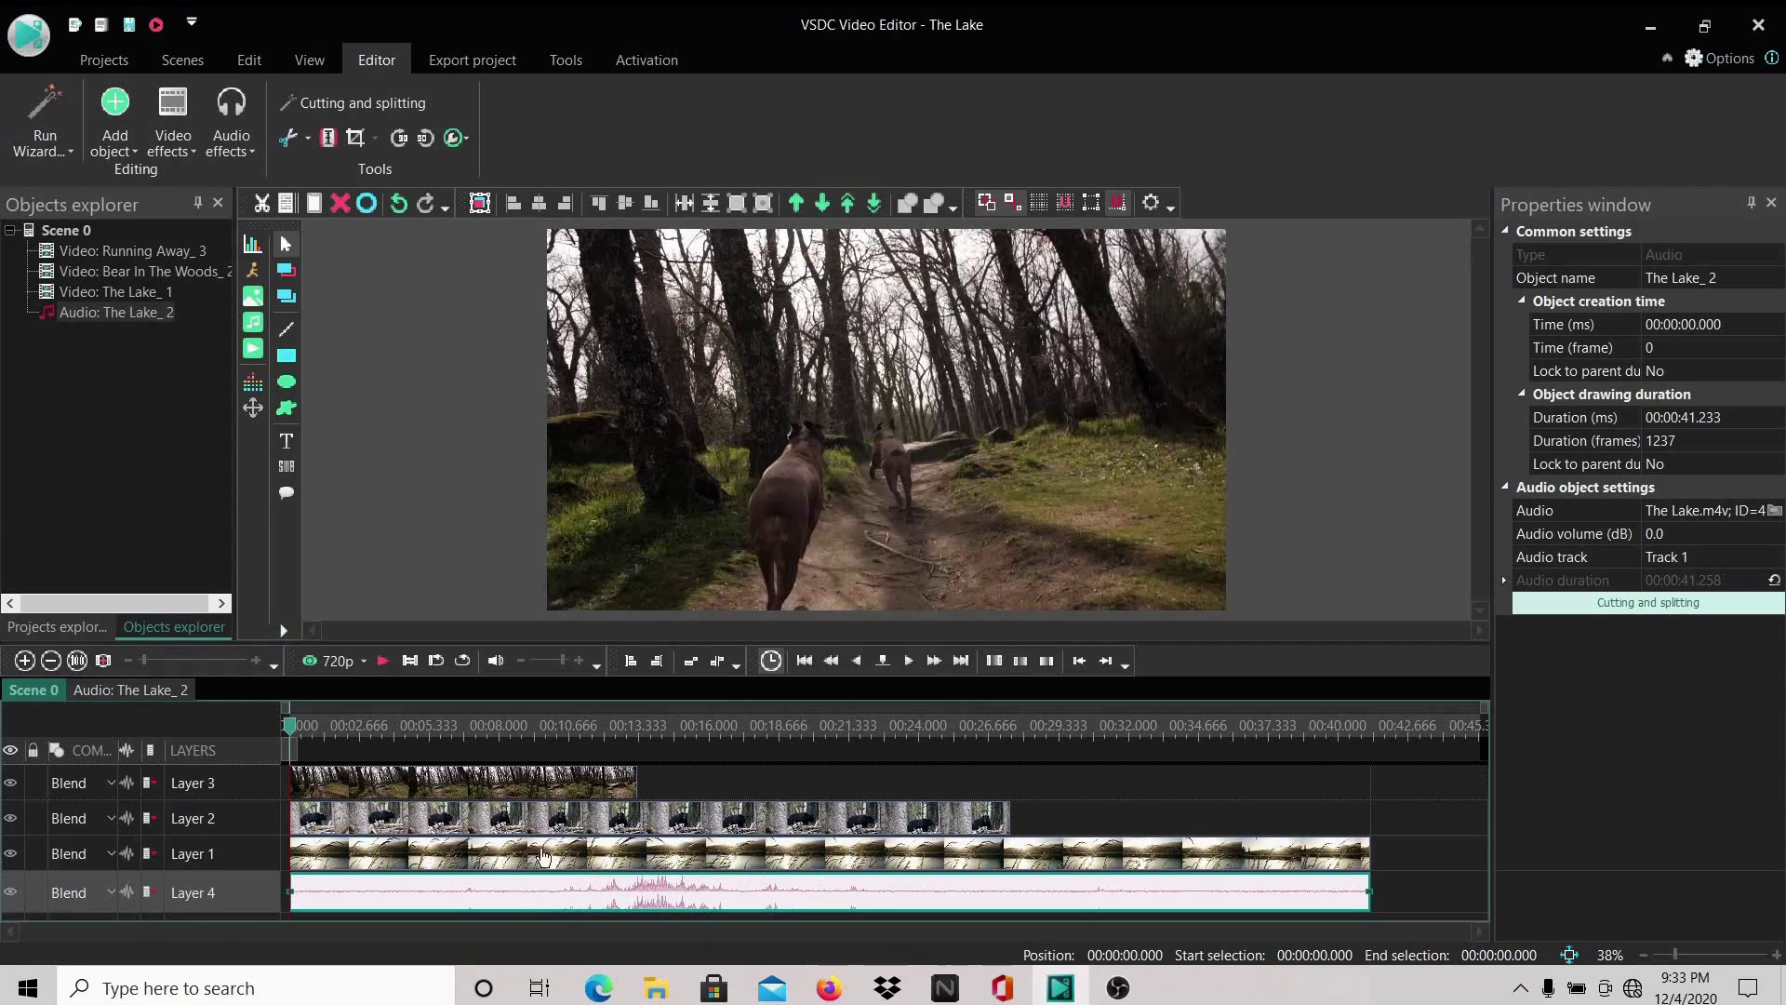
- Bring The Lake video layer to the top of the layer order
mouse_move(507, 867)
mouse_move(488, 779)
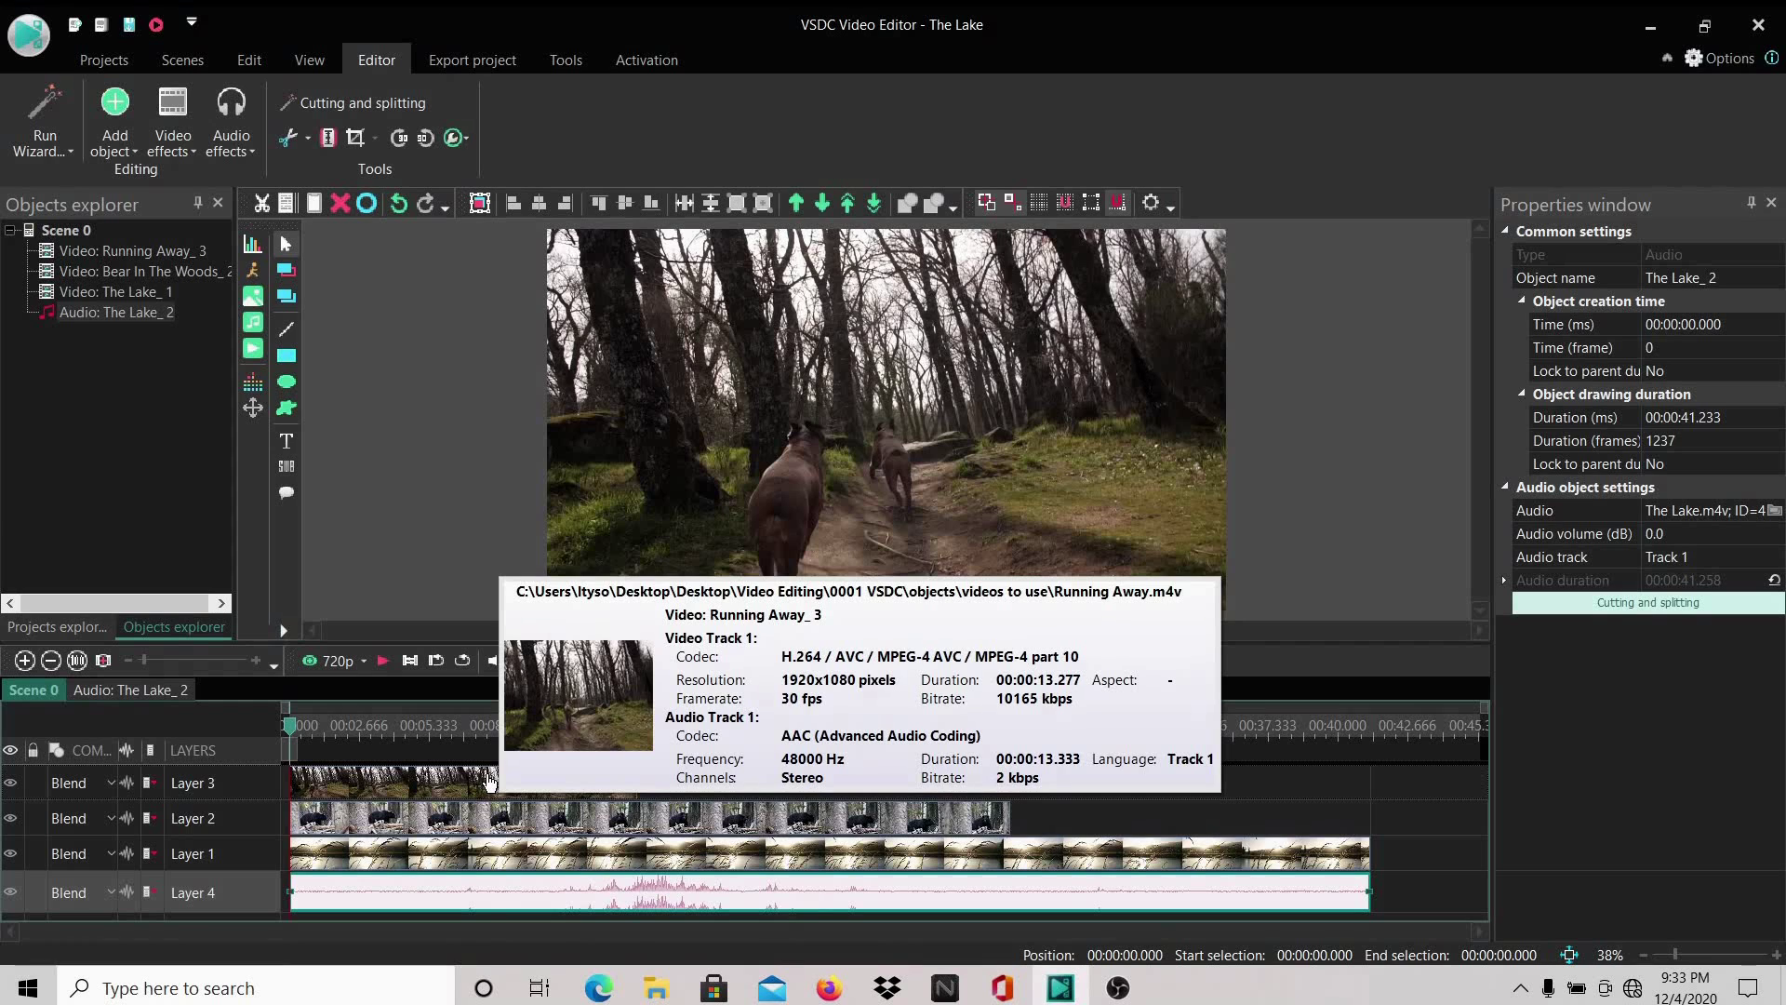
click(481, 856)
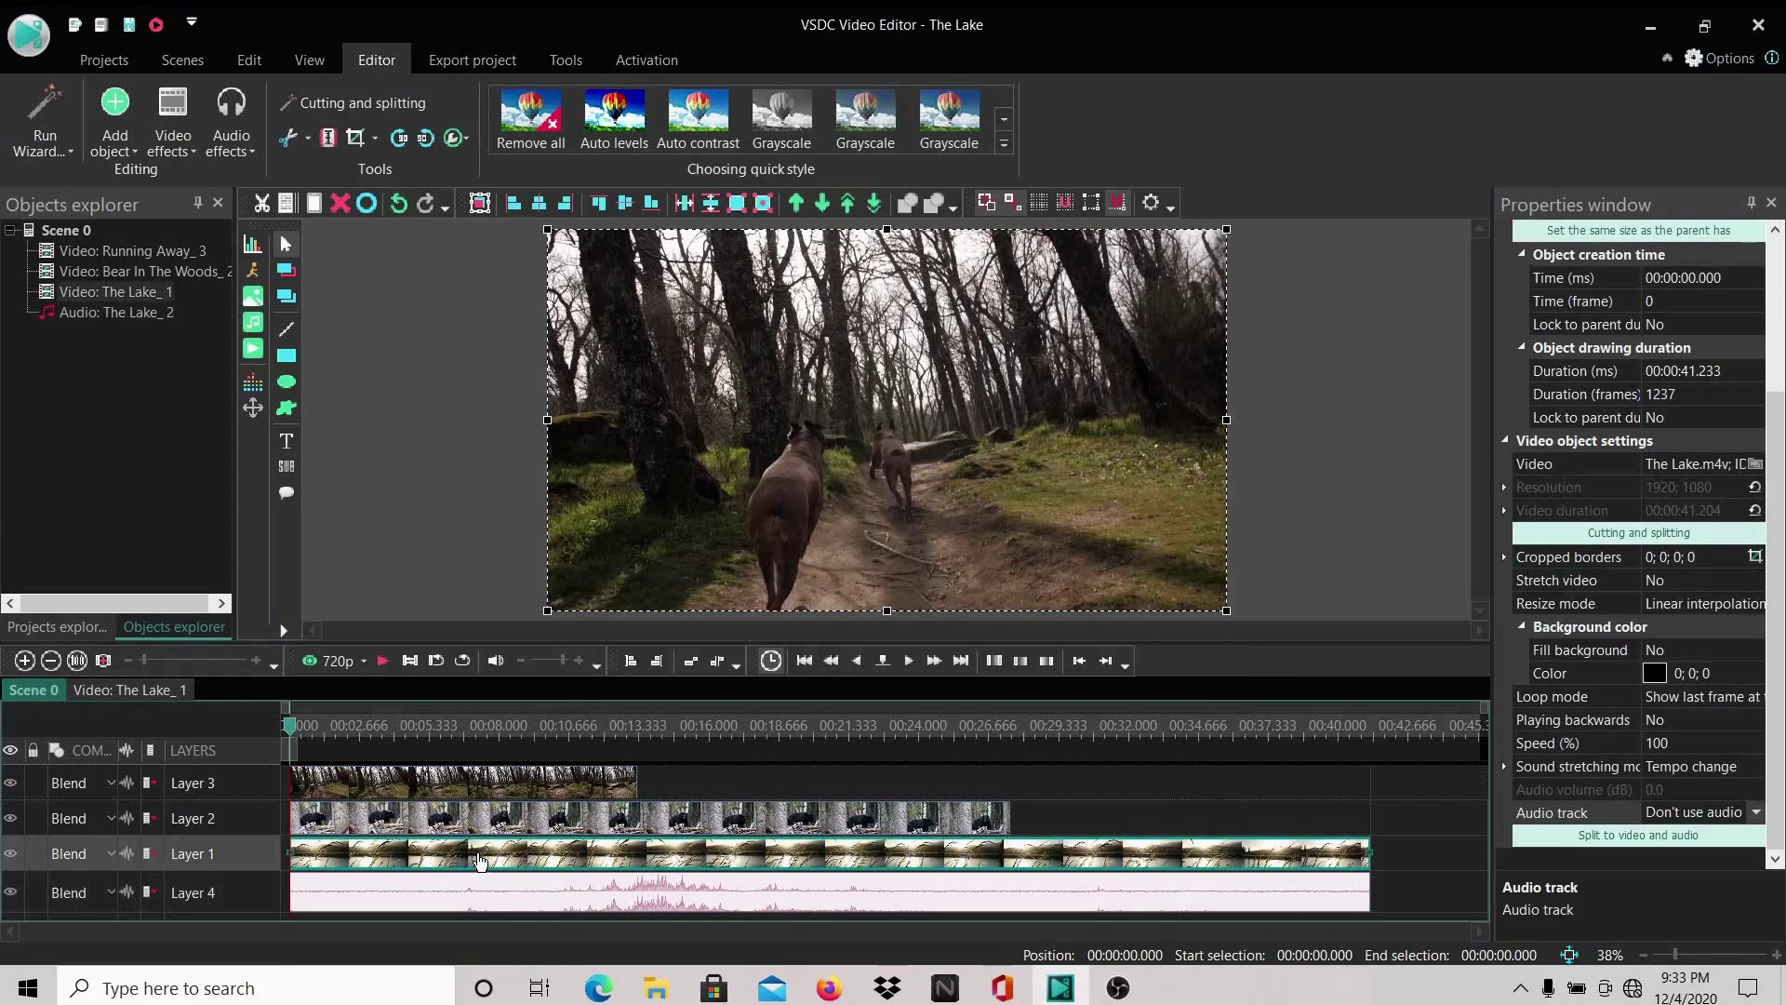
right_click(481, 856)
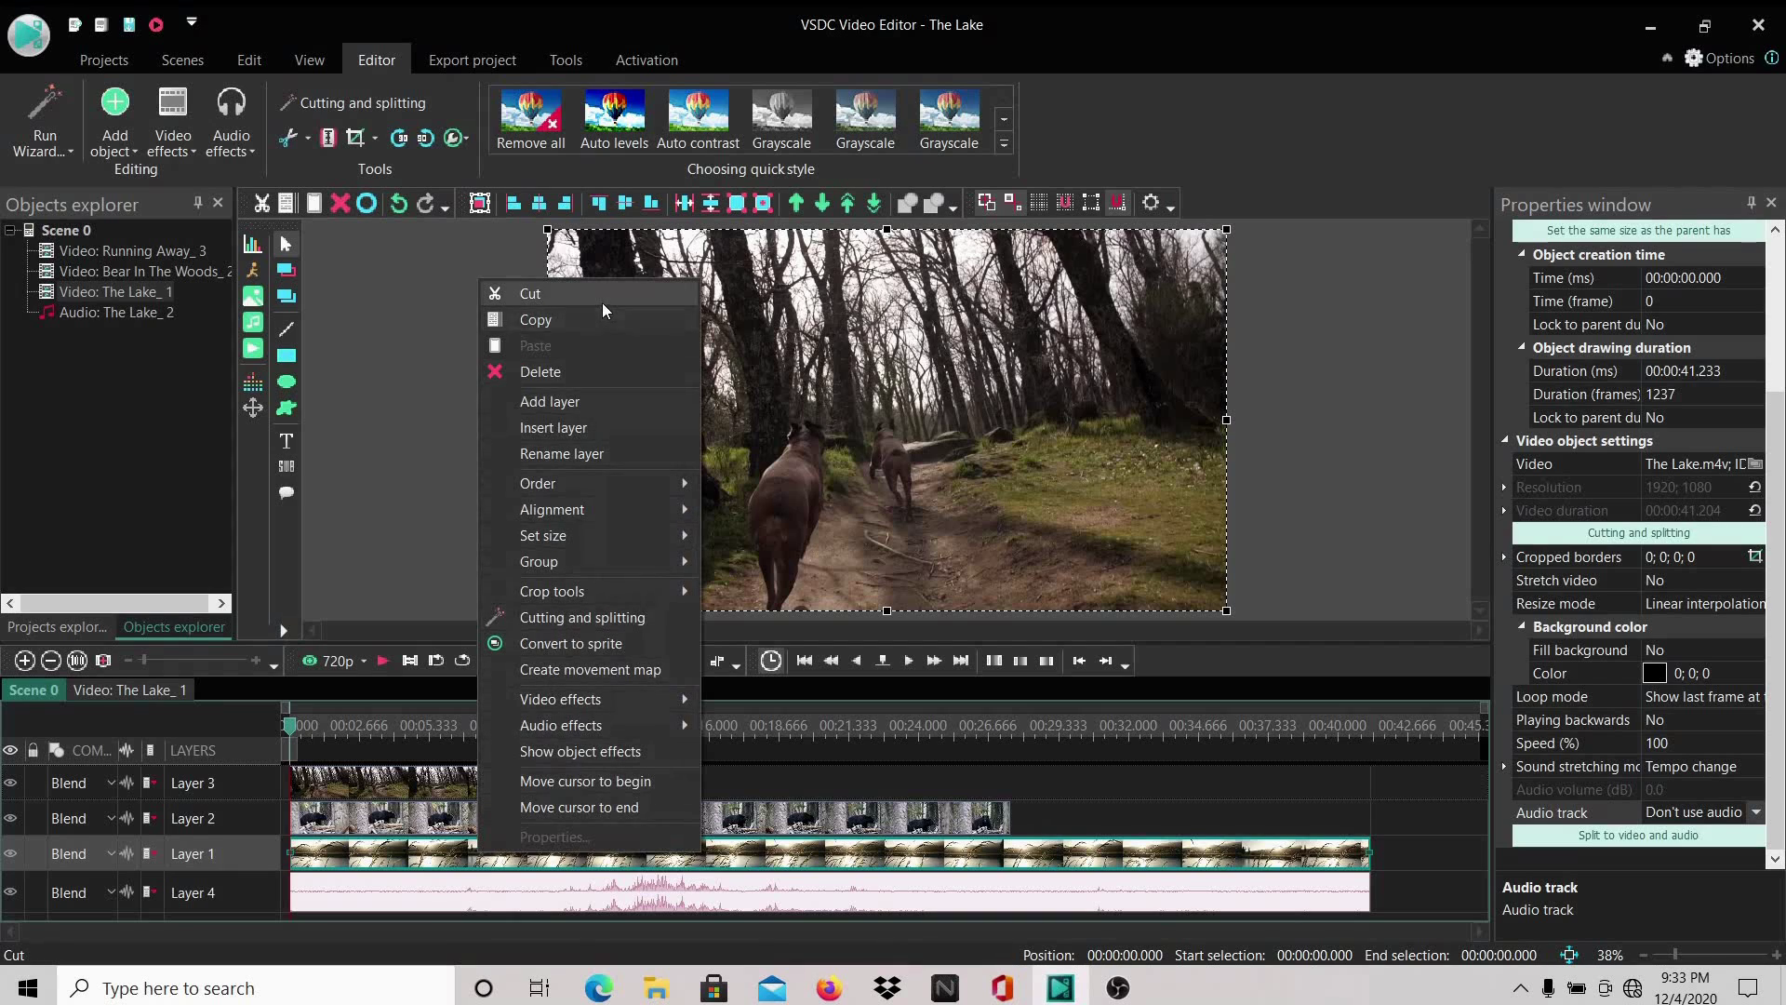
mouse_move(585, 483)
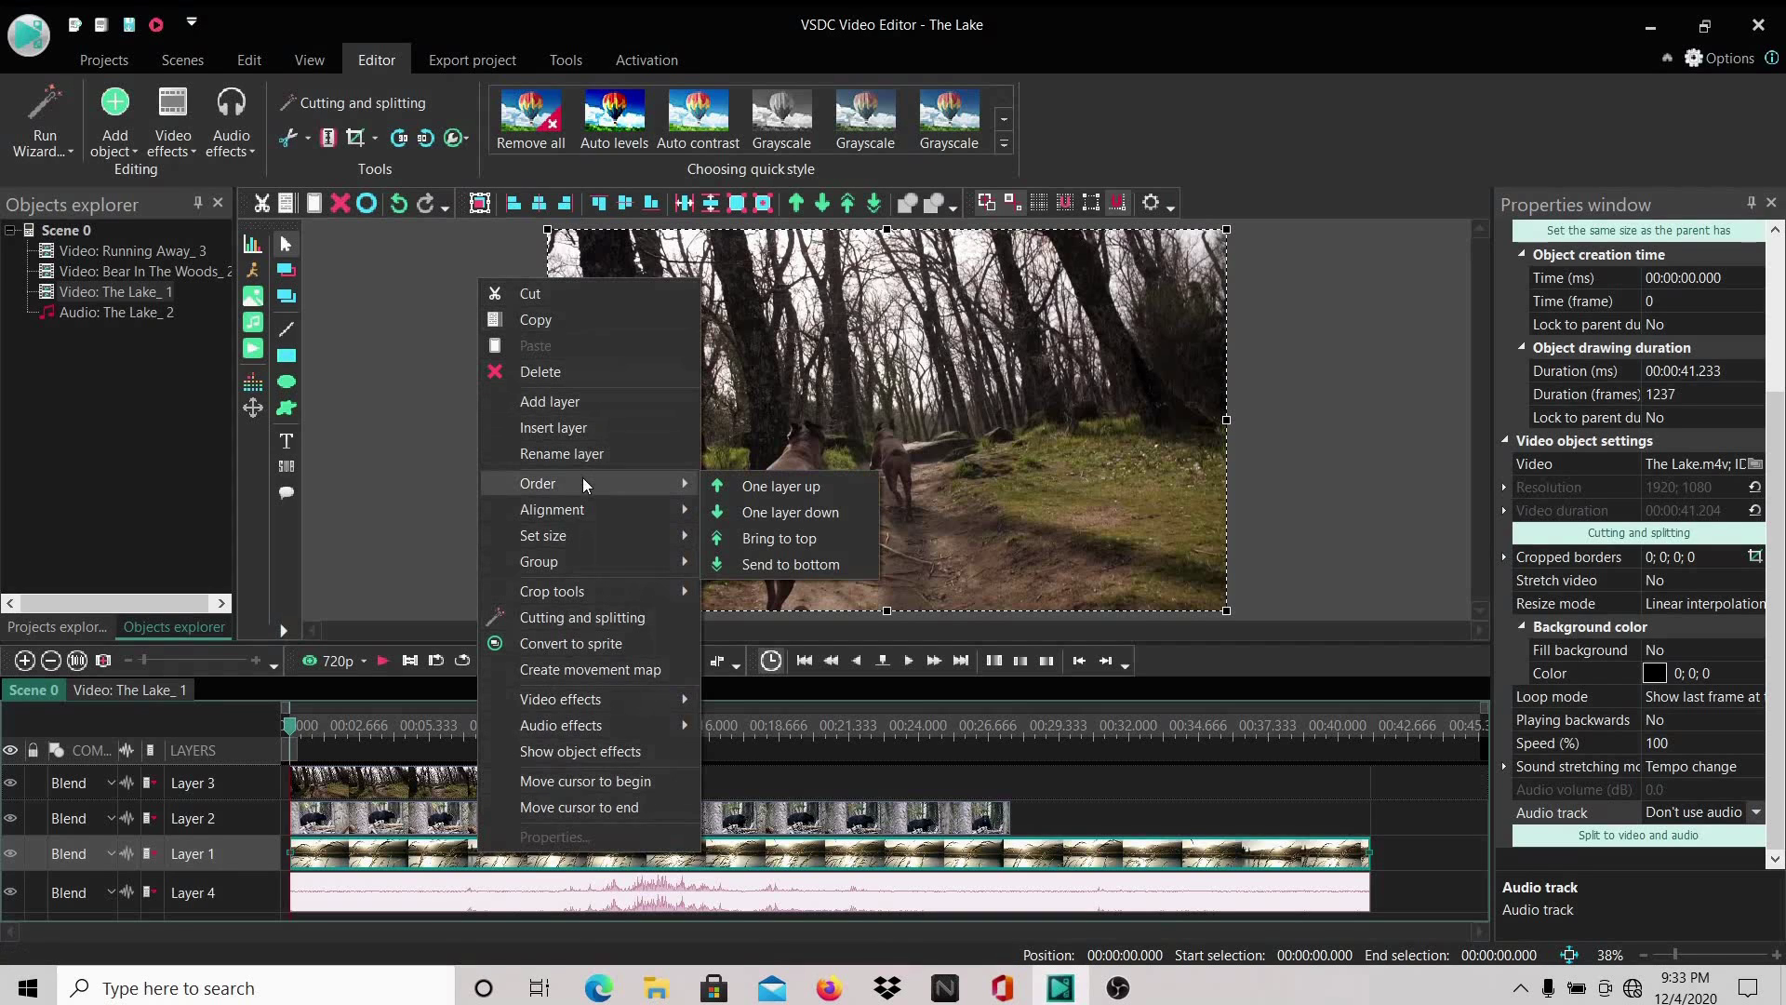
click(795, 542)
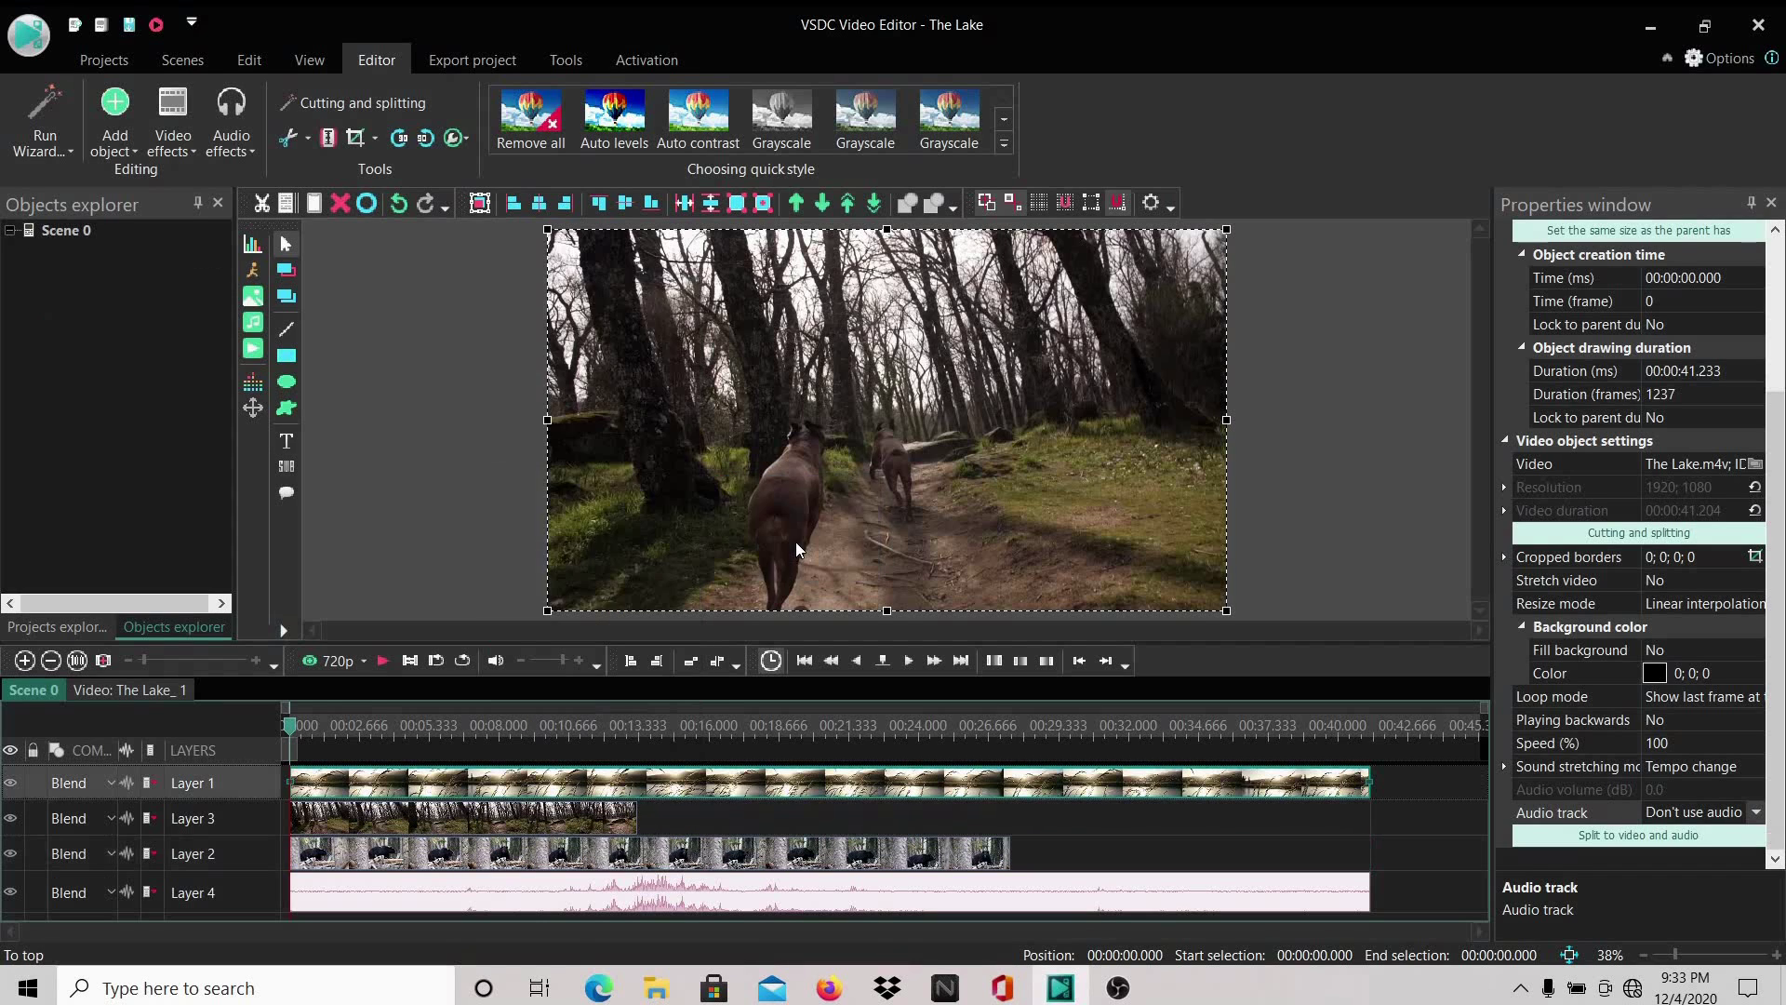
- Move the Running Away video one layer down, below the Bear In The Woods layer
mouse_move(583, 834)
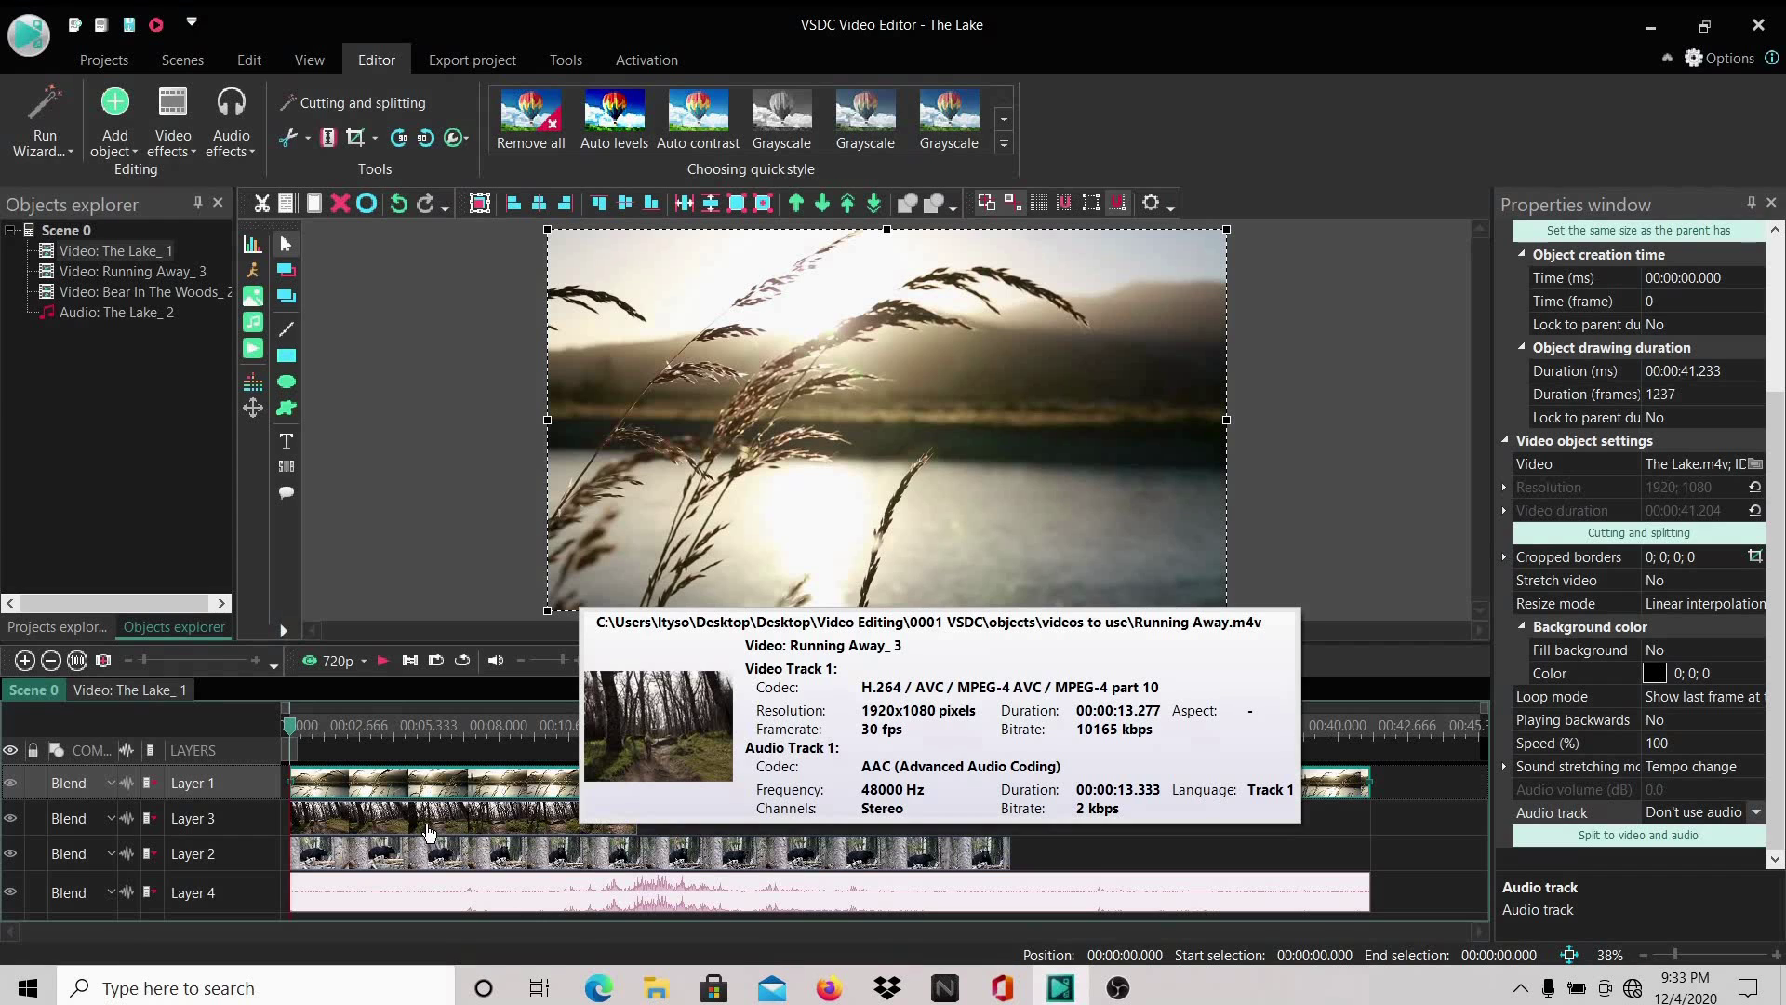
mouse_move(434, 856)
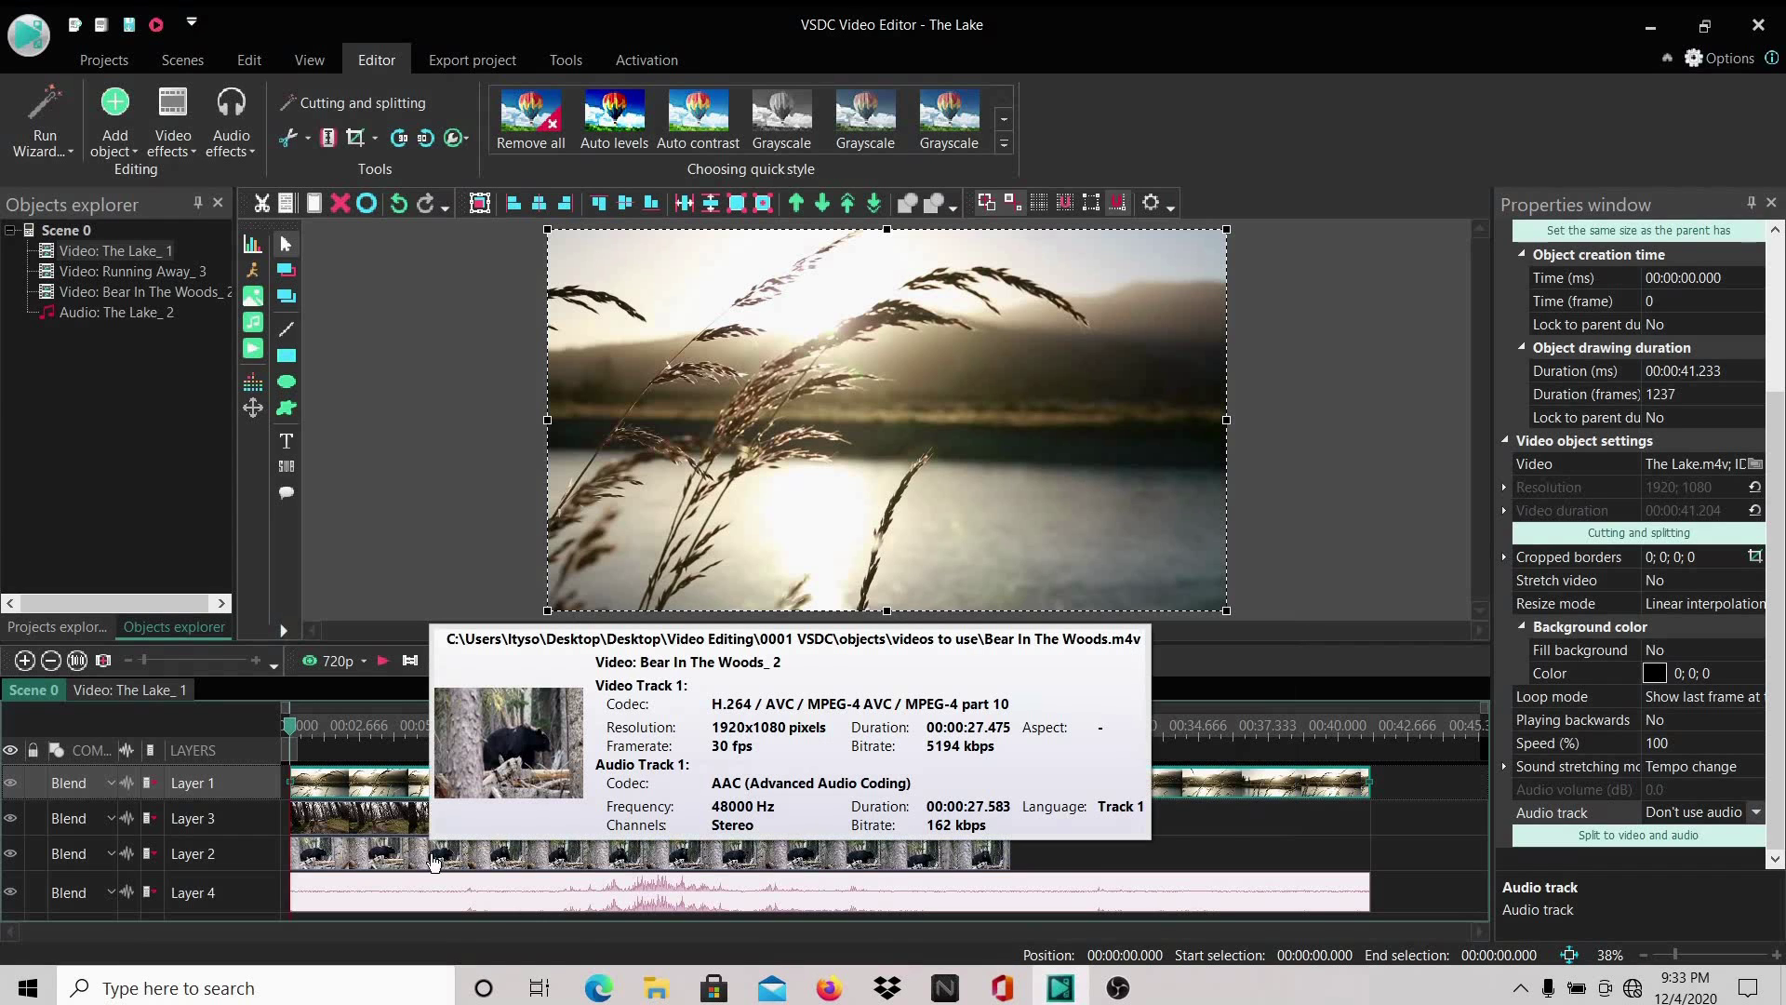
click(346, 822)
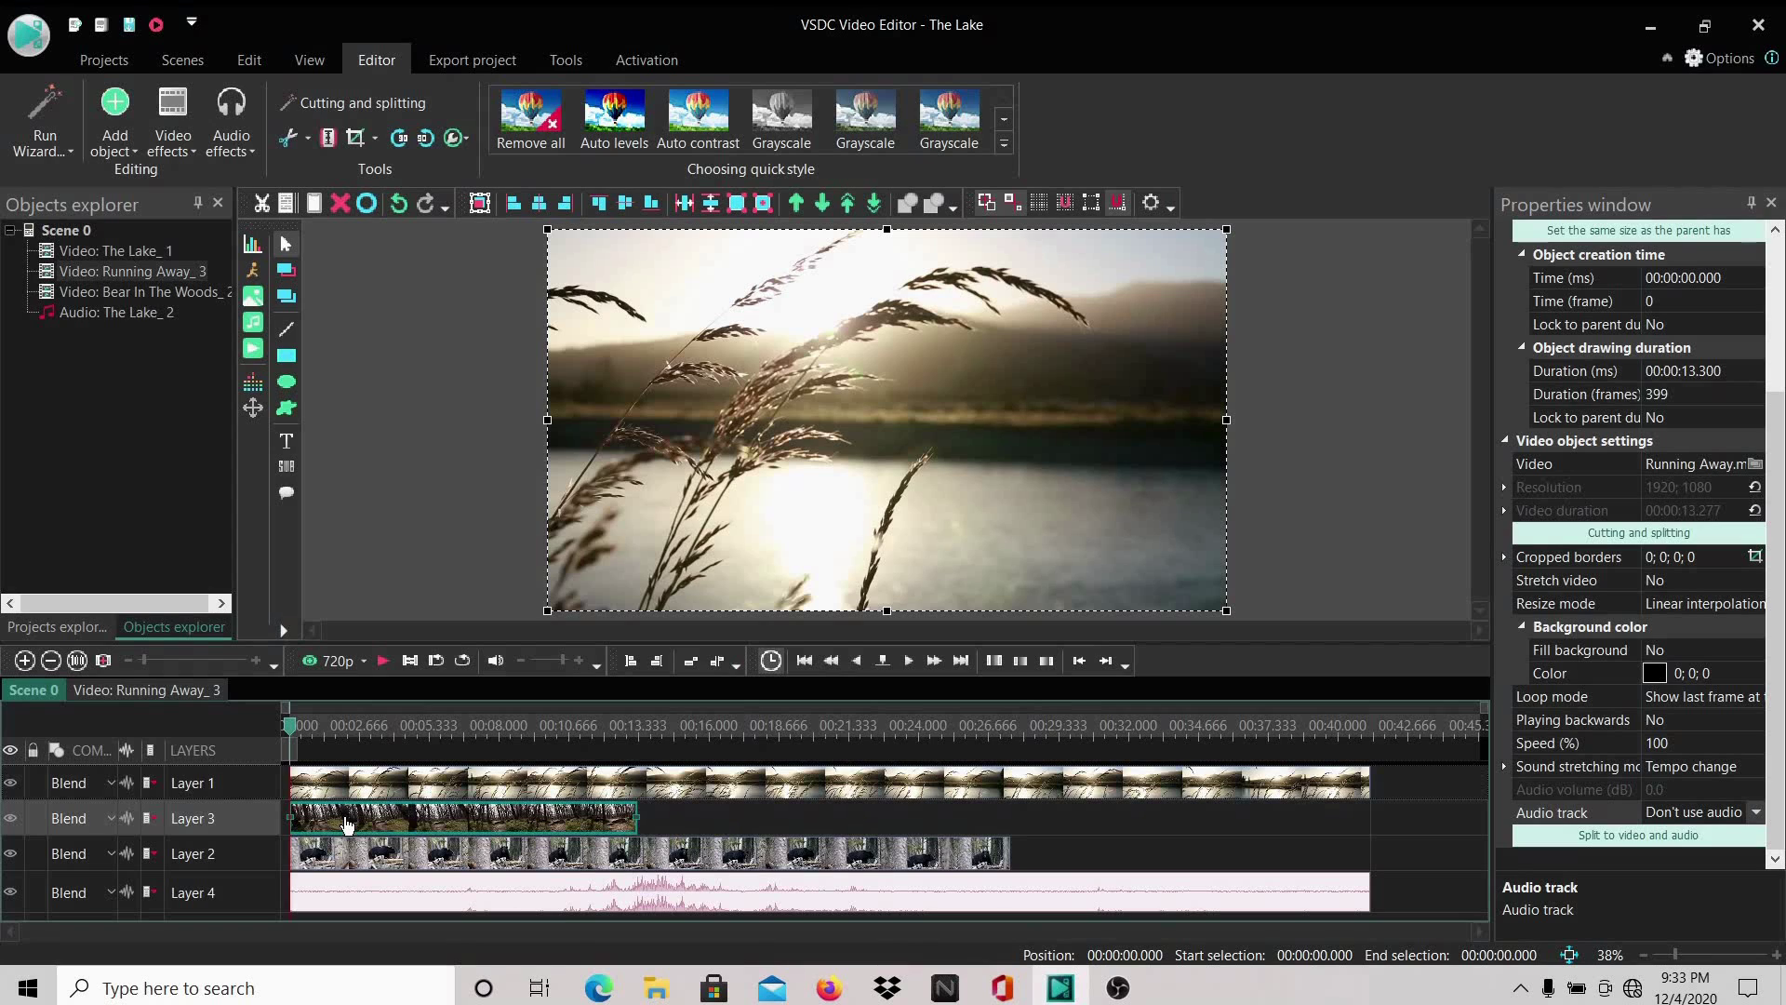
right_click(346, 825)
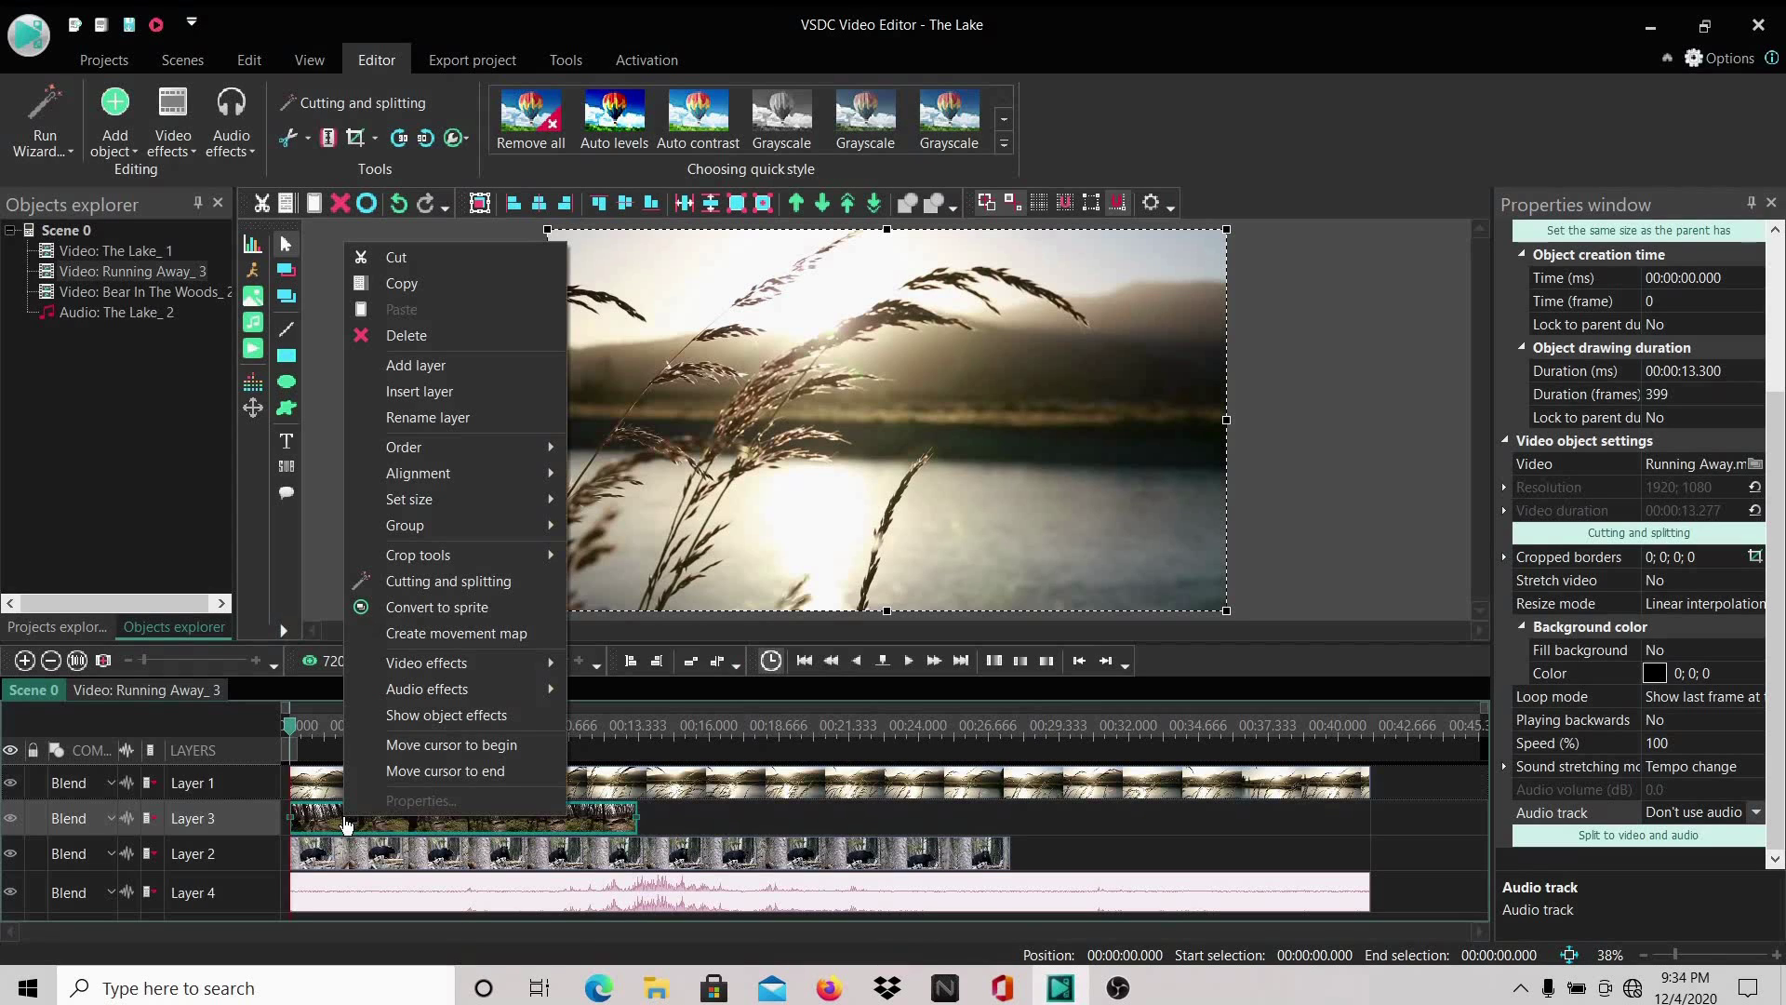
mouse_move(497, 444)
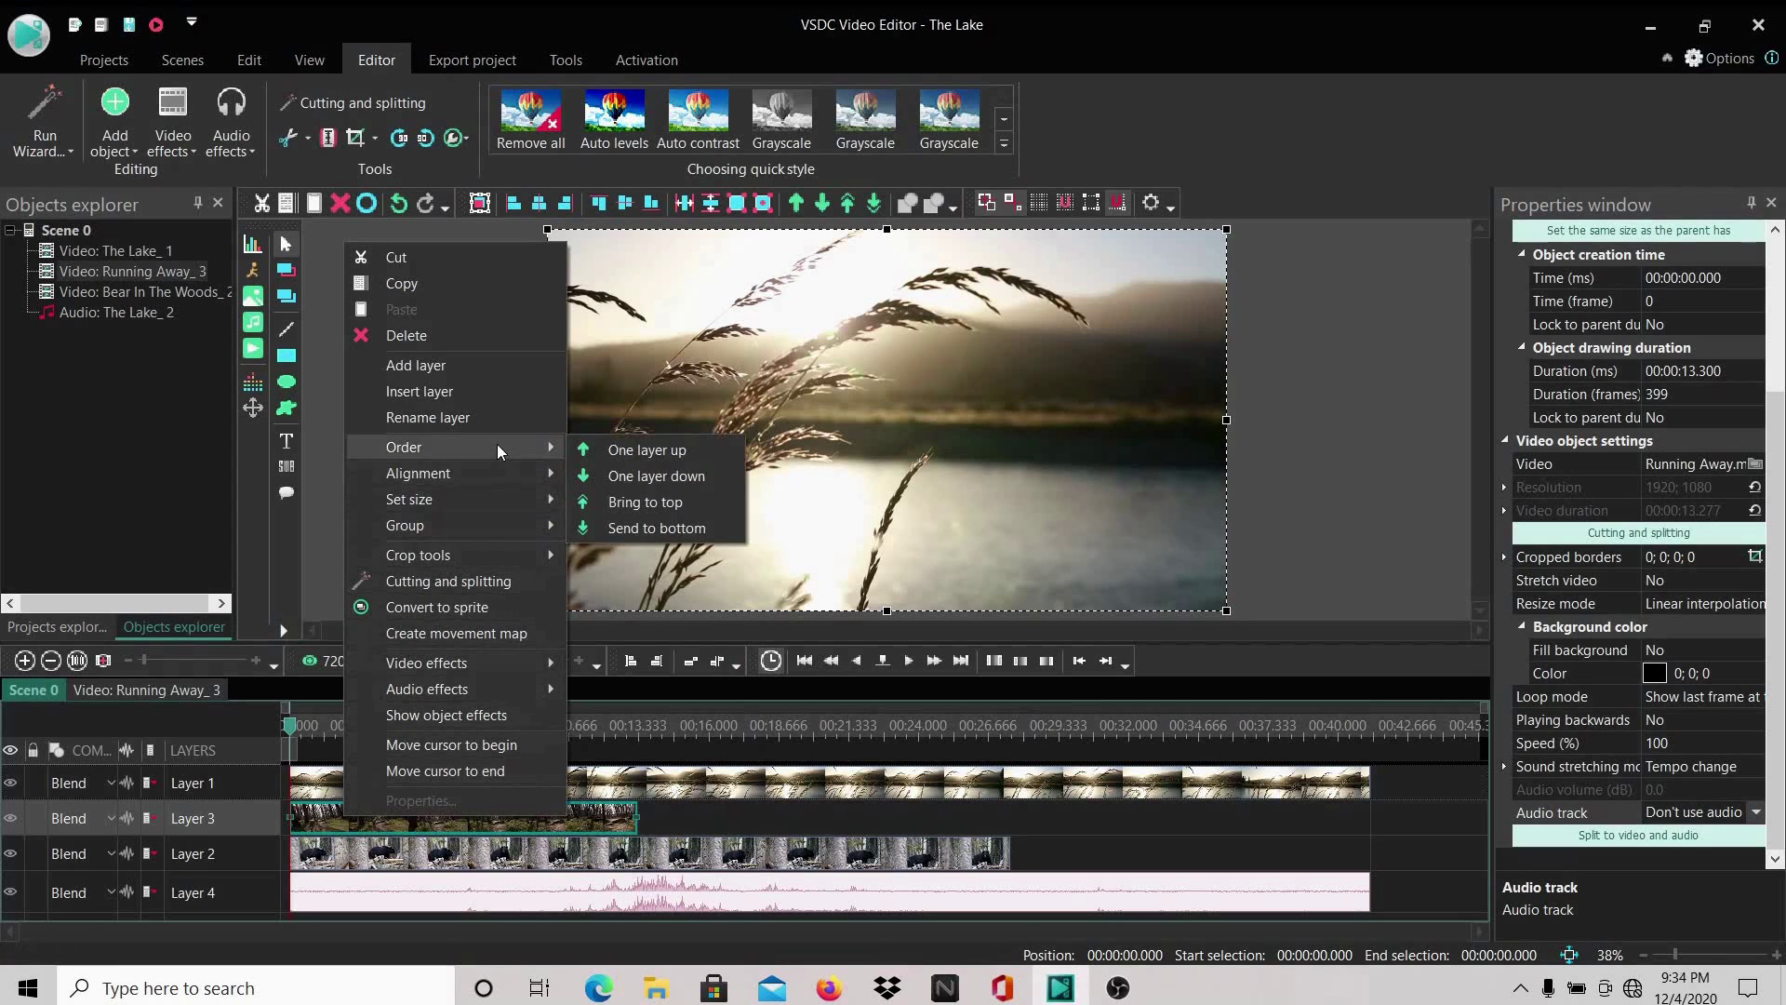
click(638, 477)
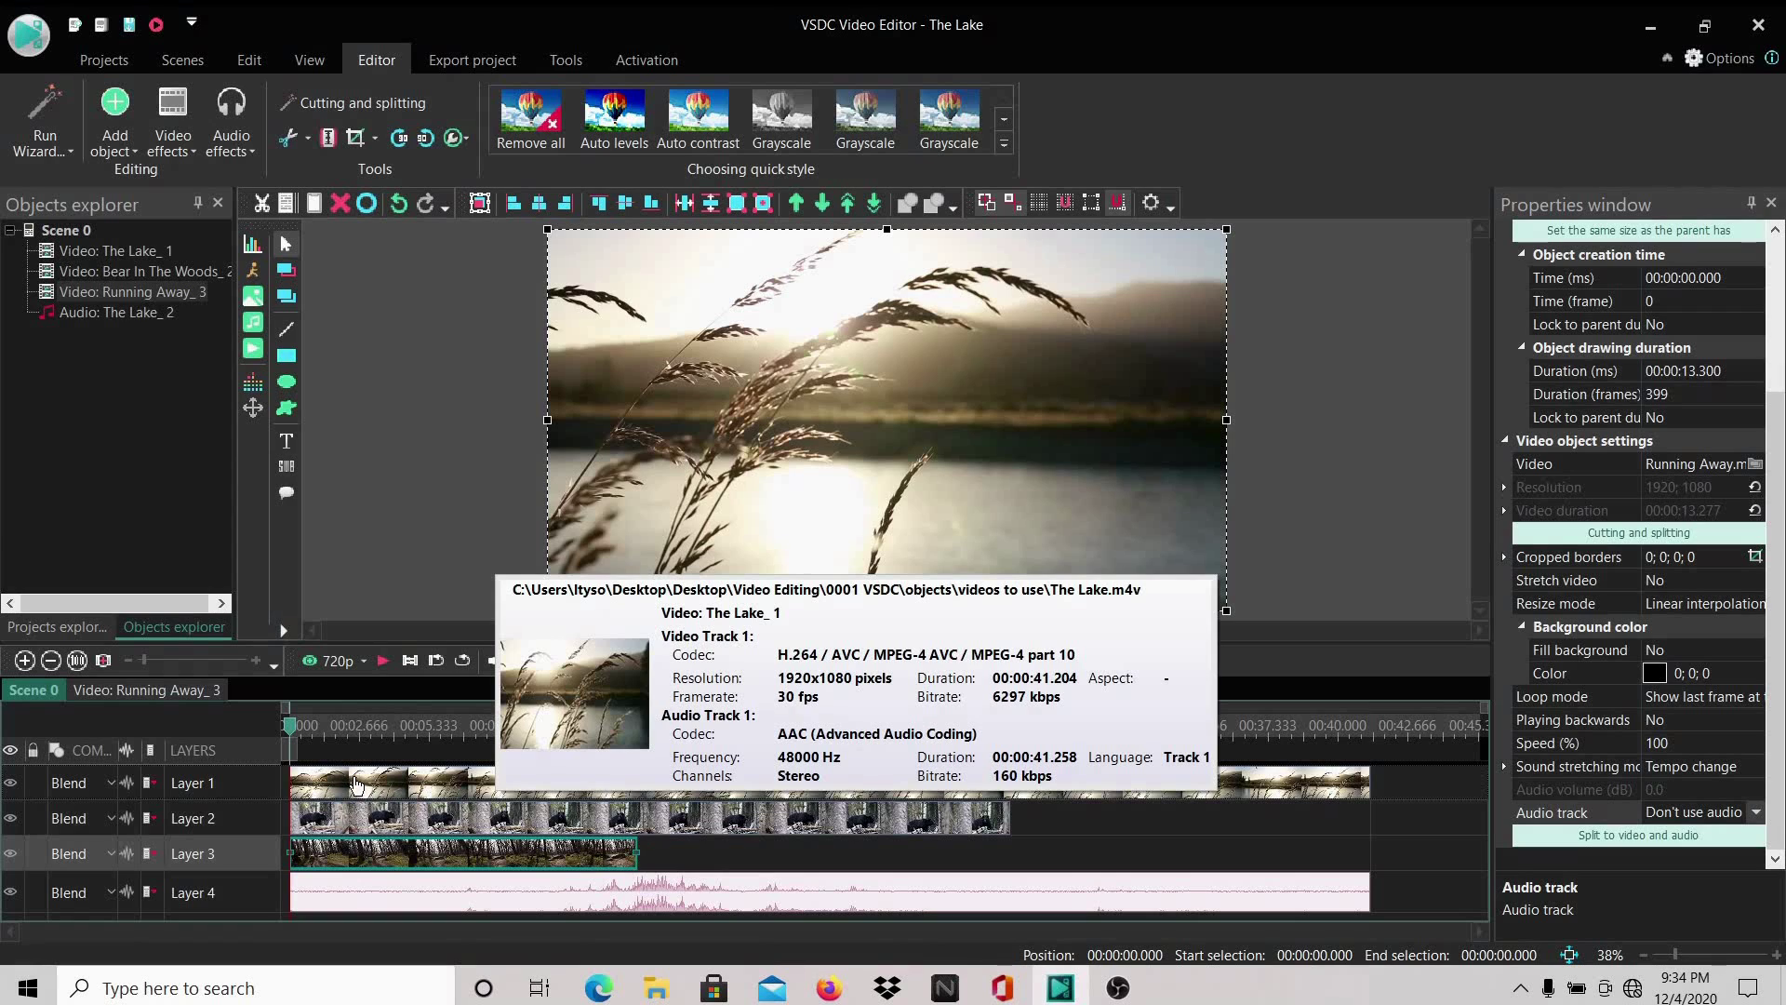
mouse_move(350, 820)
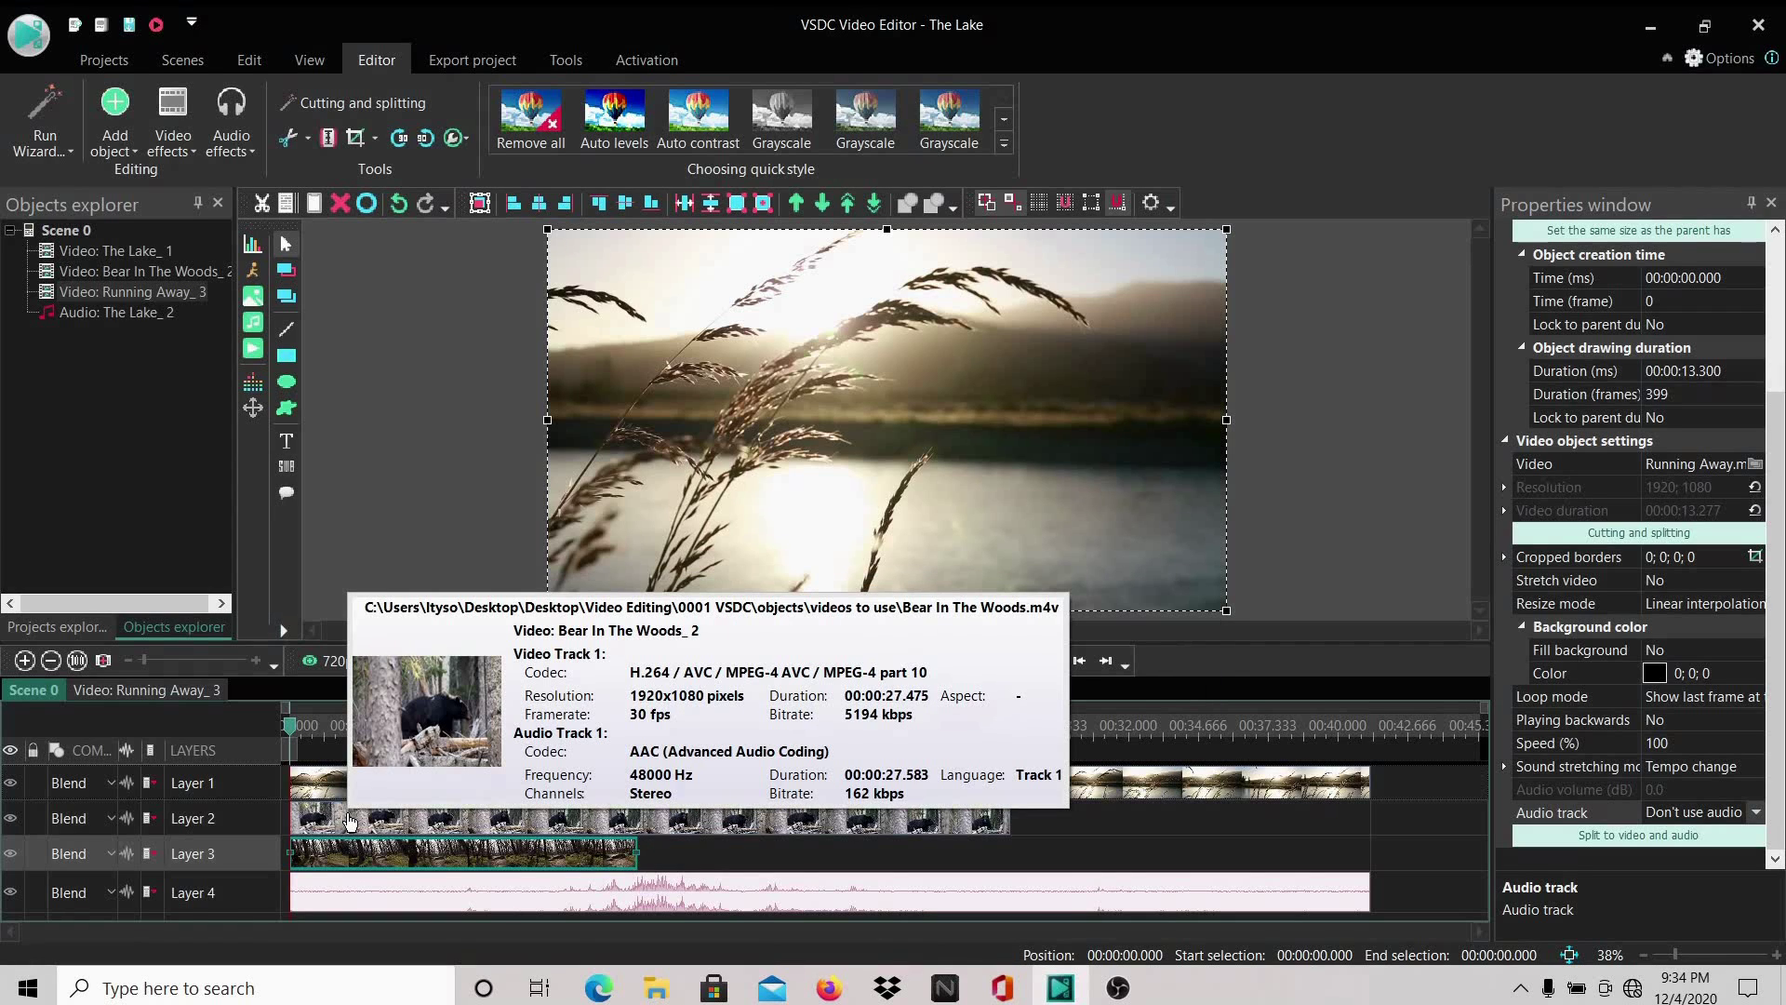
mouse_move(357, 863)
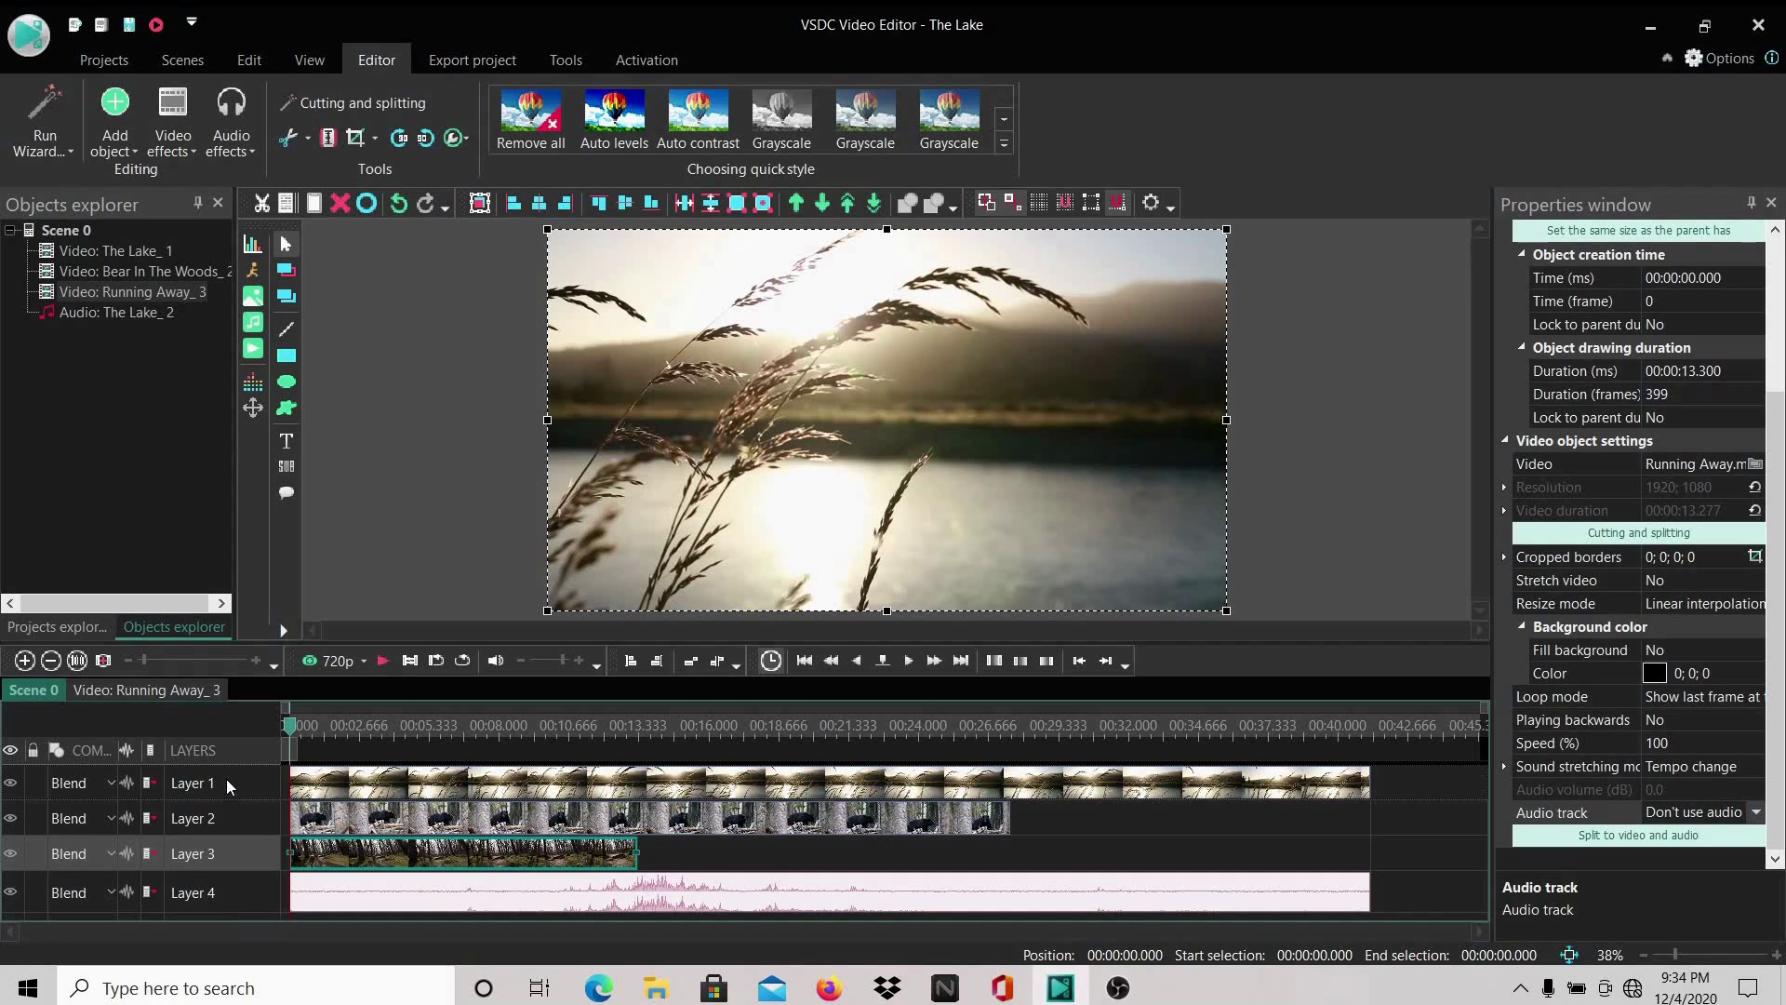
- Rename the layer holding The Lake video, Layer 1, as The Lake
double_click(226, 778)
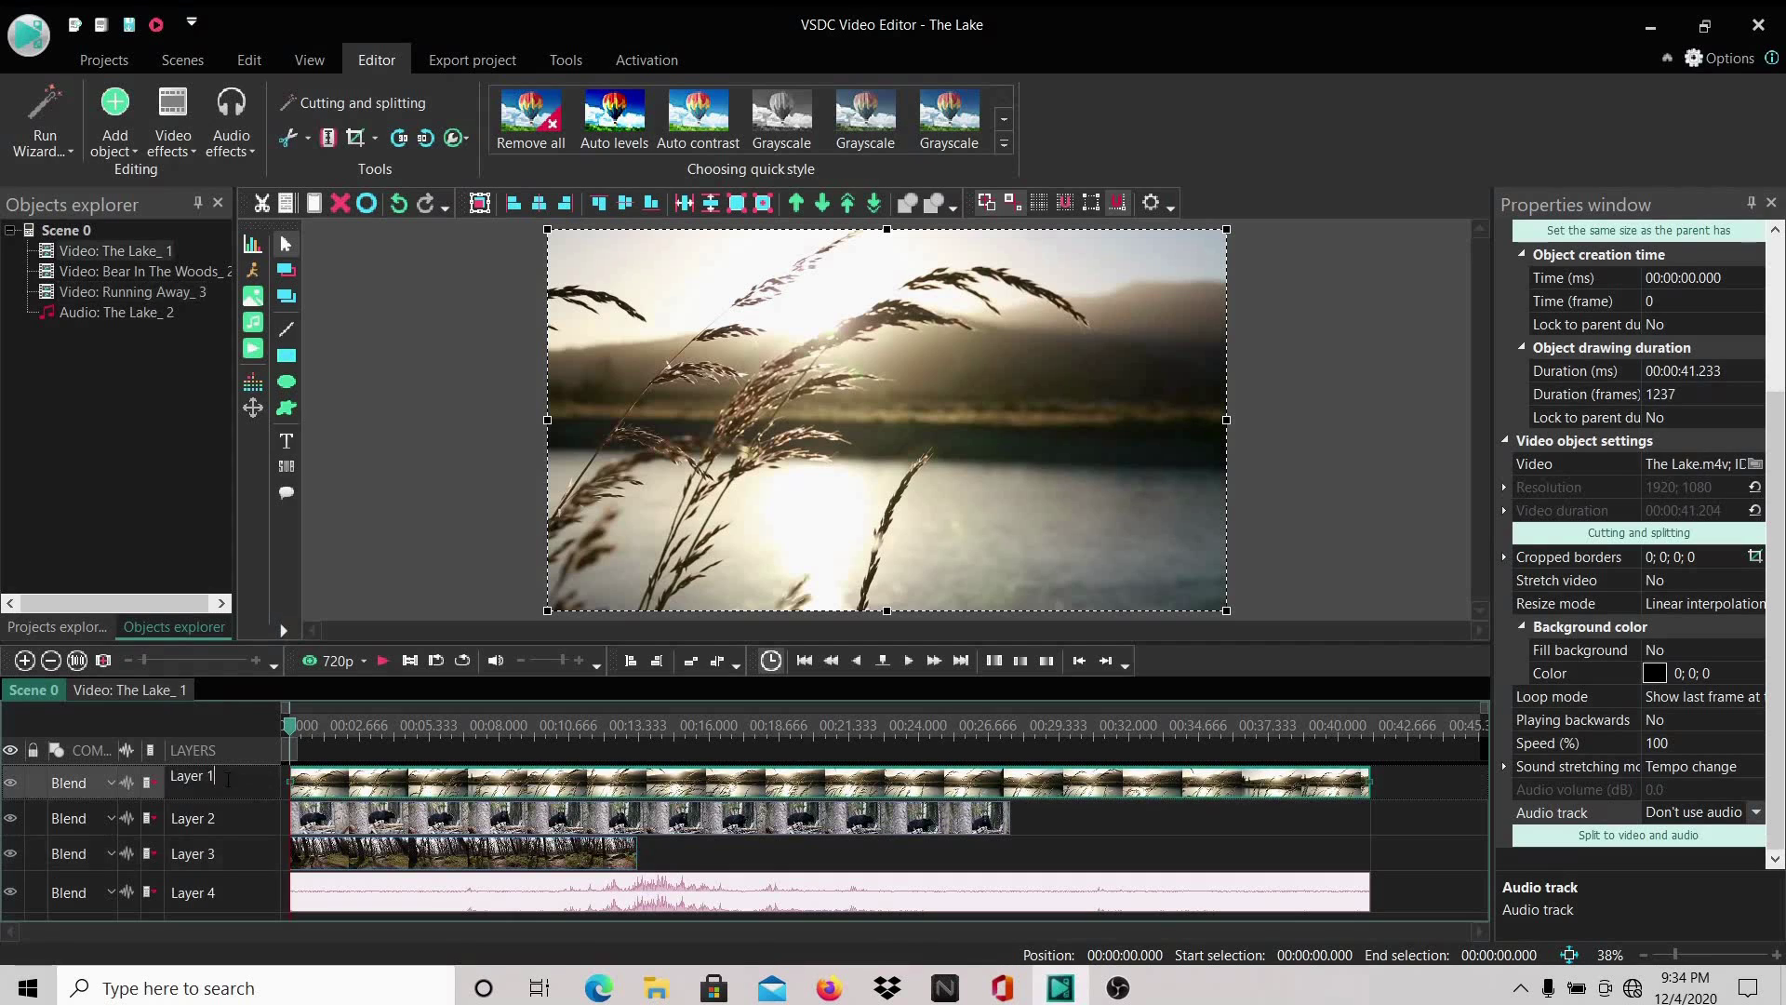
key(BackSpace)
key(BackSpace)
key(BackSpace)
key(BackSpace)
key(BackSpace)
key(BackSpace)
text(The Lake)
- Rename the layer holding the Bear In The Woods video, Layer 2, as Bear
double_click(219, 817)
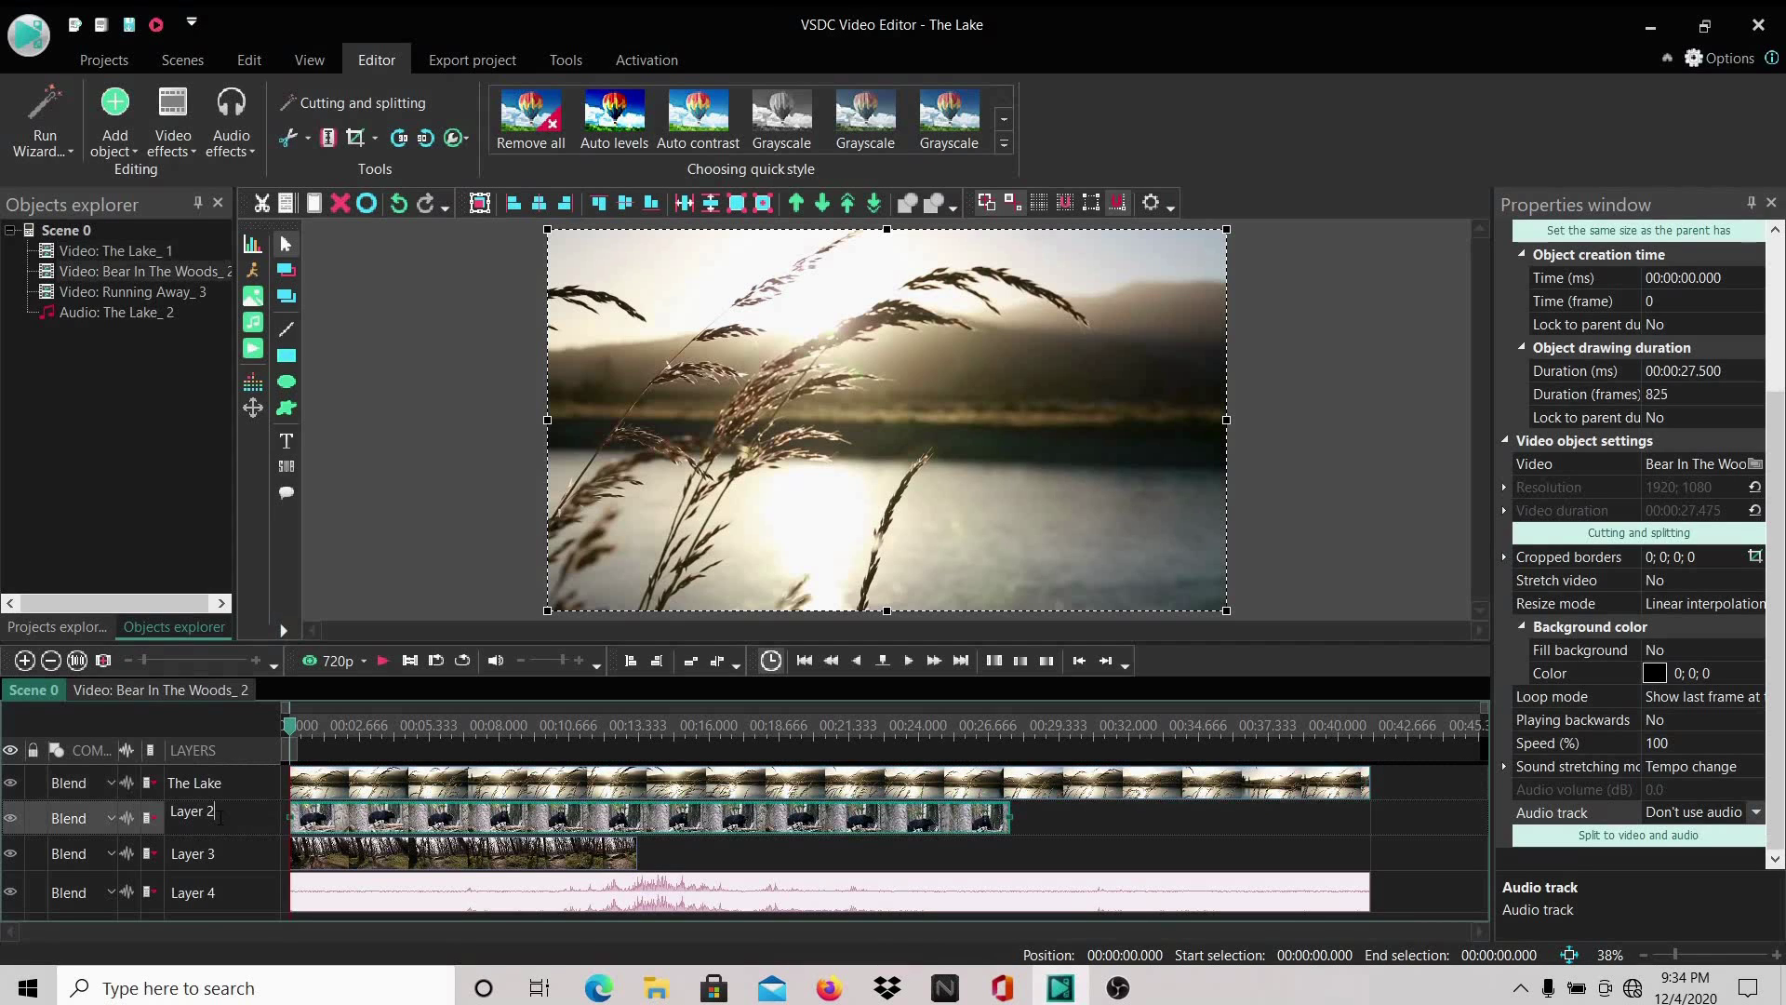
key(BackSpace)
key(BackSpace)
key(BackSpace)
key(BackSpace)
key(BackSpace)
key(BackSpace)
key(BackSpace)
text(Bear)
- Rename the layer holding the Running Away video, Layer 3, as Running away
click(228, 851)
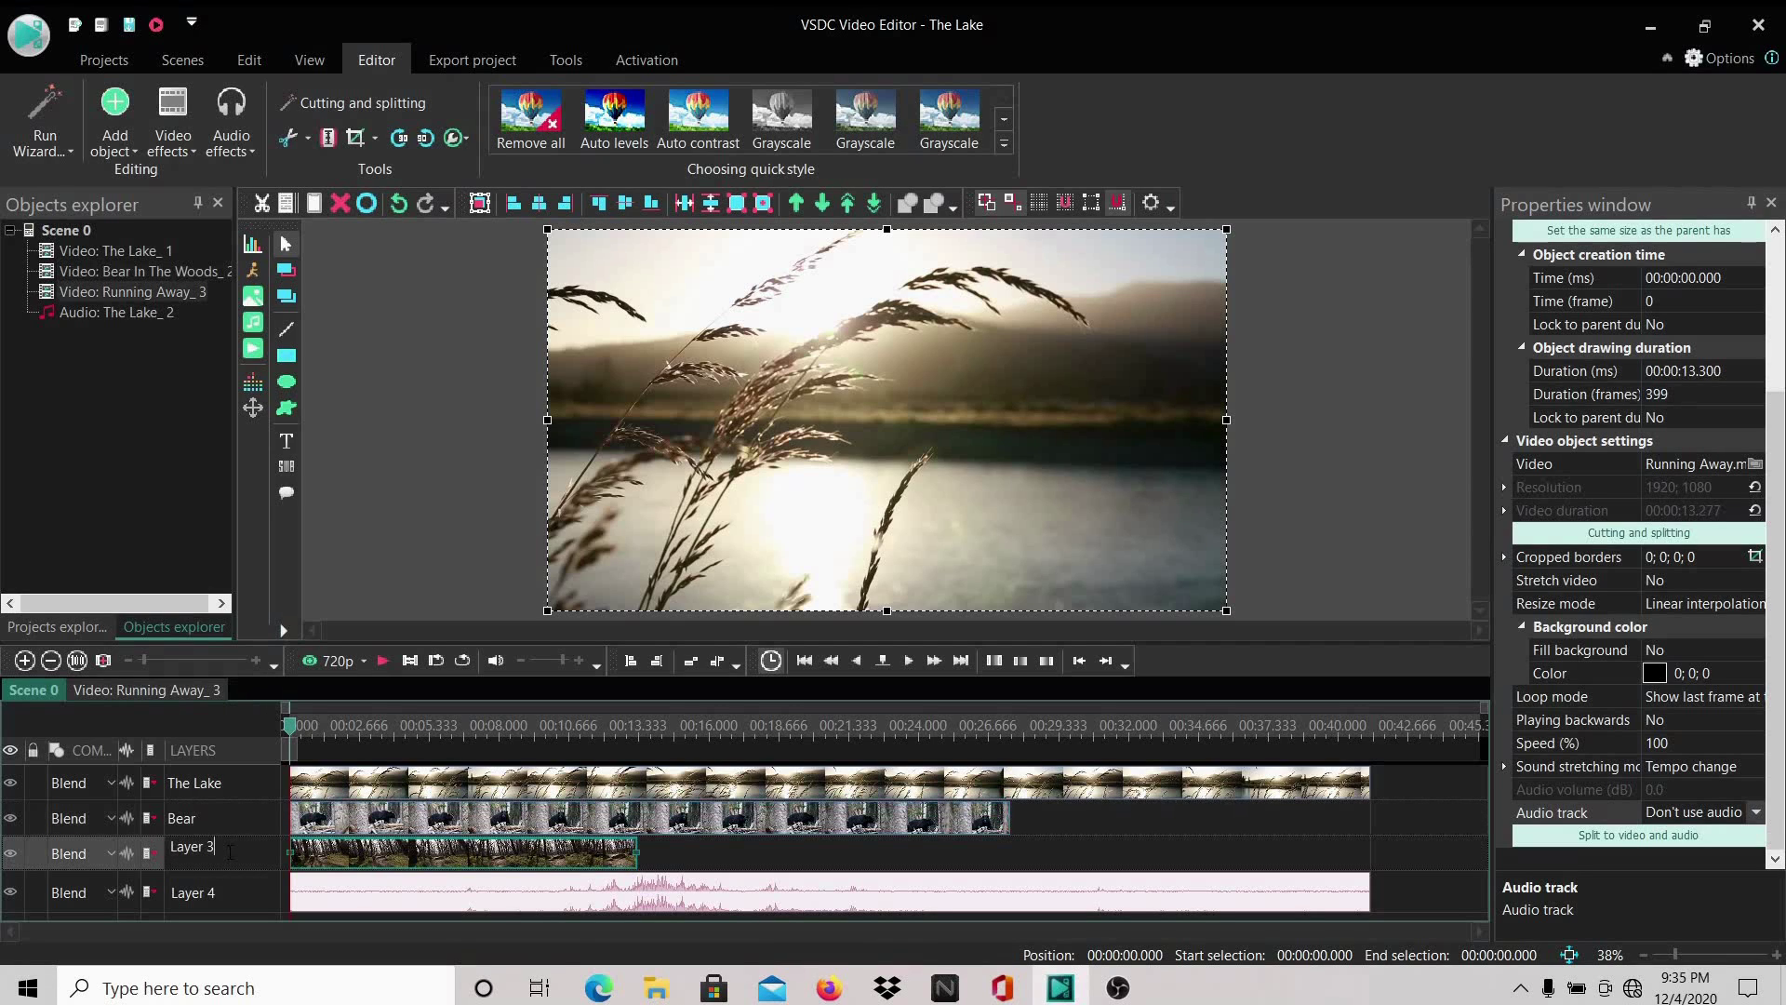
key(BackSpace)
key(BackSpace)
key(BackSpace)
key(BackSpace)
key(BackSpace)
key(BackSpace)
key(BackSpace)
text(Running away)
- Rename the layer holding The Lake's separated sound, Layer 4, as Audio
double_click(225, 890)
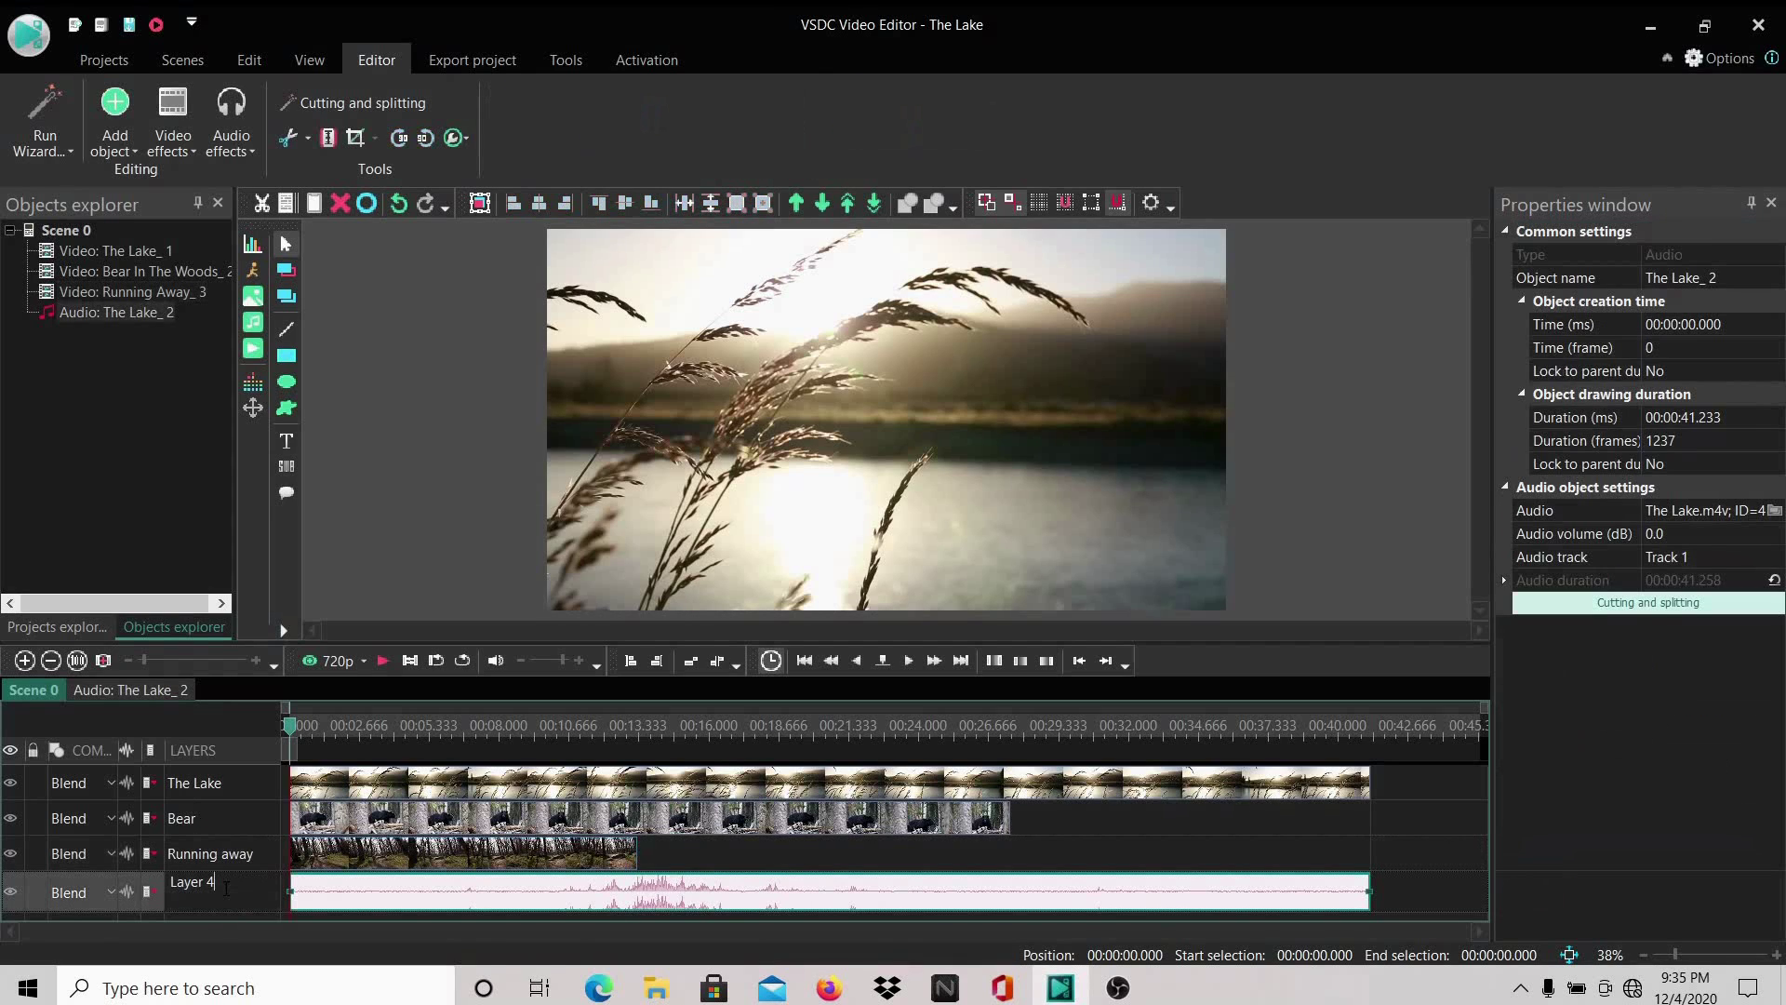
key(BackSpace)
key(BackSpace)
key(BackSpace)
key(BackSpace)
key(BackSpace)
key(BackSpace)
key(BackSpace)
text(Audio)
click(1463, 848)
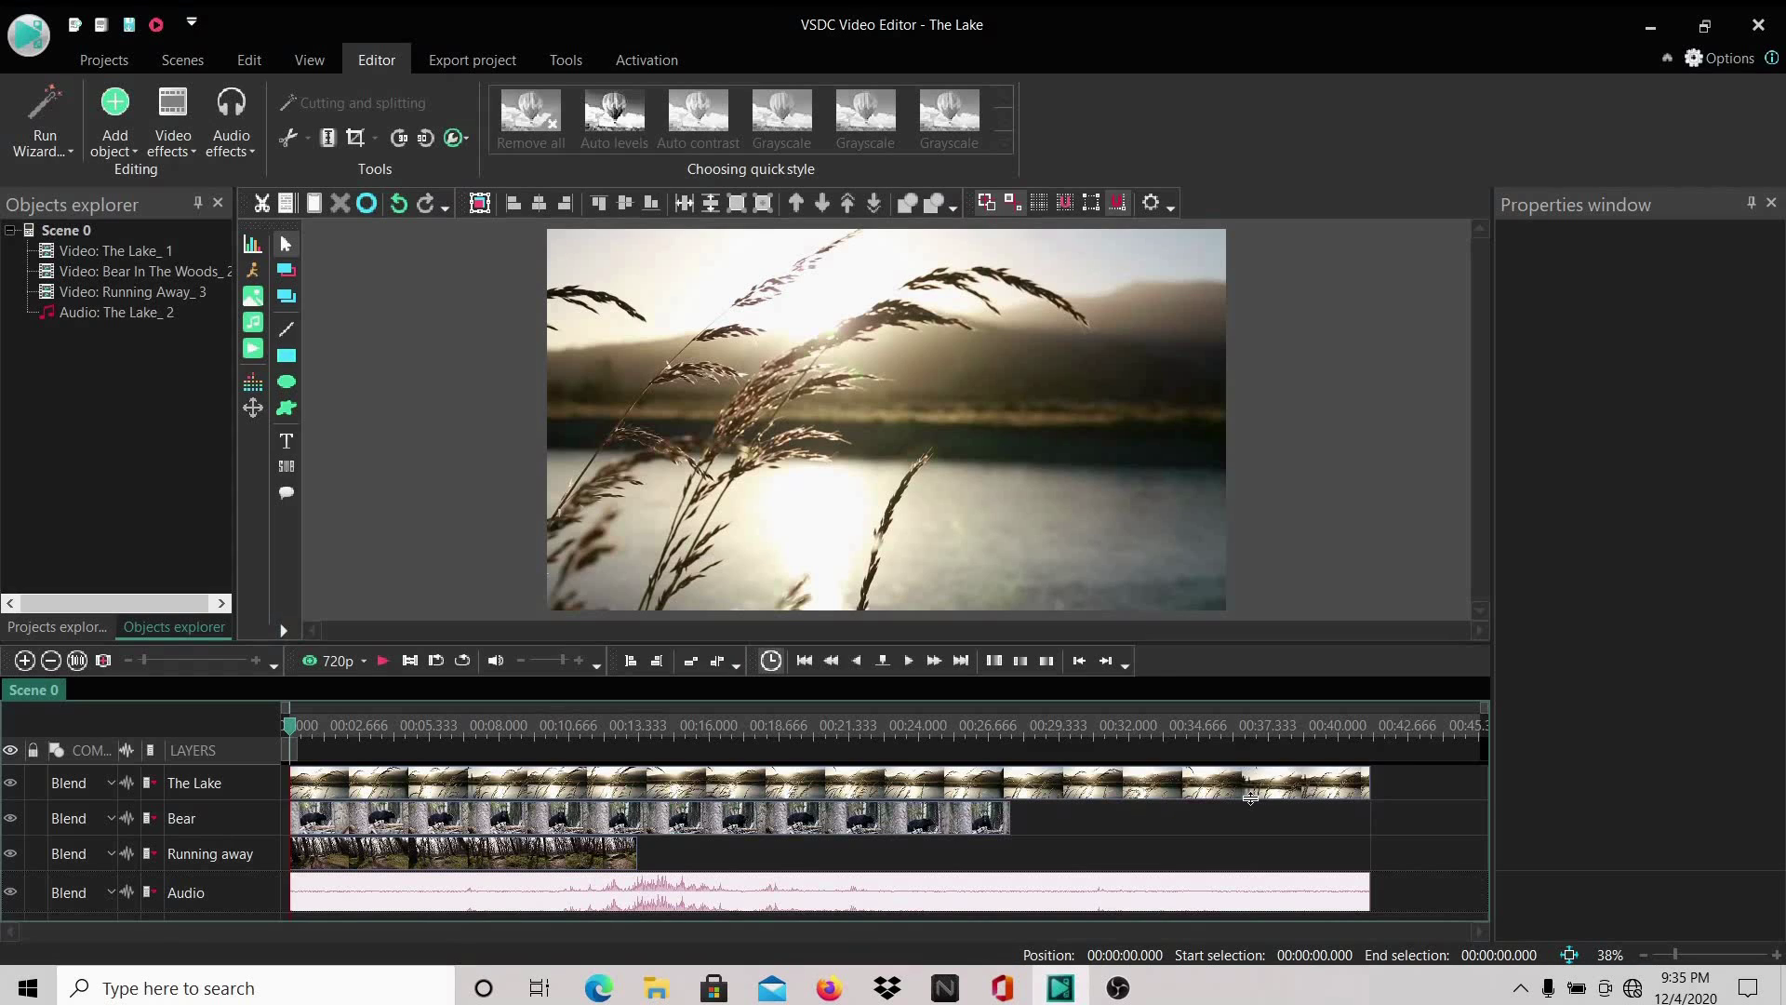
- Split The Lake, Bear and Running away video clips together at 00:00:06.666, leaving the audio layer out of the selection
mouse_move(1250, 797)
mouse_move(1370, 780)
mouse_down()
mouse_move(401, 763)
mouse_move(1424, 810)
mouse_move(1356, 806)
mouse_move(1369, 782)
mouse_up()
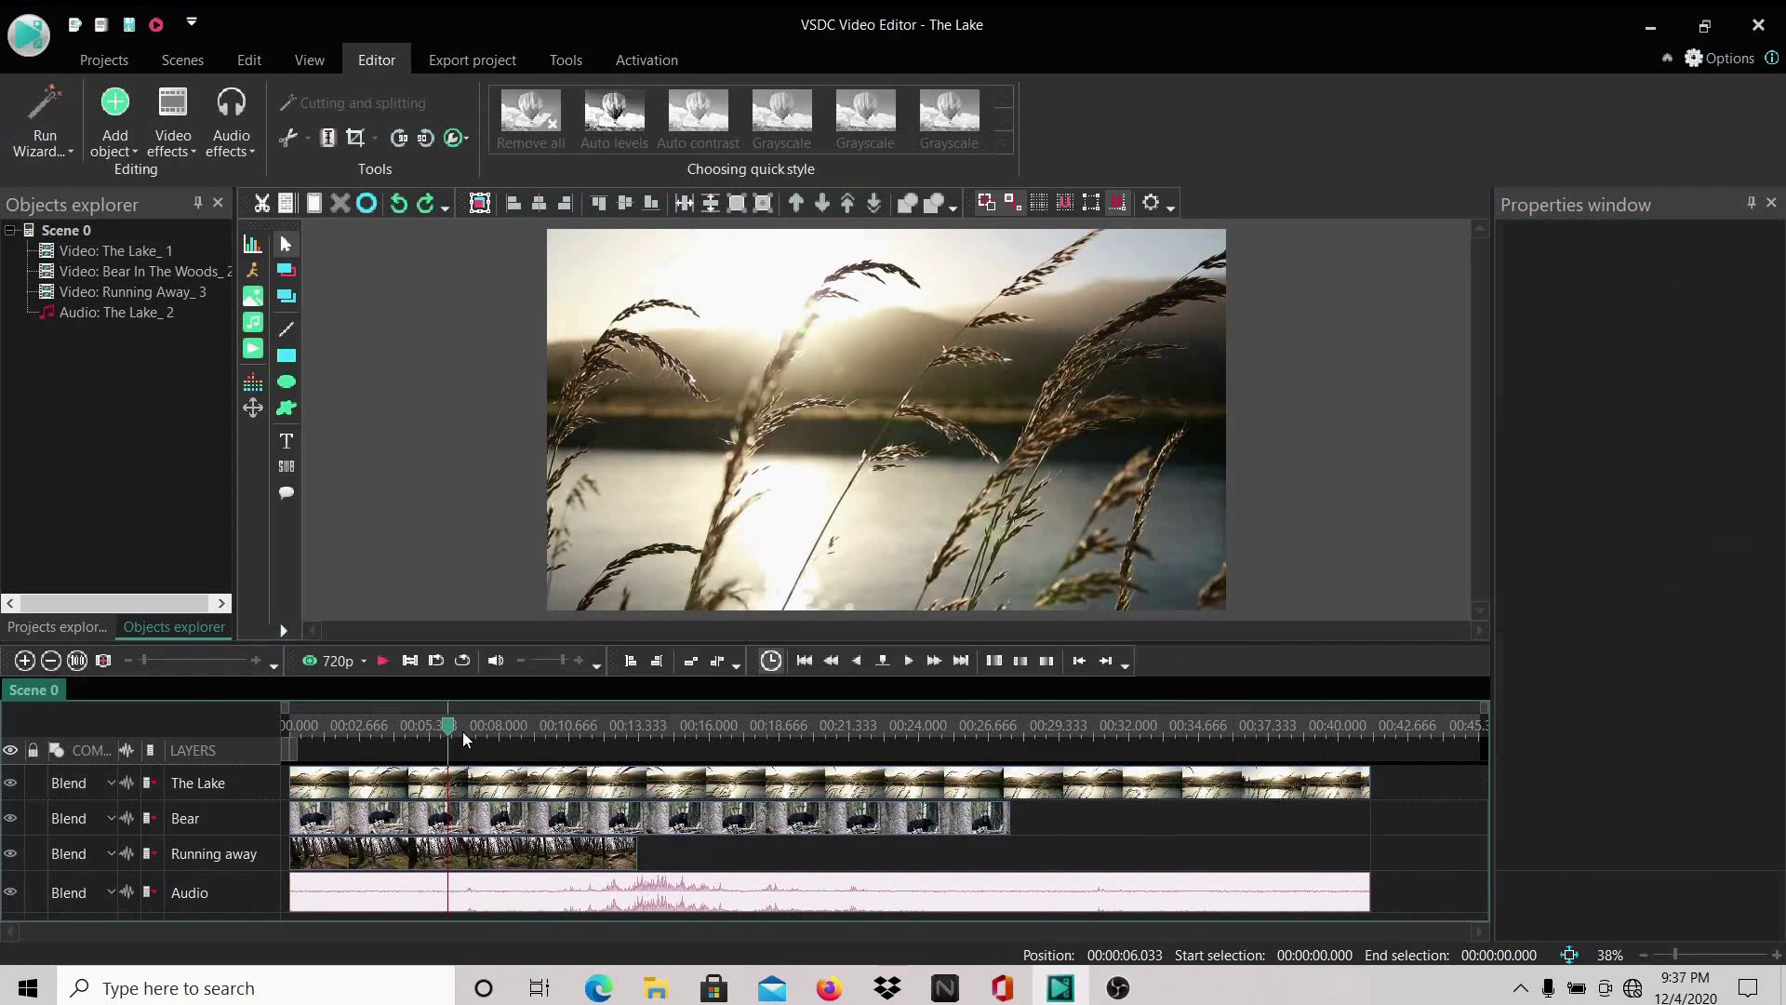
key(space)
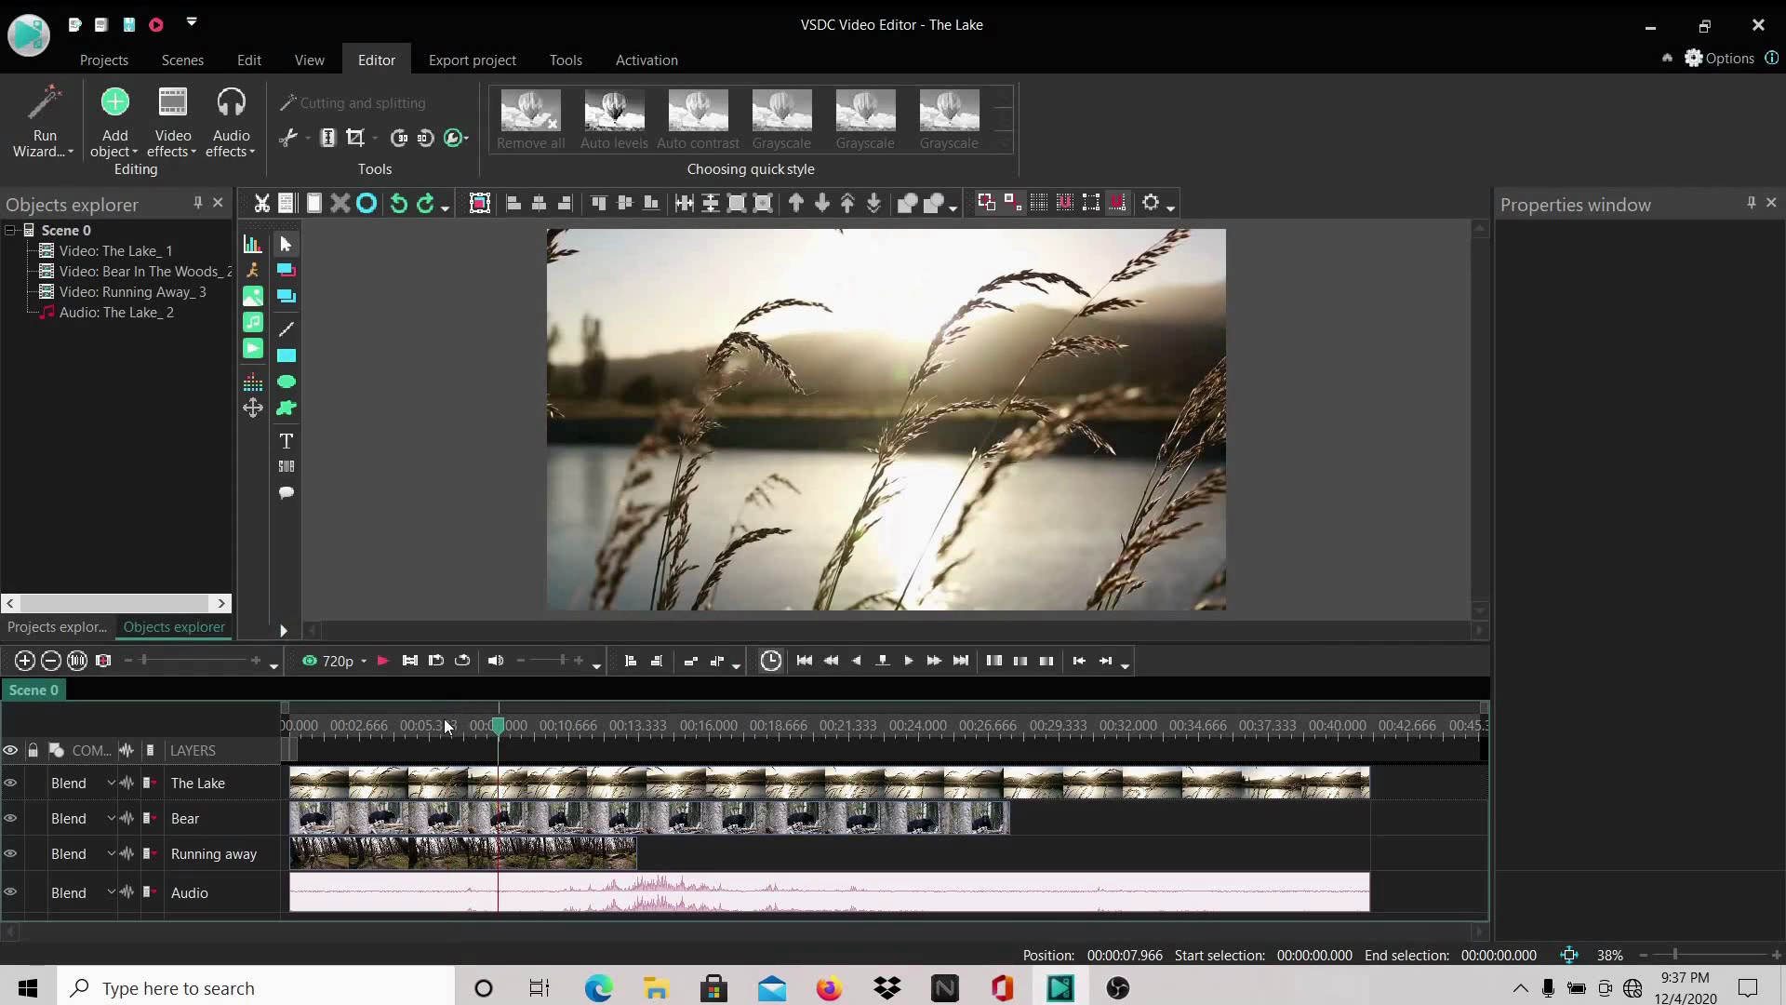
click(467, 736)
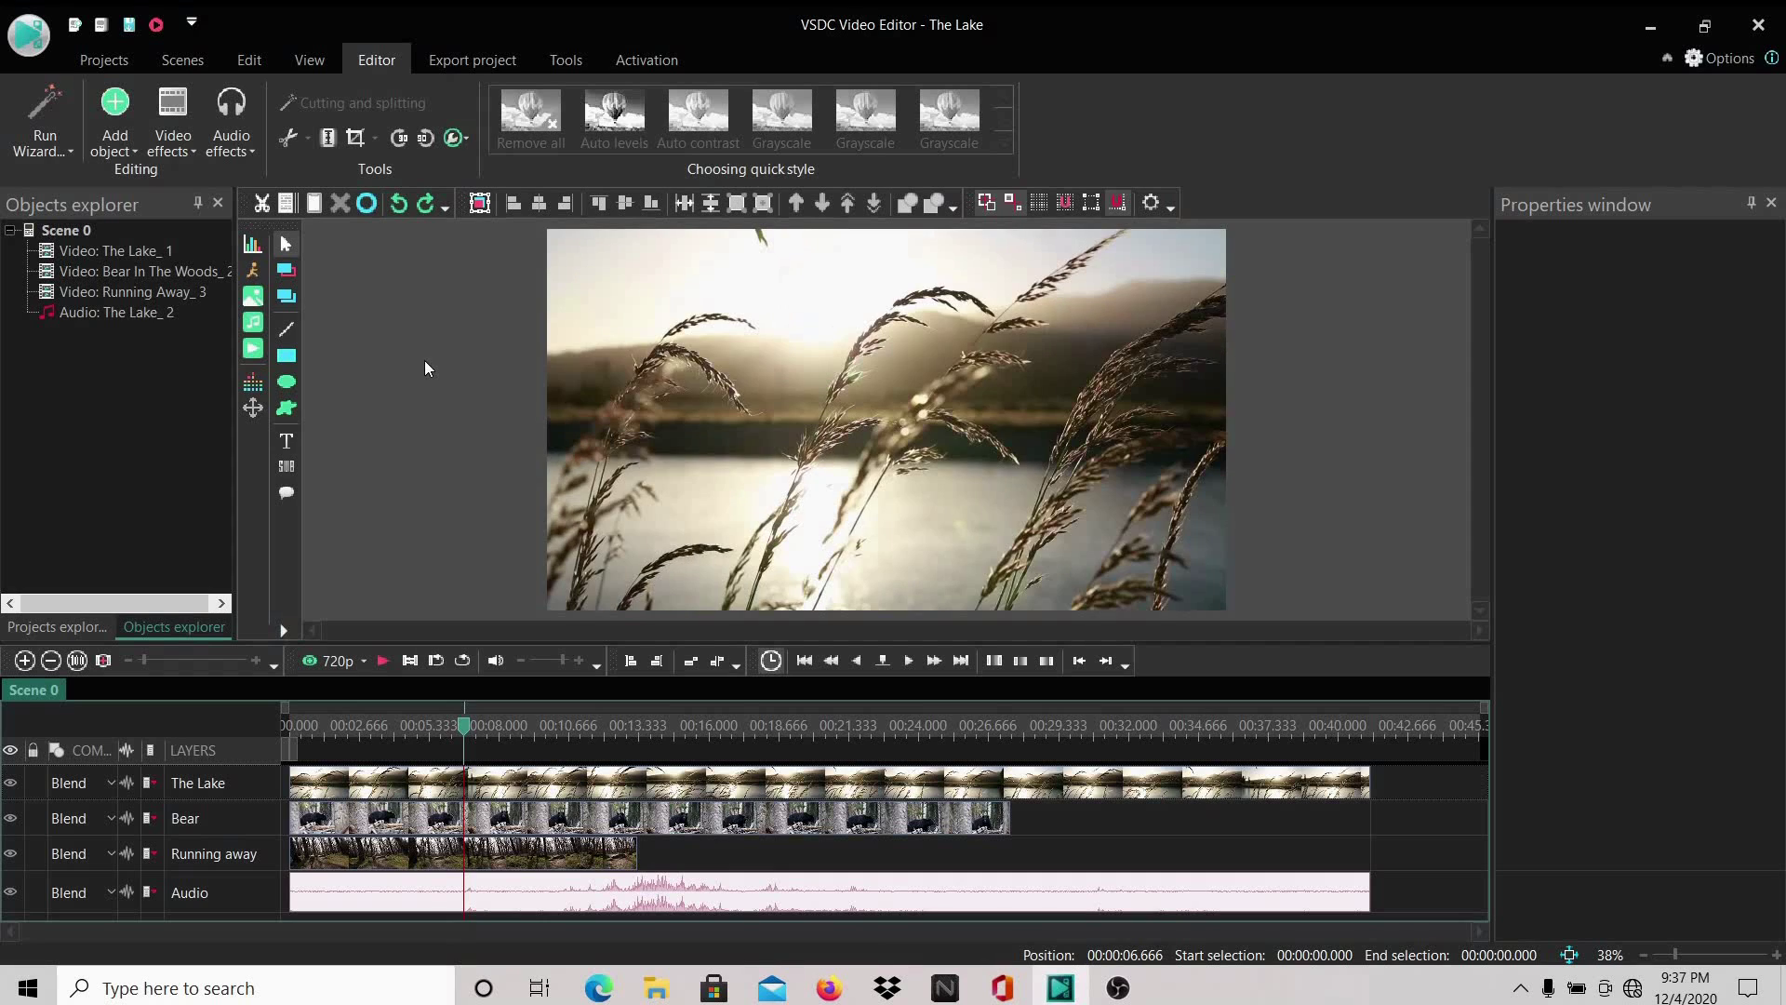
mouse_move(572, 790)
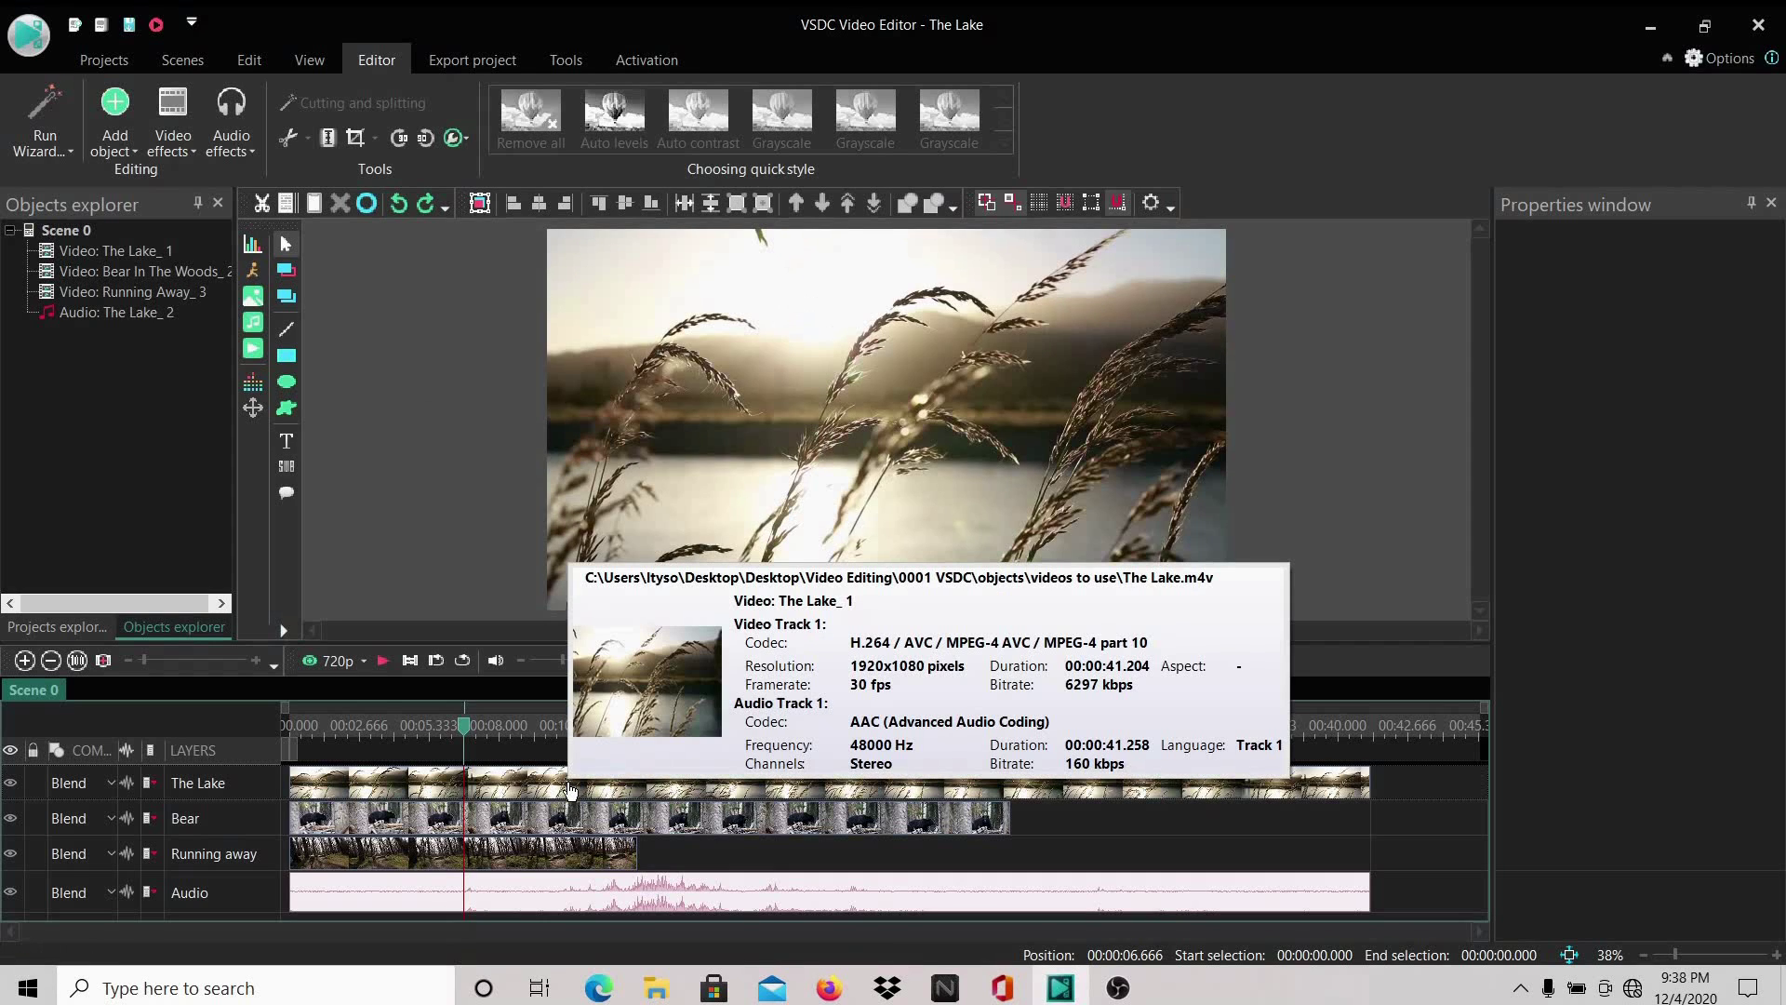
click(530, 789)
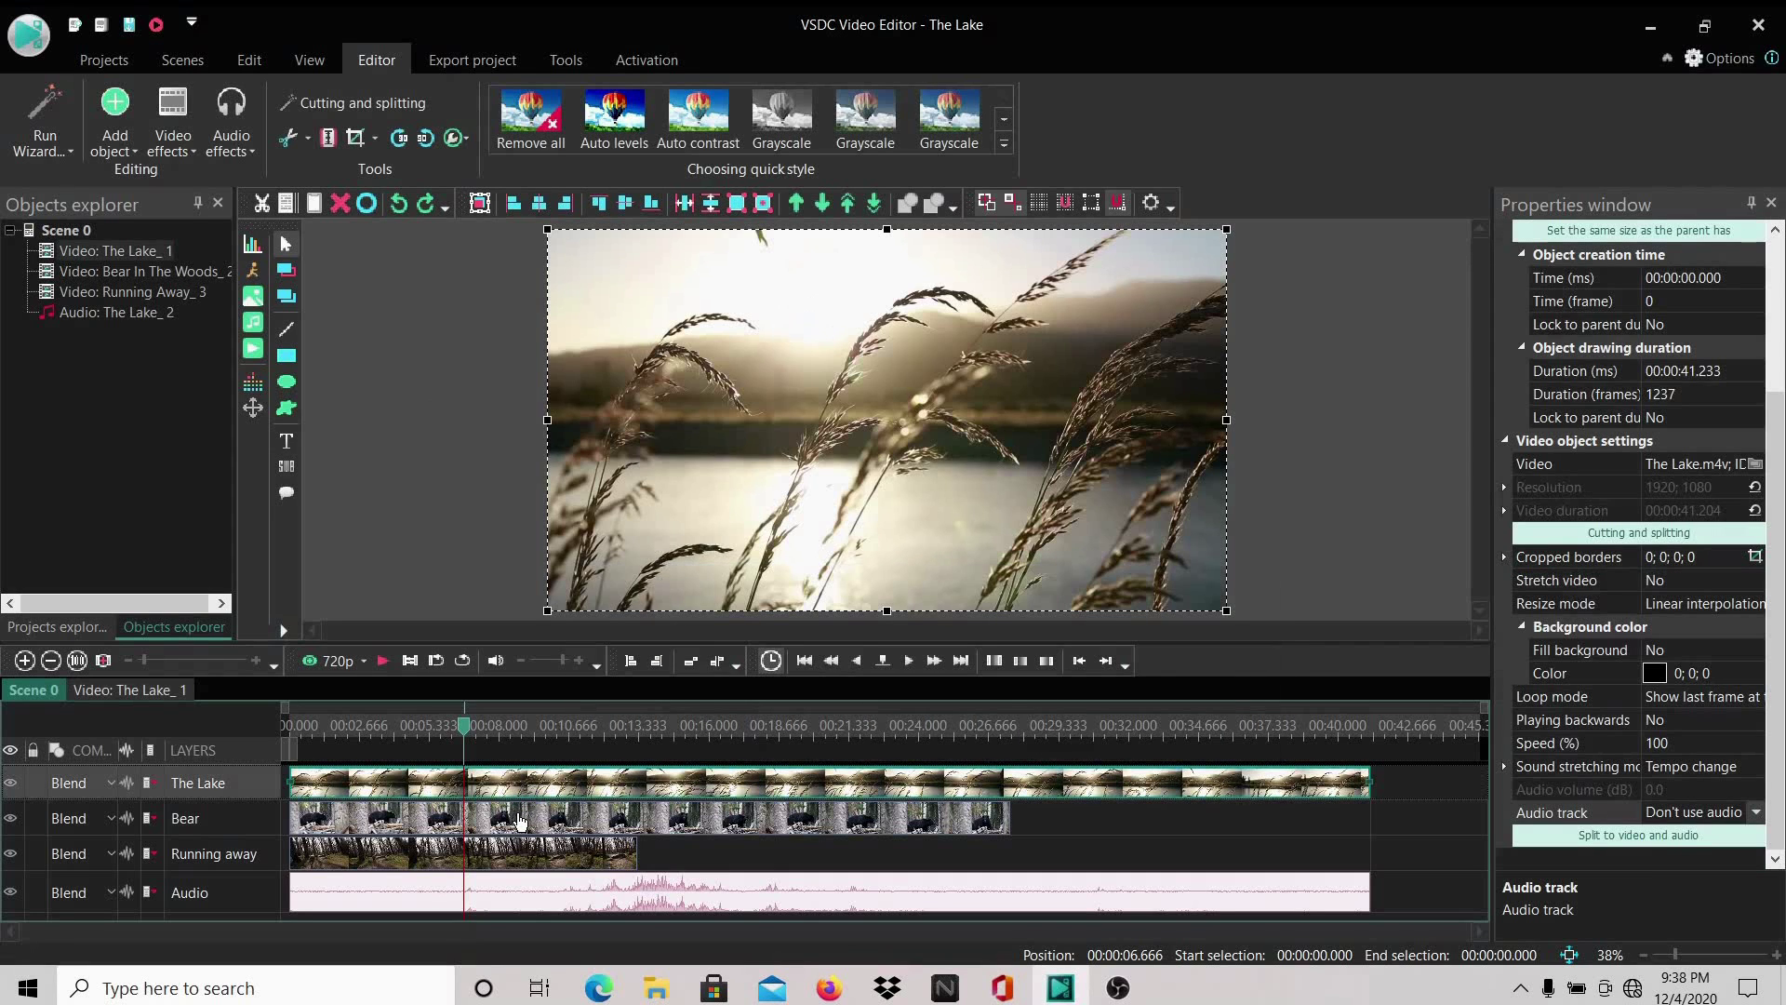
ctrl+click(519, 820)
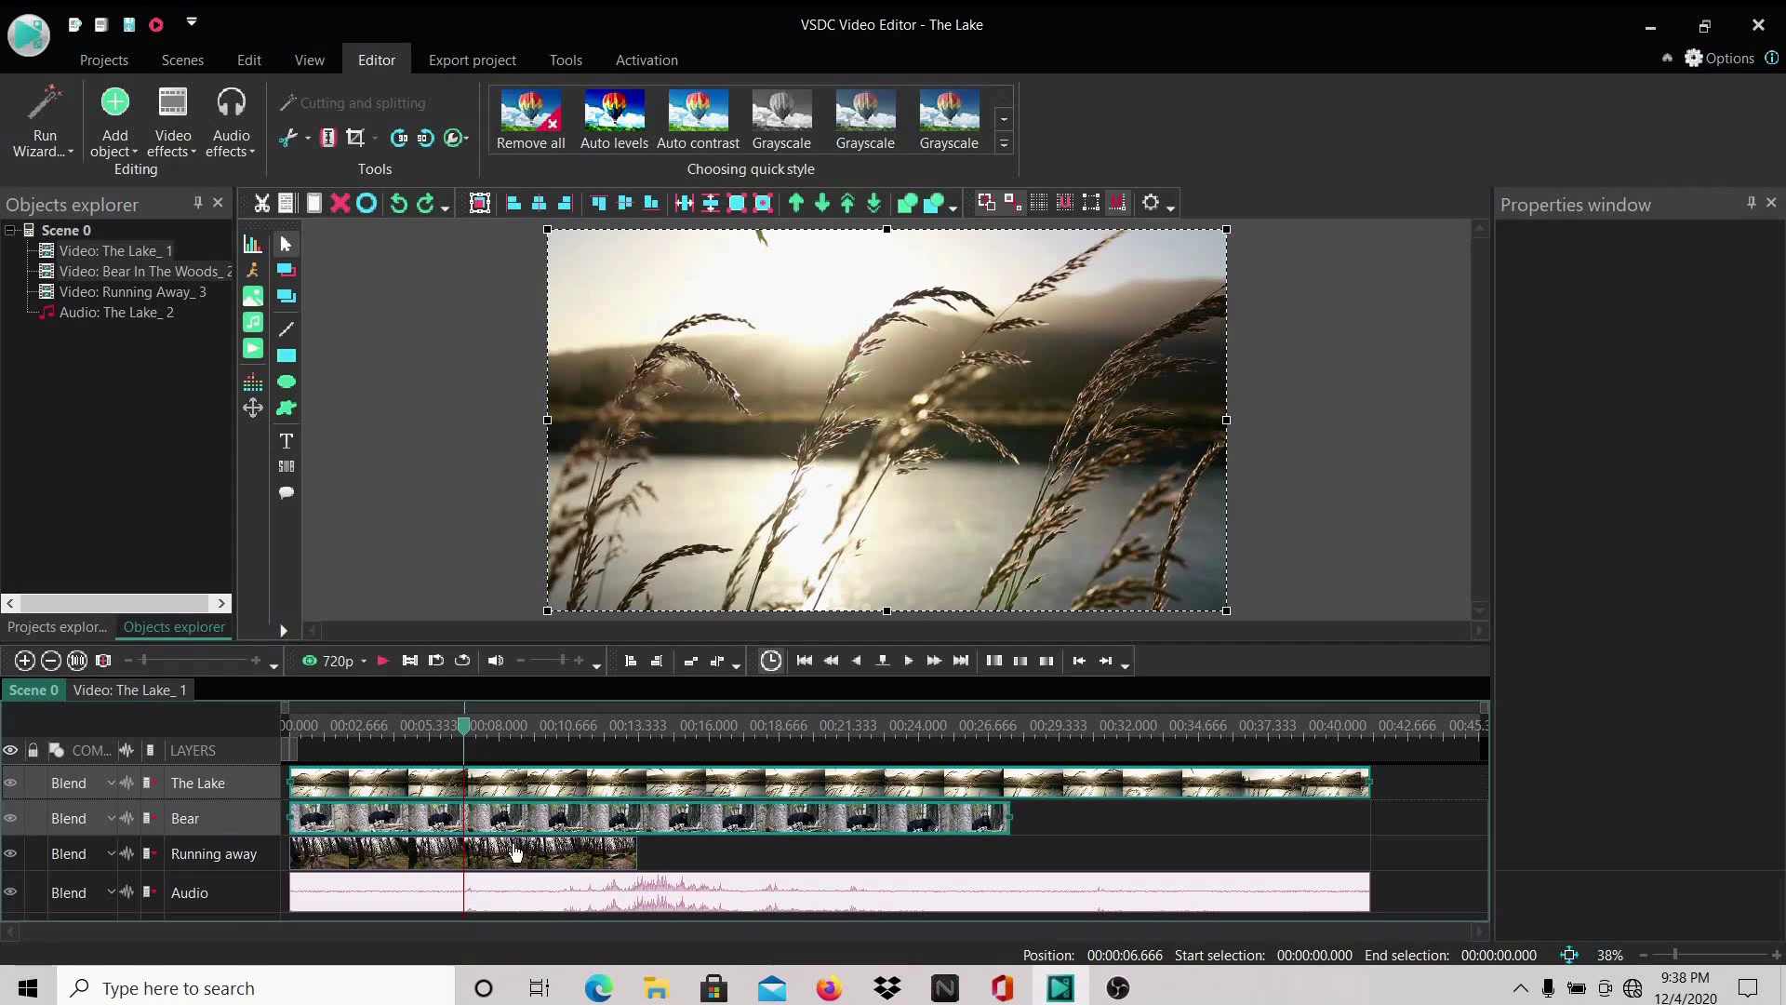
ctrl+click(516, 851)
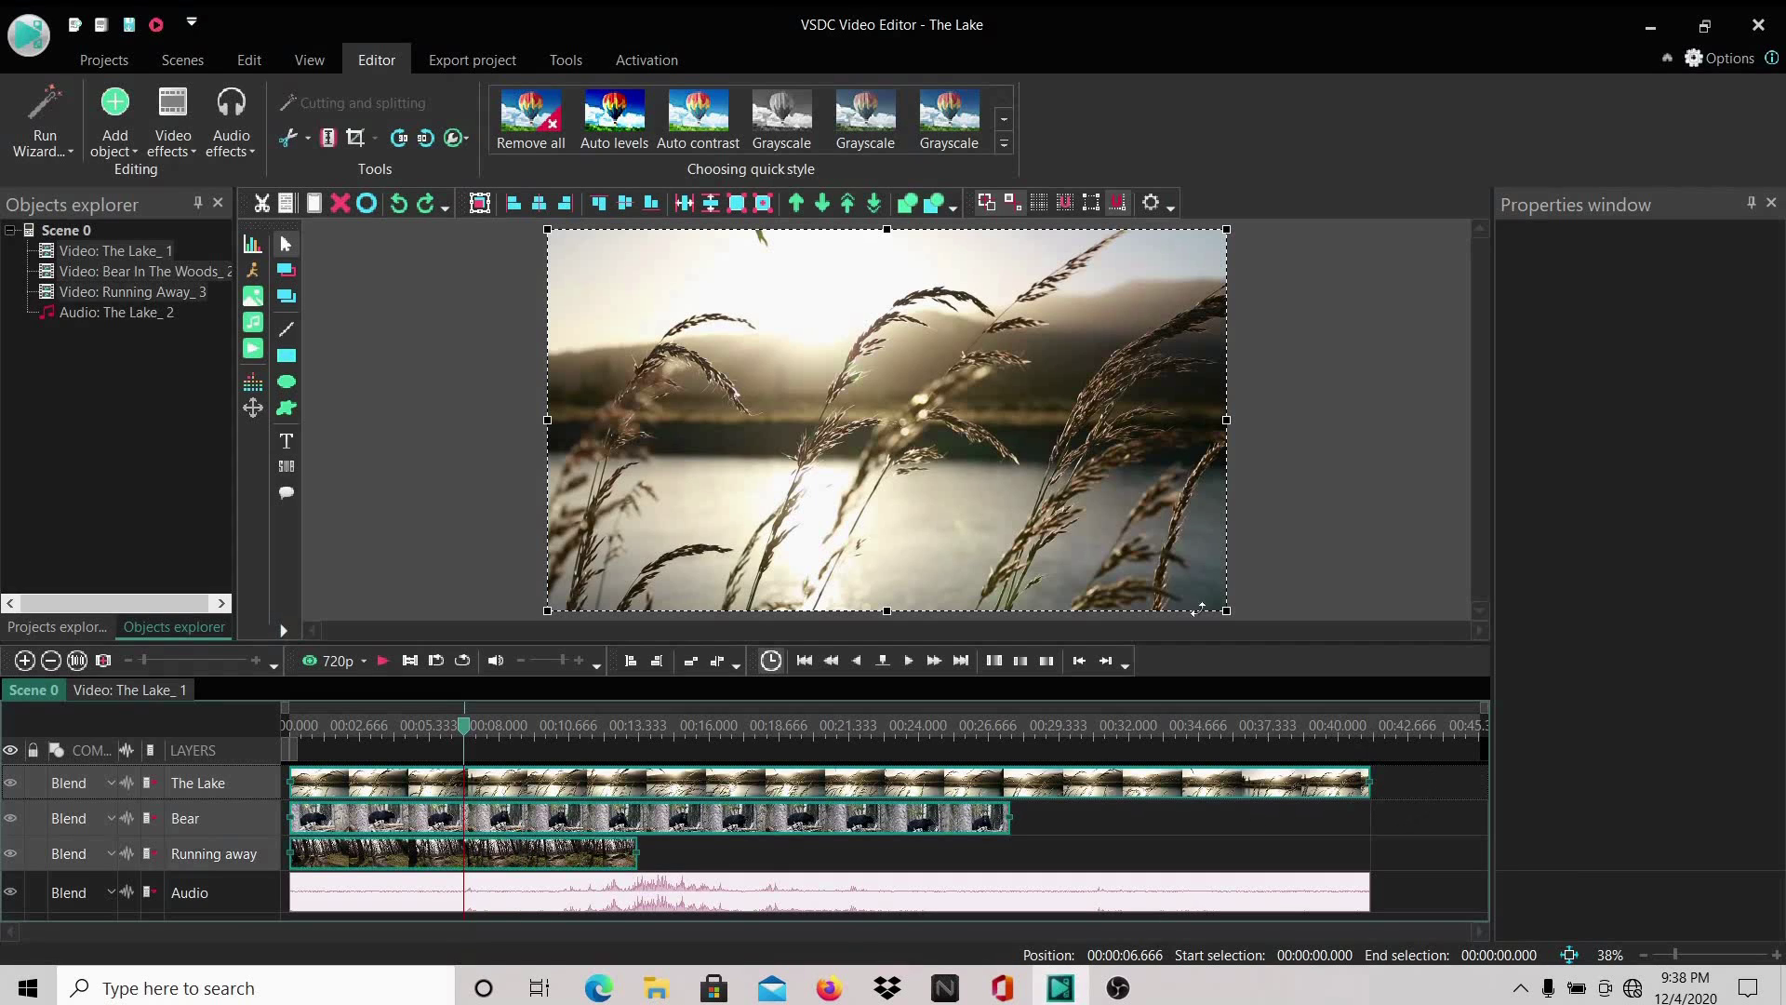
click(327, 138)
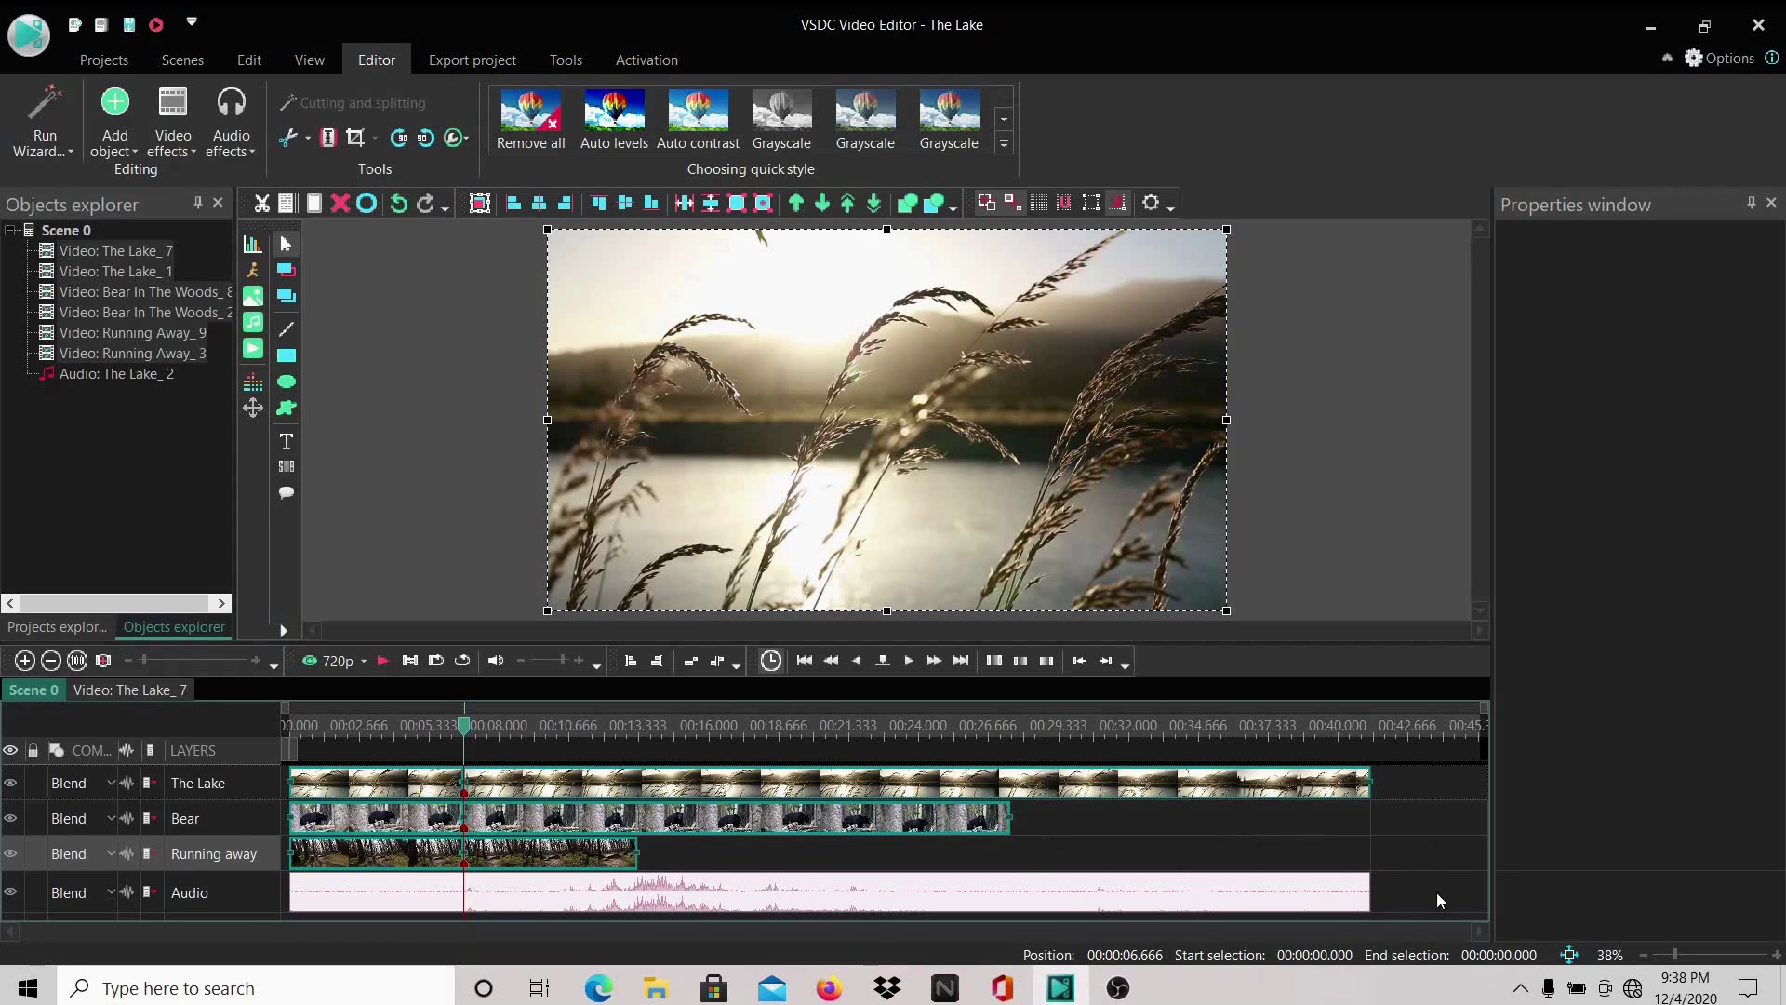
click(1388, 474)
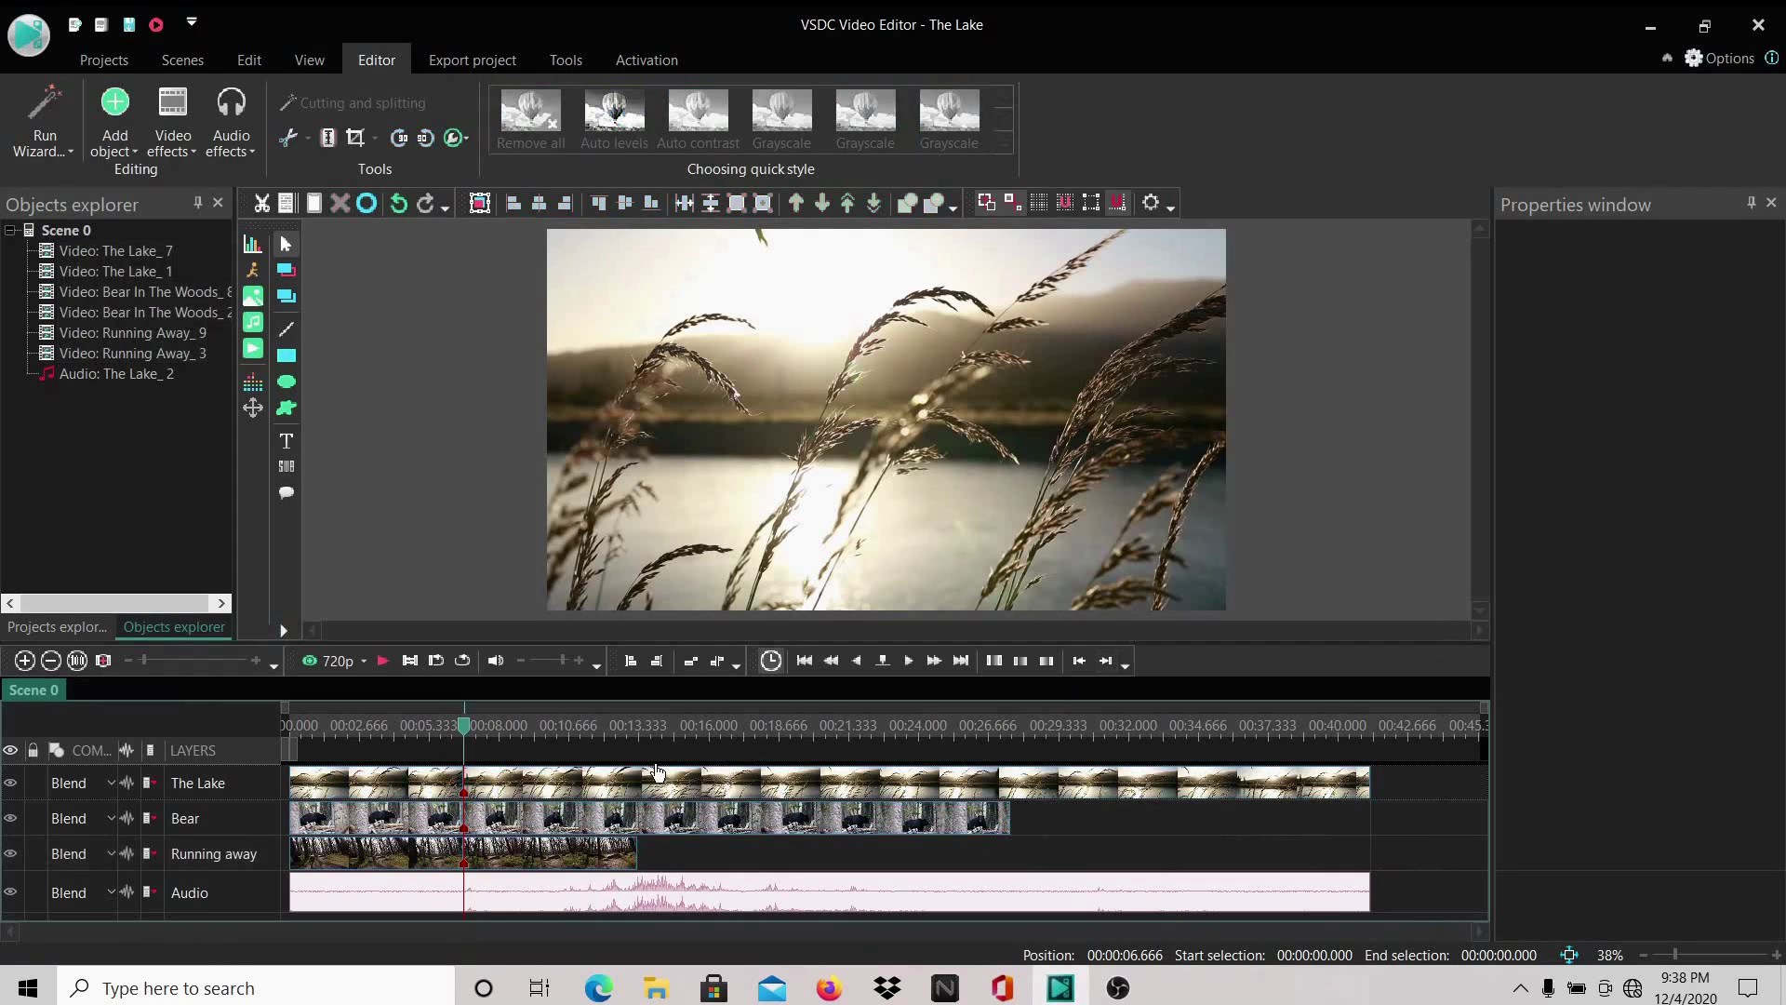
- Delete the parts of all three video clips that follow the split at 00:00:06.666
mouse_move(648, 790)
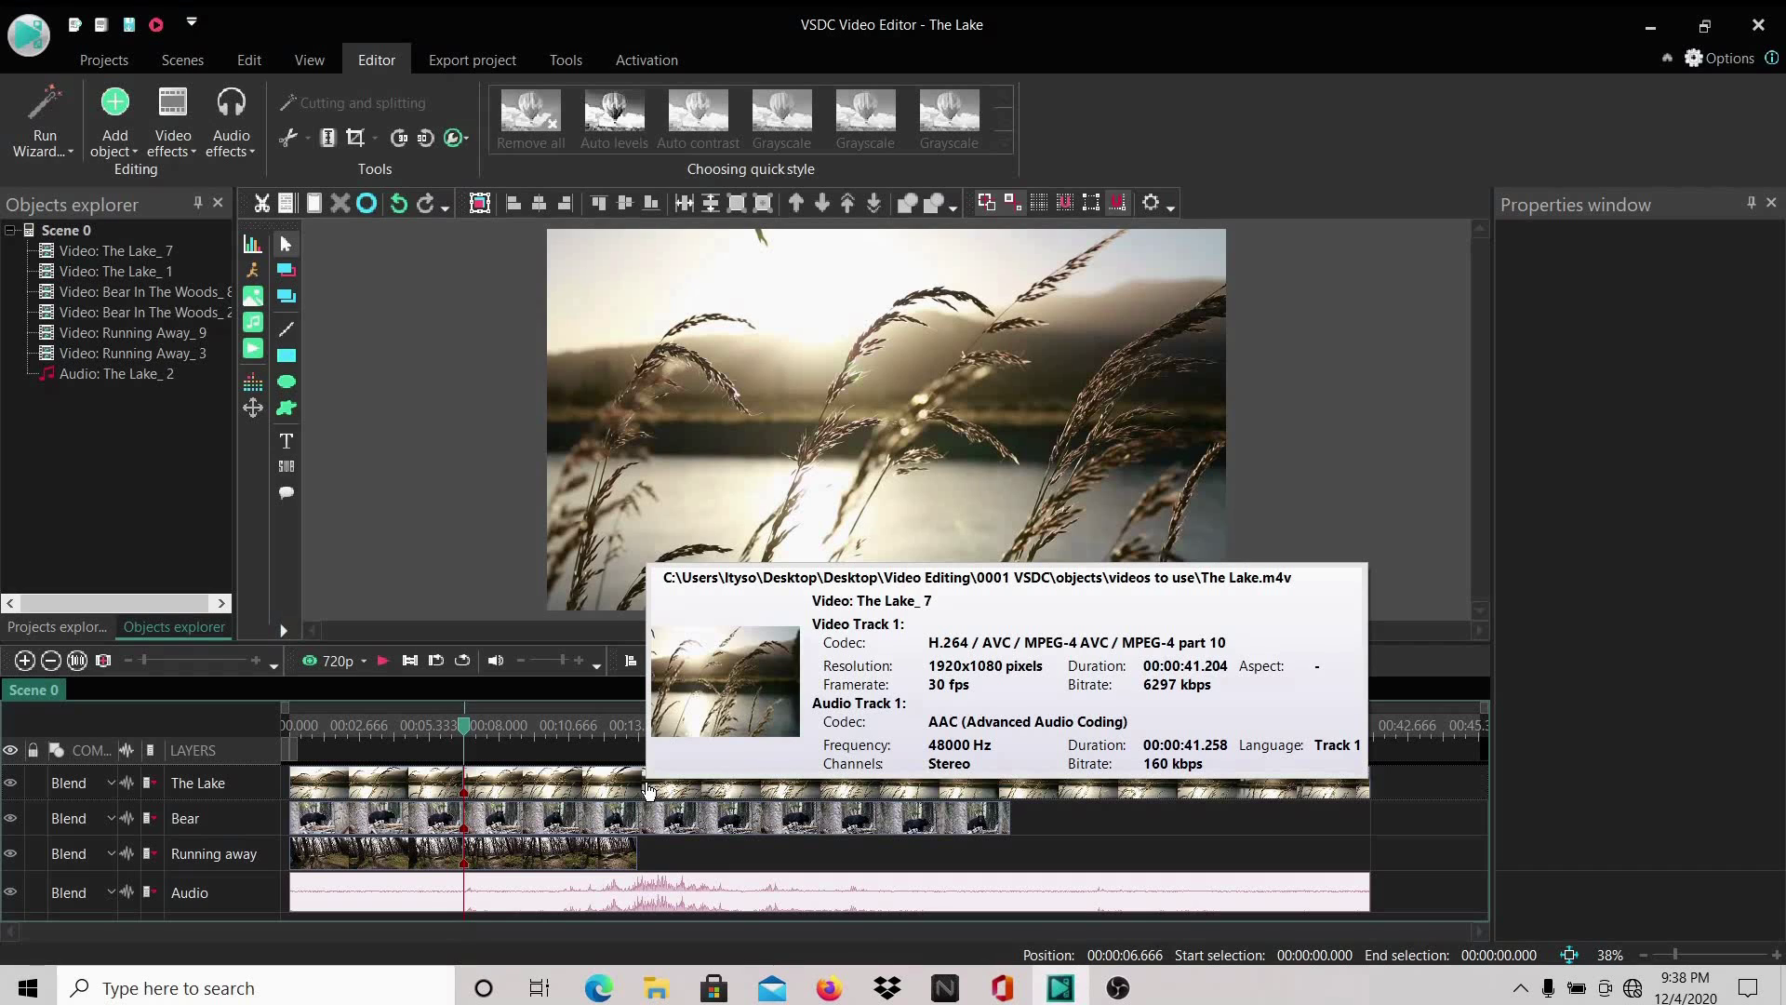
click(615, 789)
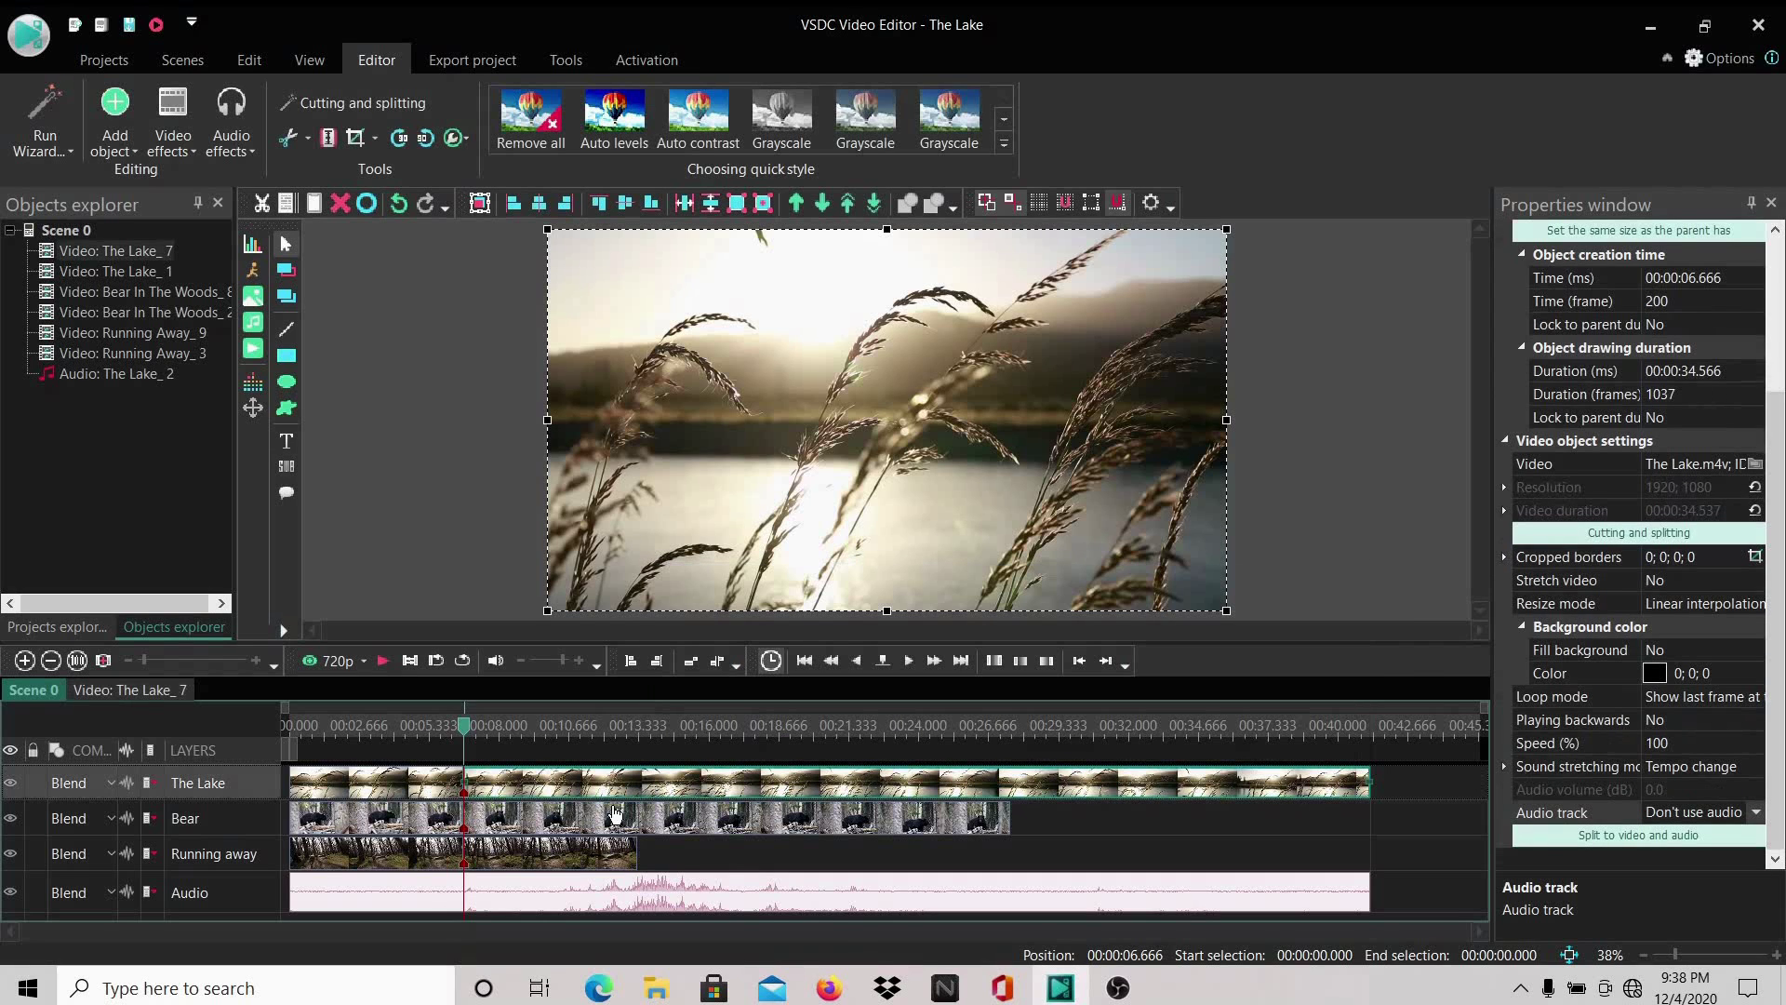
ctrl+click(612, 826)
ctrl+click(598, 863)
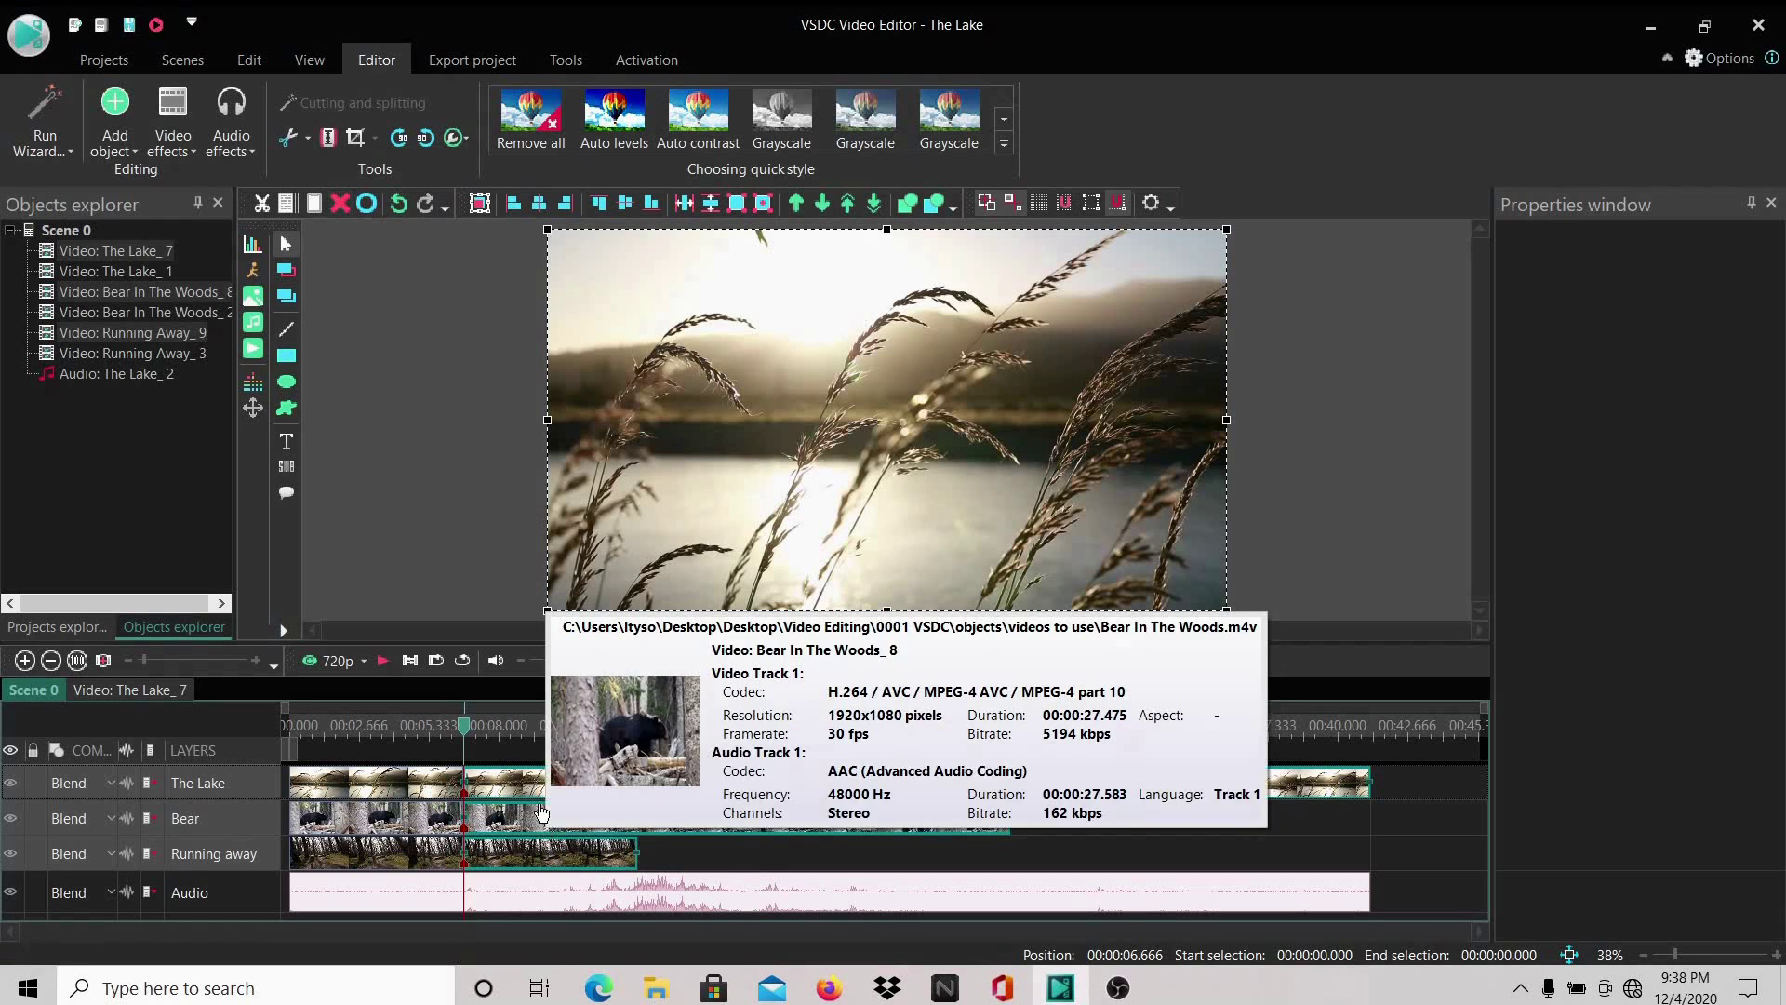
click(337, 203)
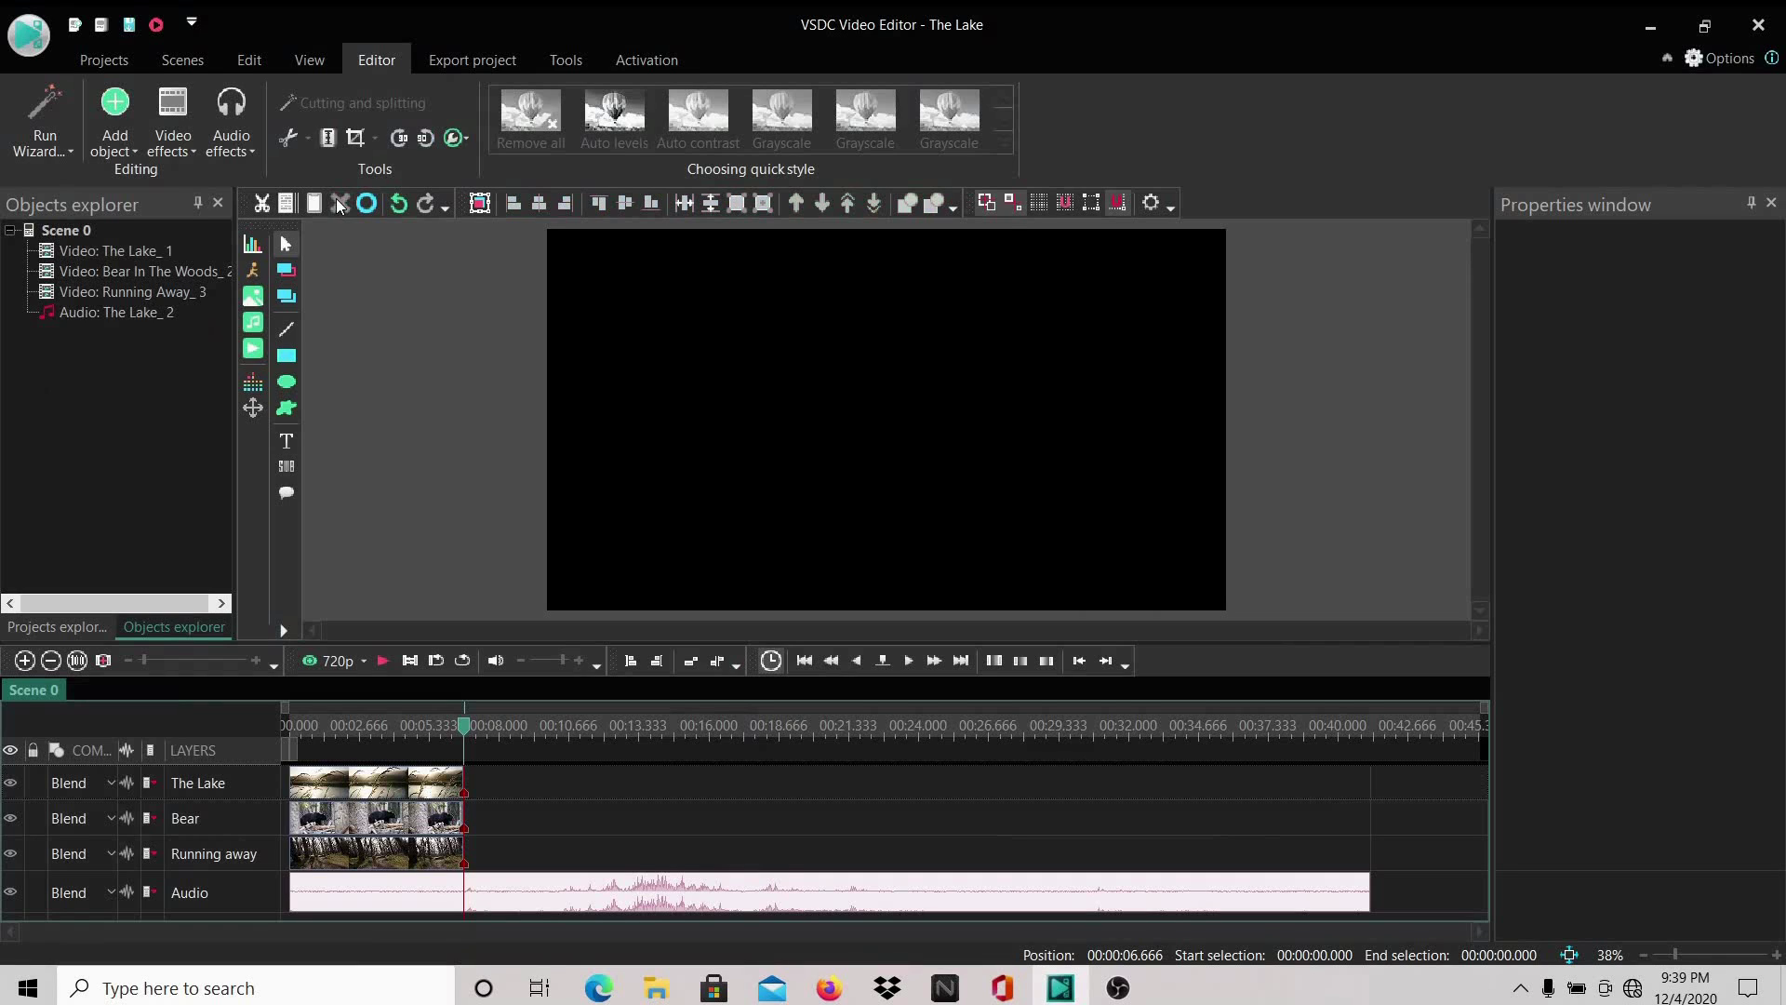
- Arrange The Lake, Bear and Running away video clips together so they follow one another without gaps, starting at 00:00:00.000
click(288, 723)
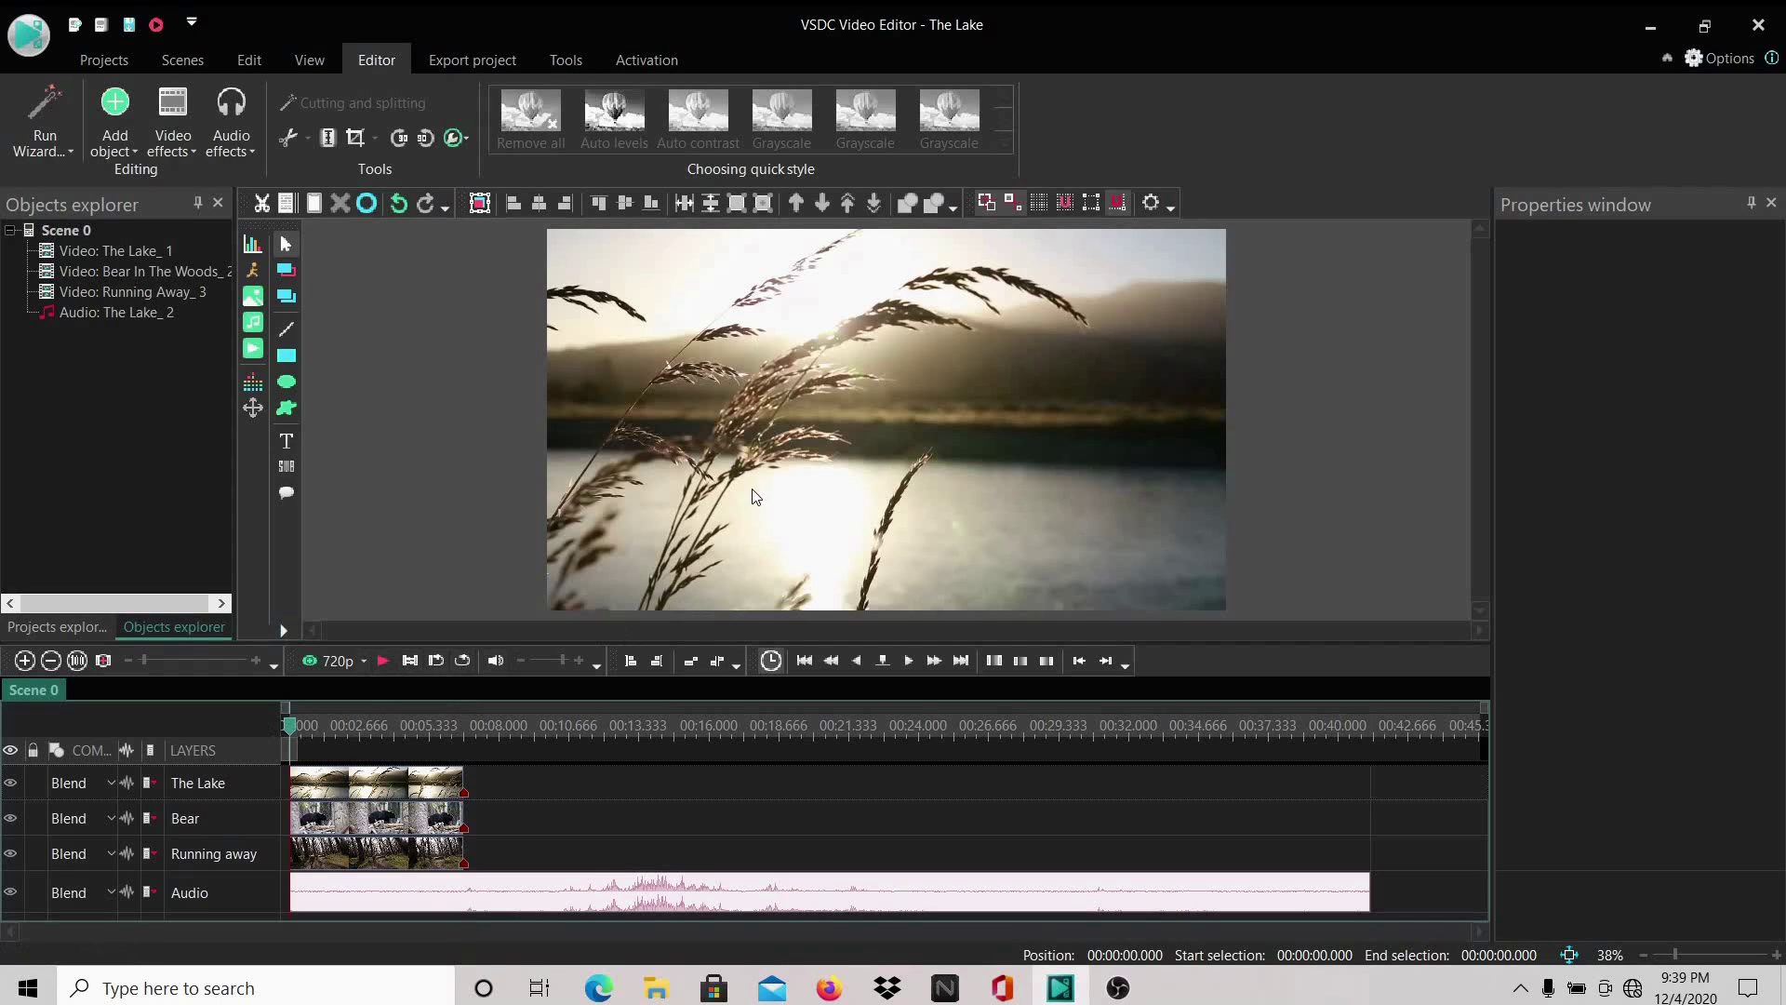
mouse_move(386, 828)
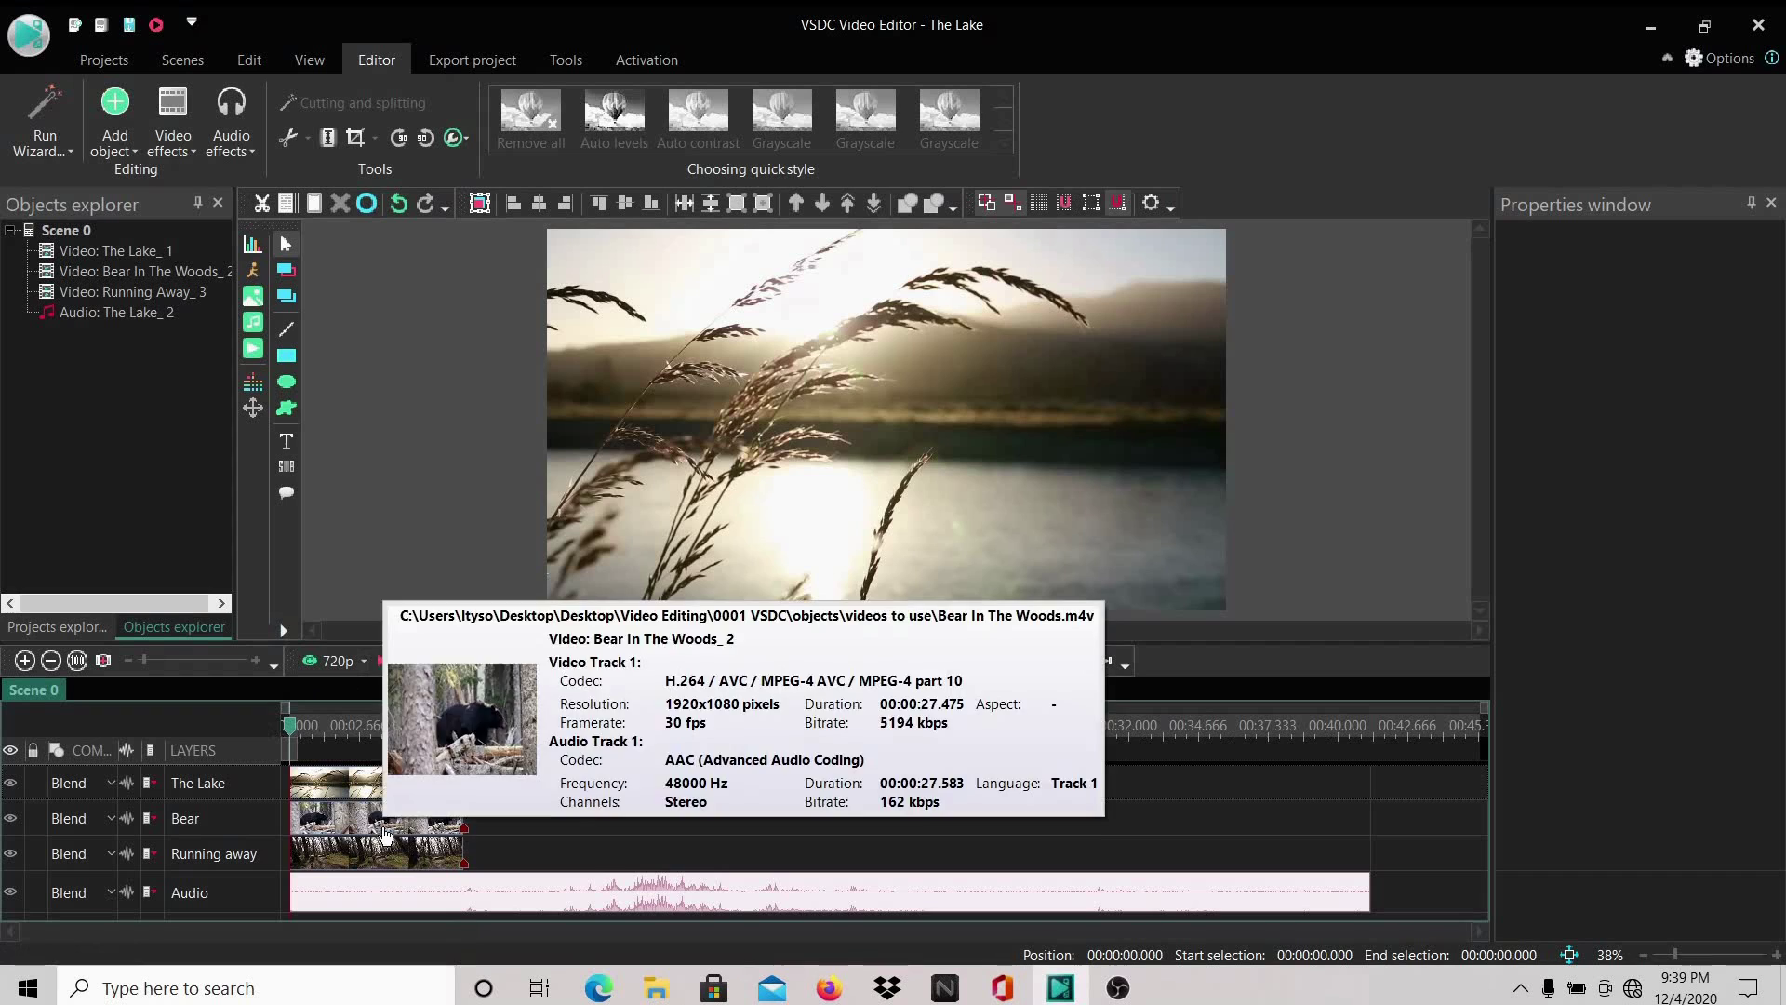
mouse_move(376, 867)
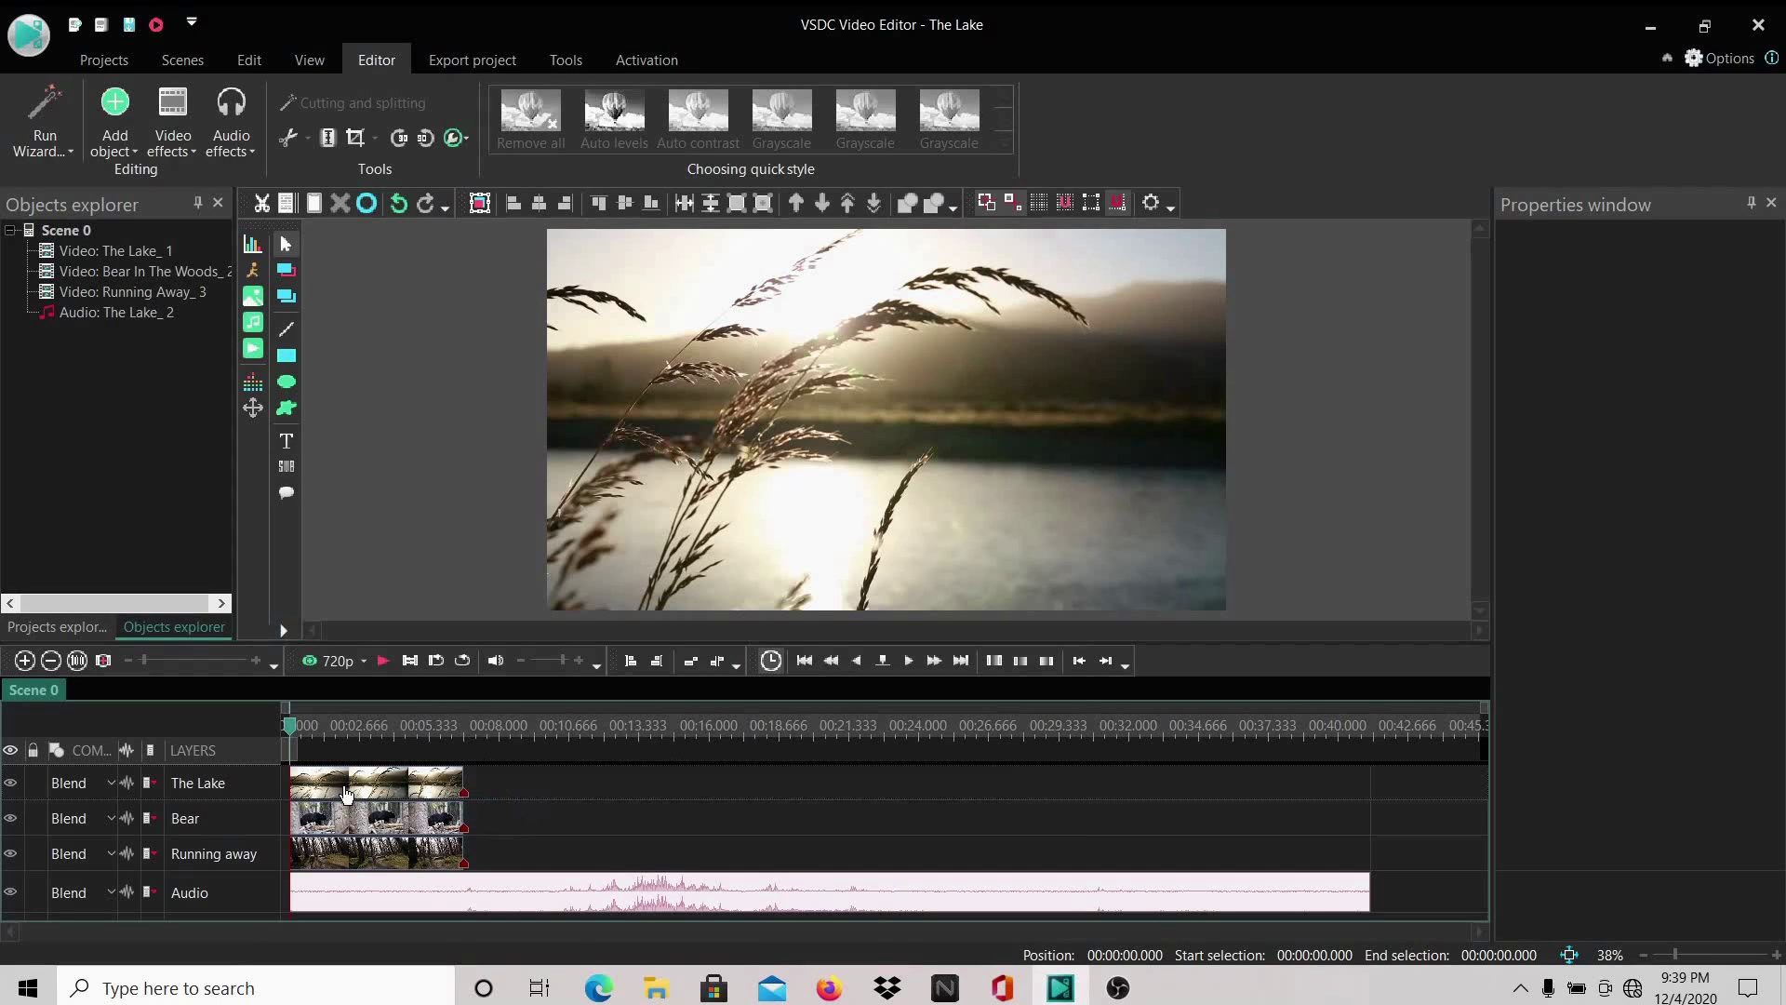
mouse_move(345, 792)
click(324, 787)
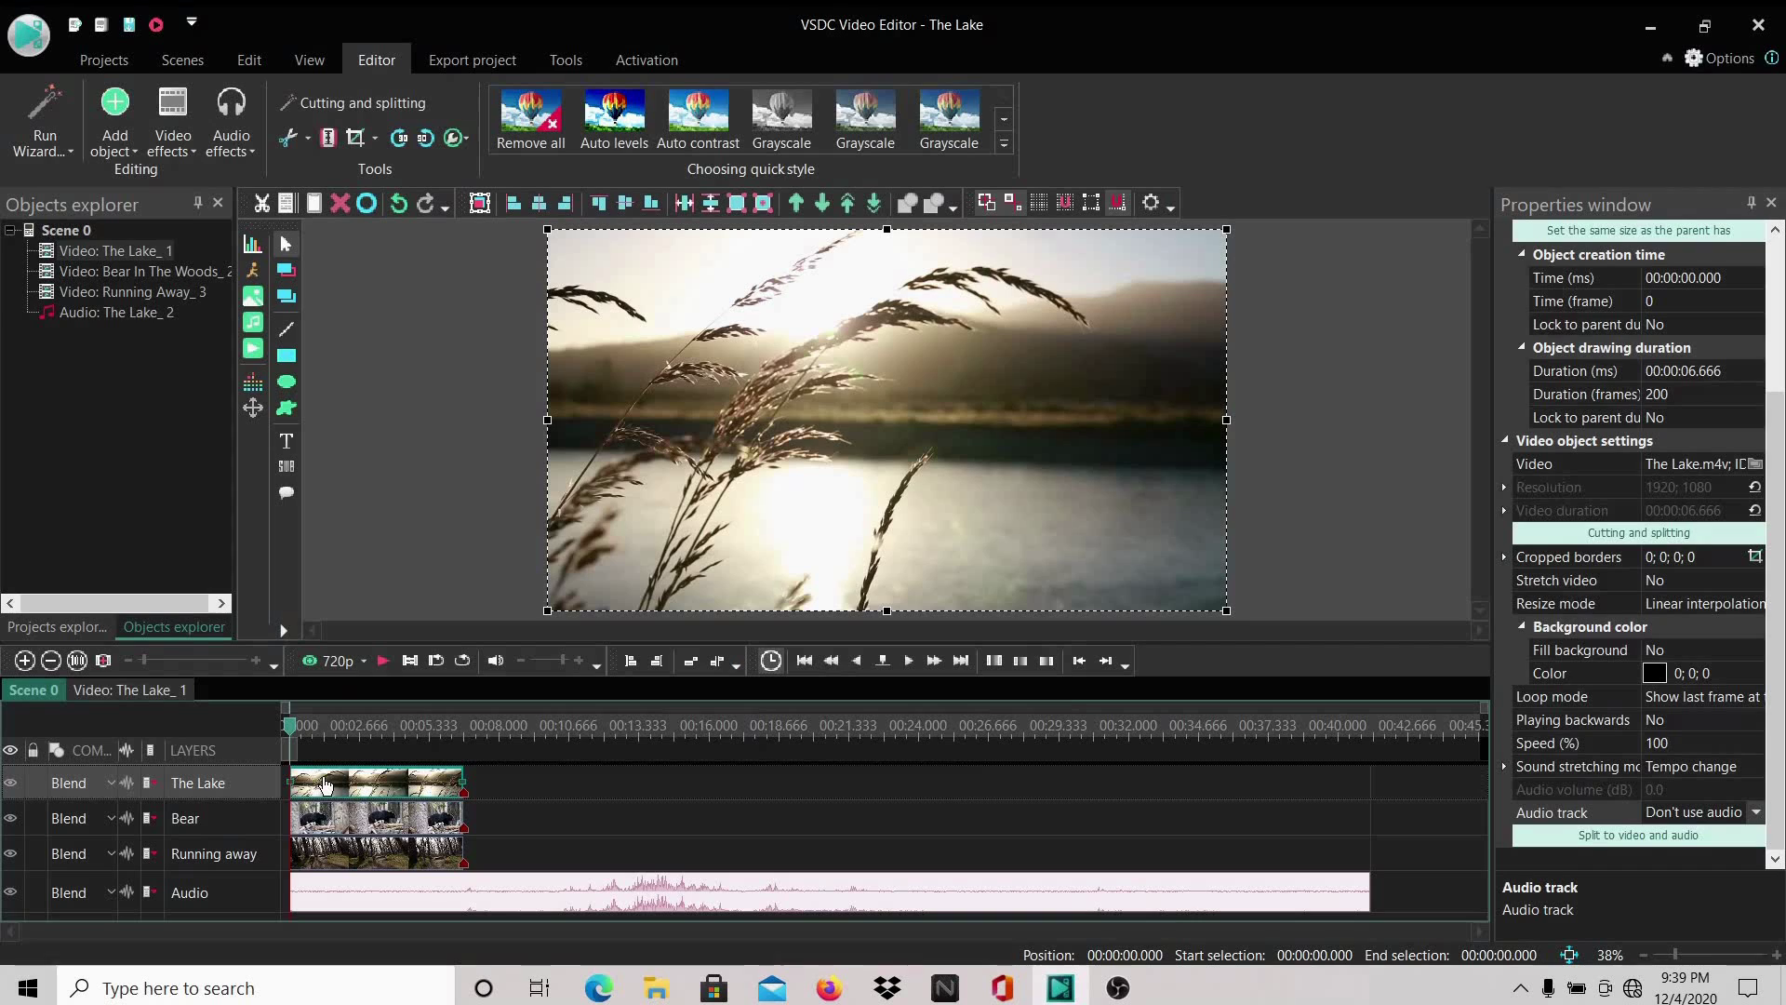
ctrl+click(357, 829)
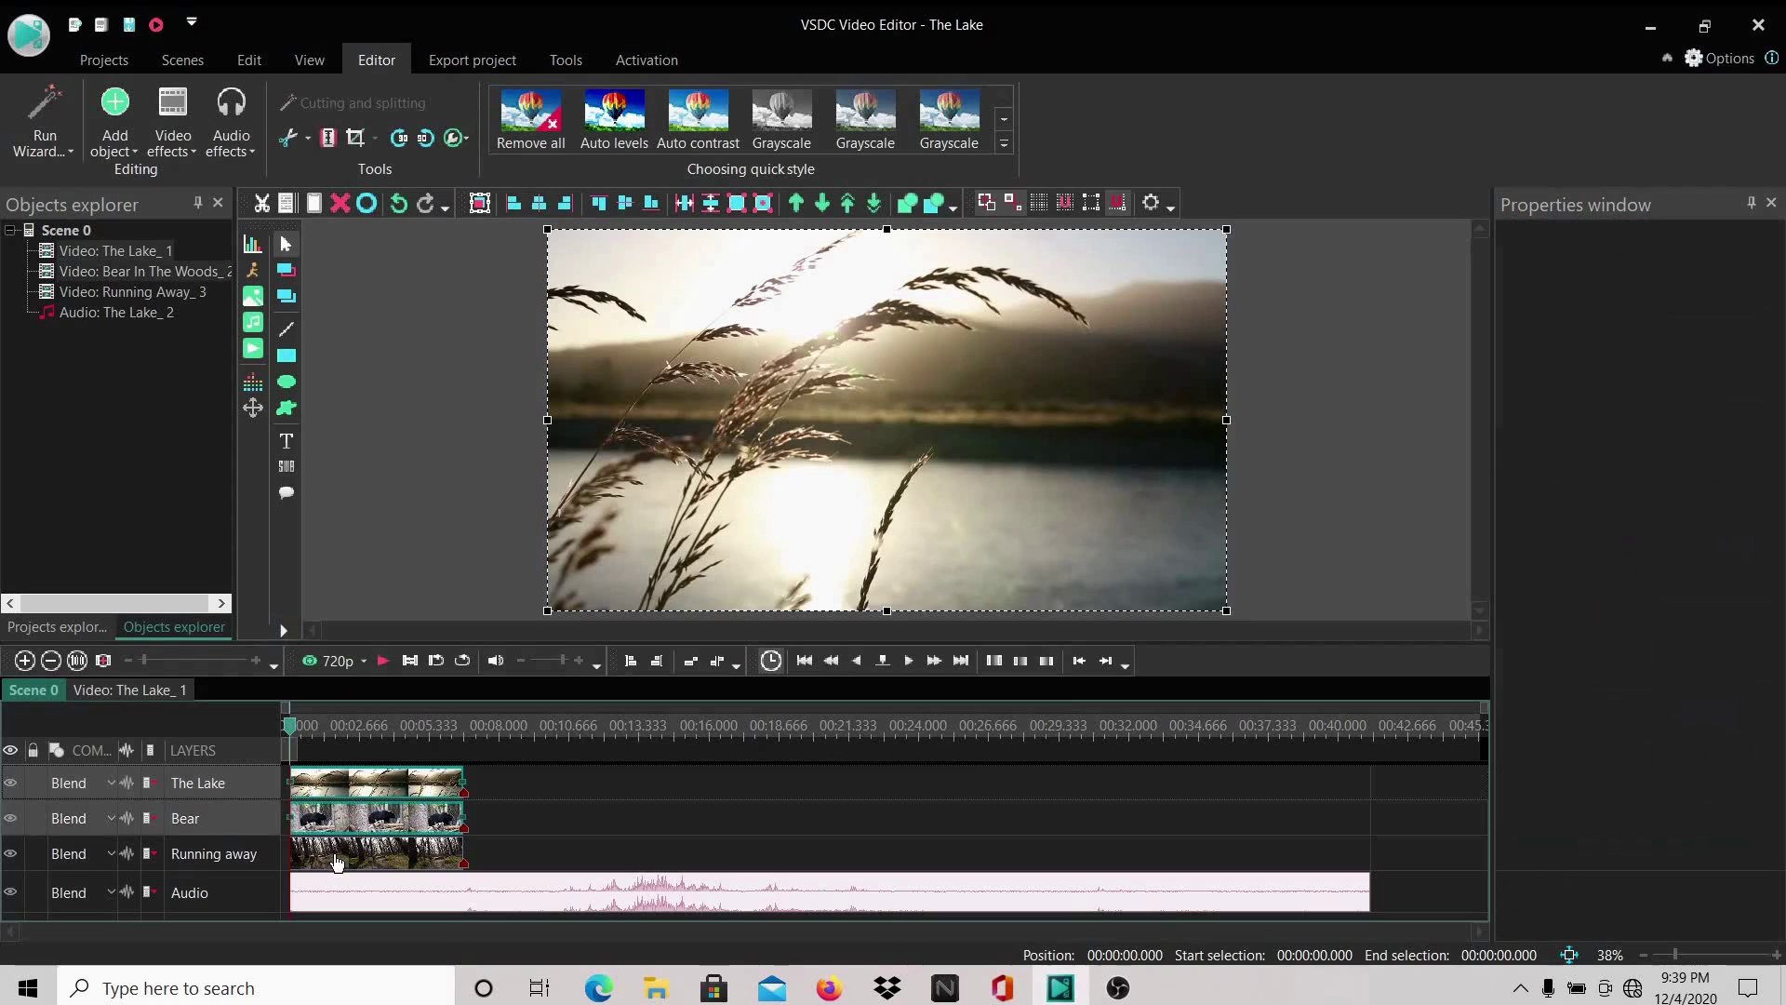
ctrl+click(341, 856)
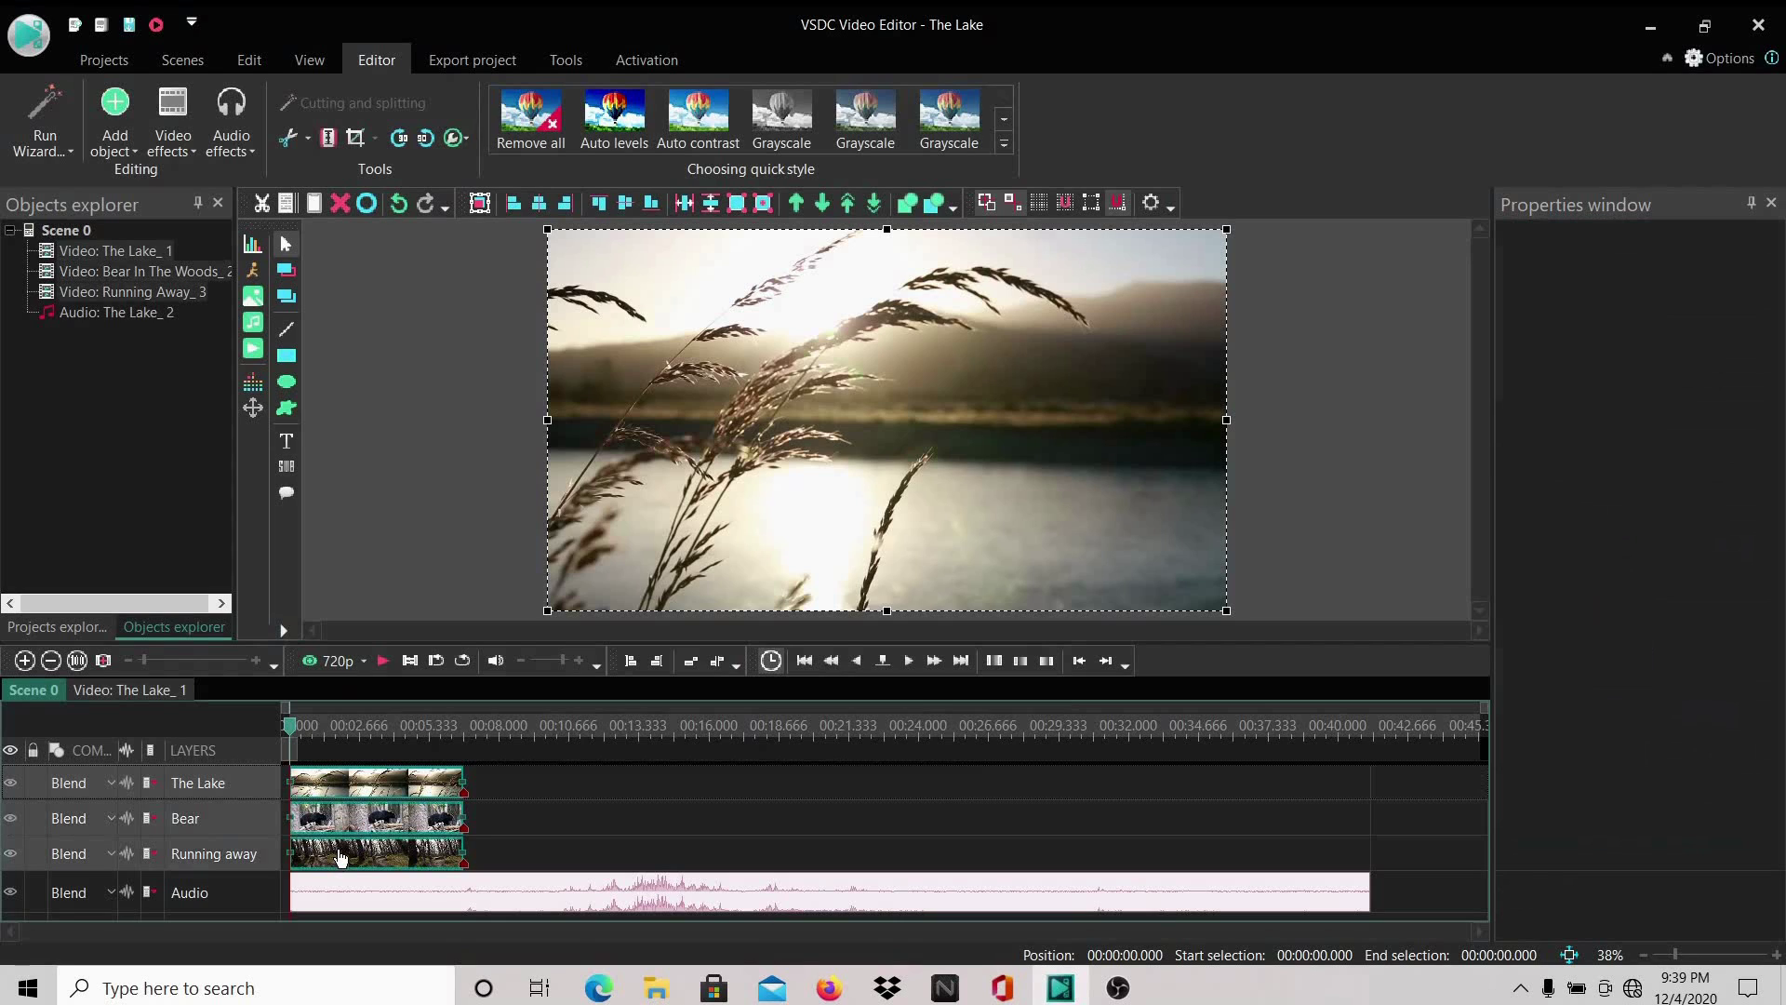
click(690, 661)
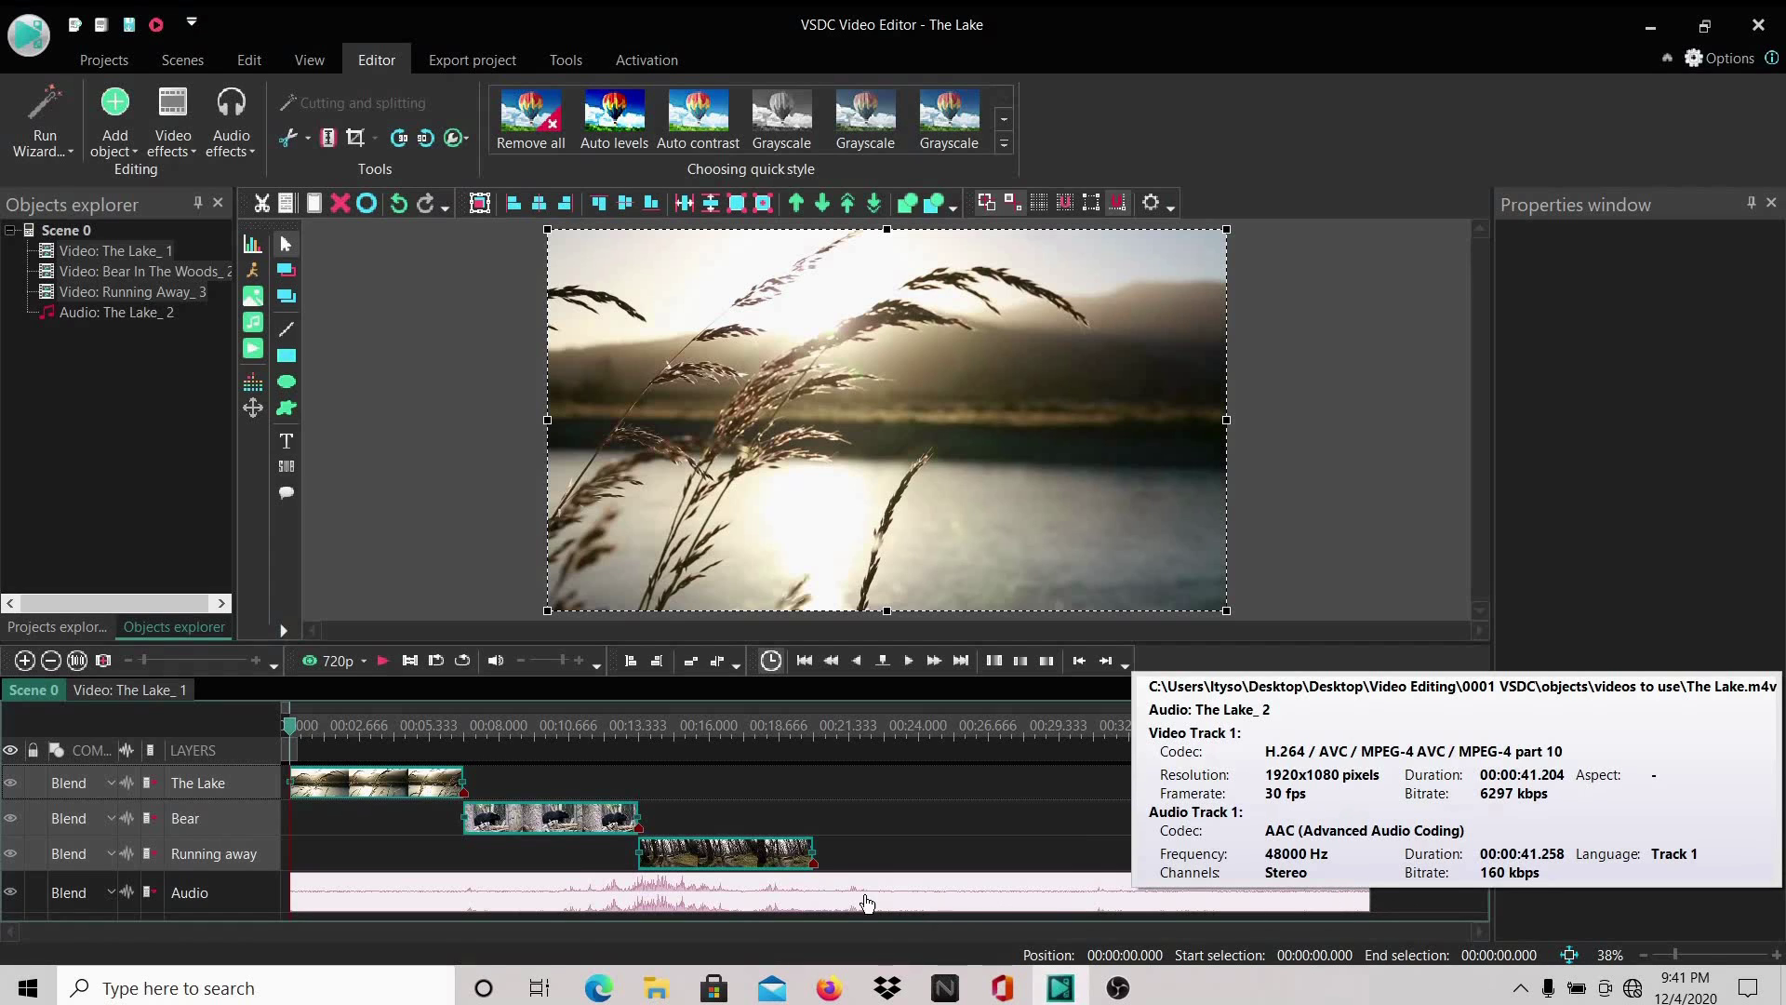
- Shorten the audio clip to end with the Running away clip, giving it a duration of 00:00:19.966
click(815, 731)
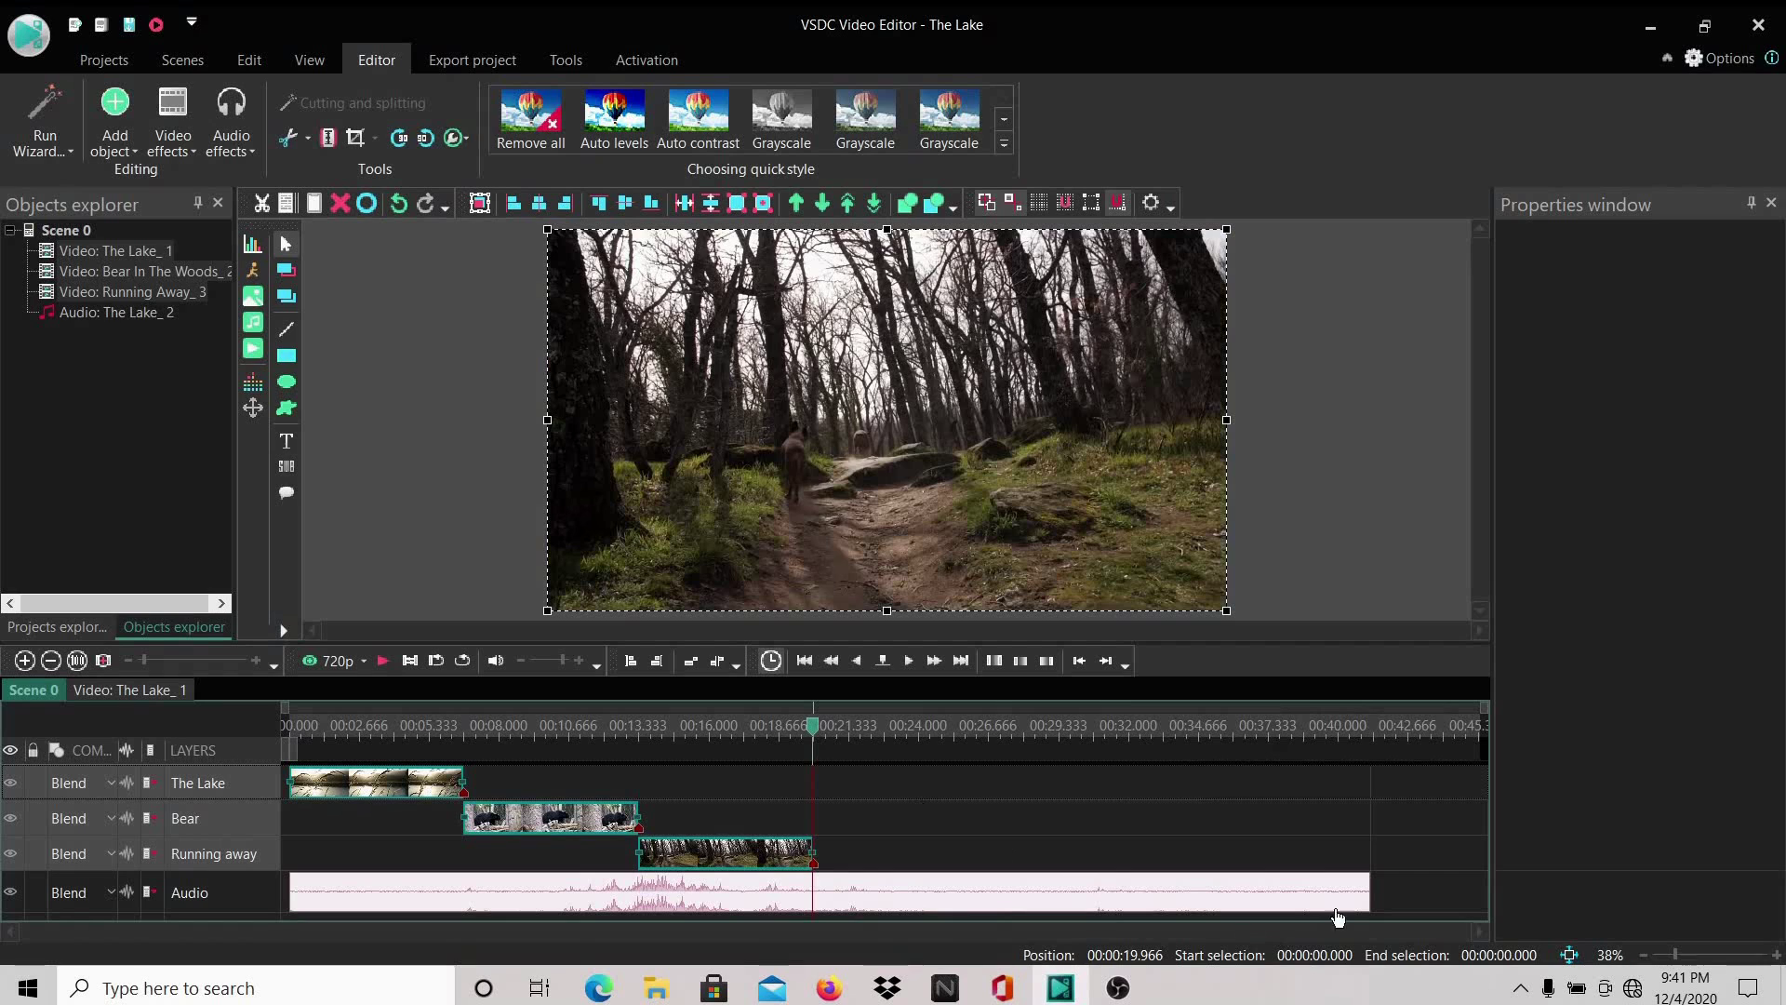
click(1367, 893)
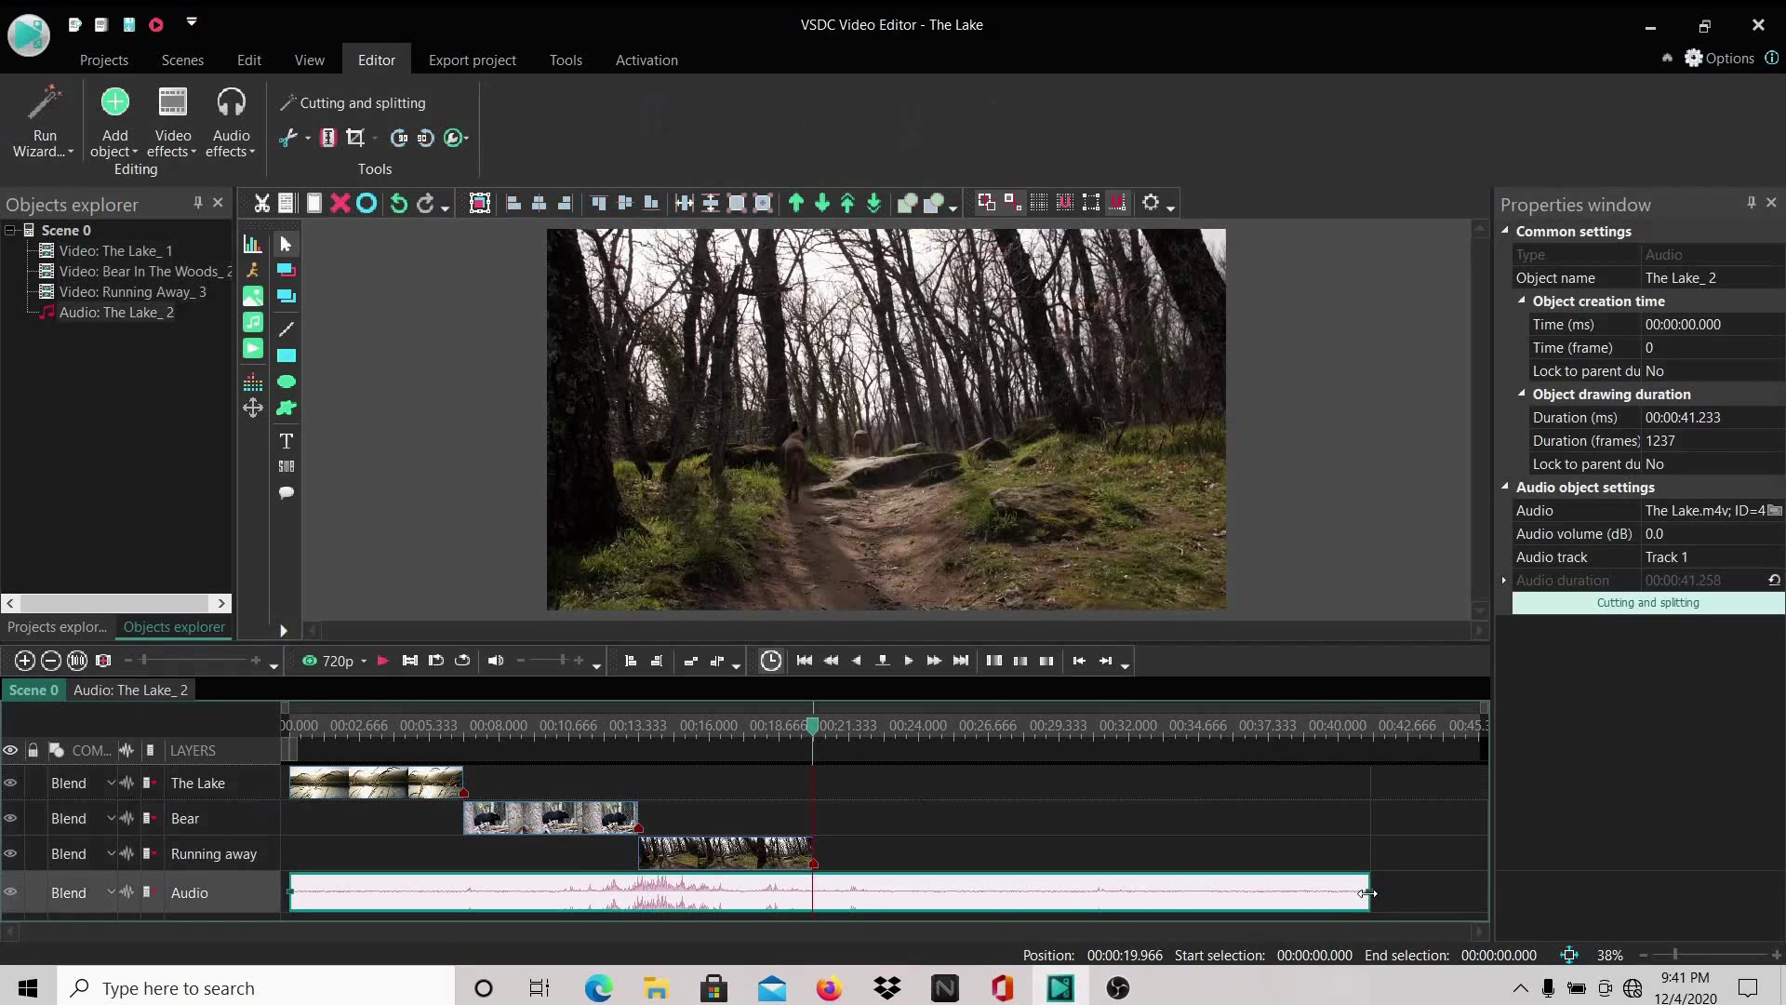
drag(1366, 893, 819, 905)
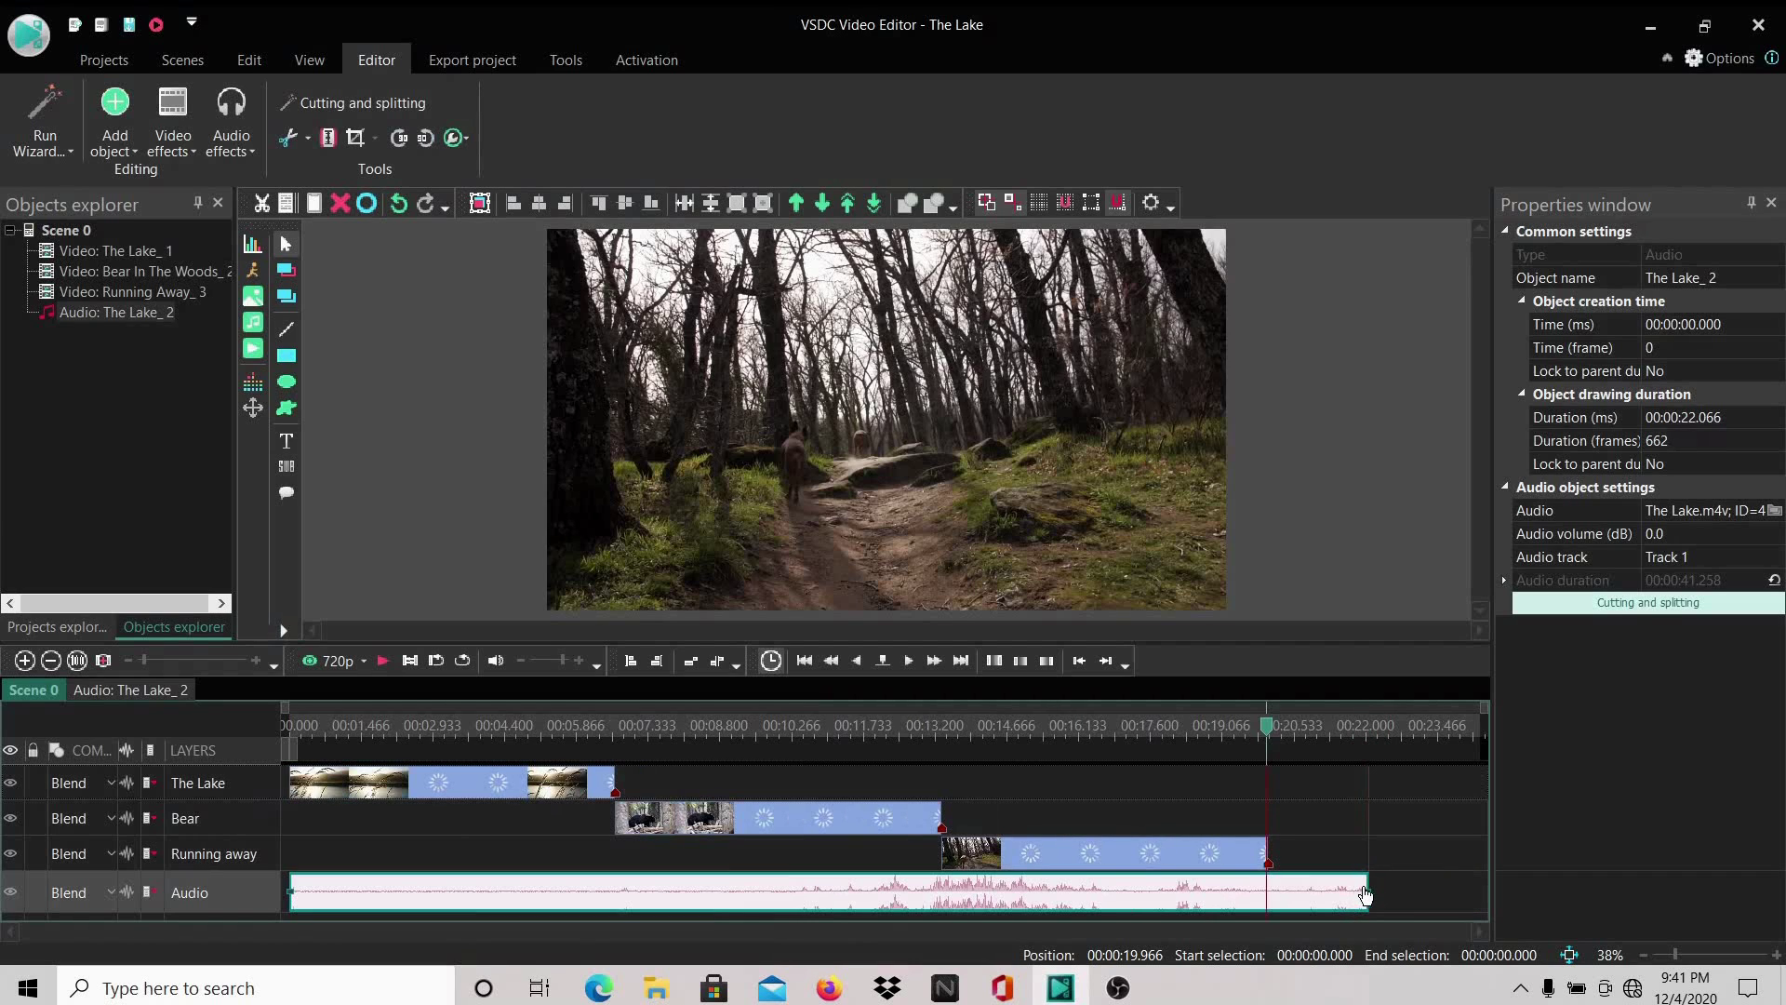
drag(1367, 895, 1252, 900)
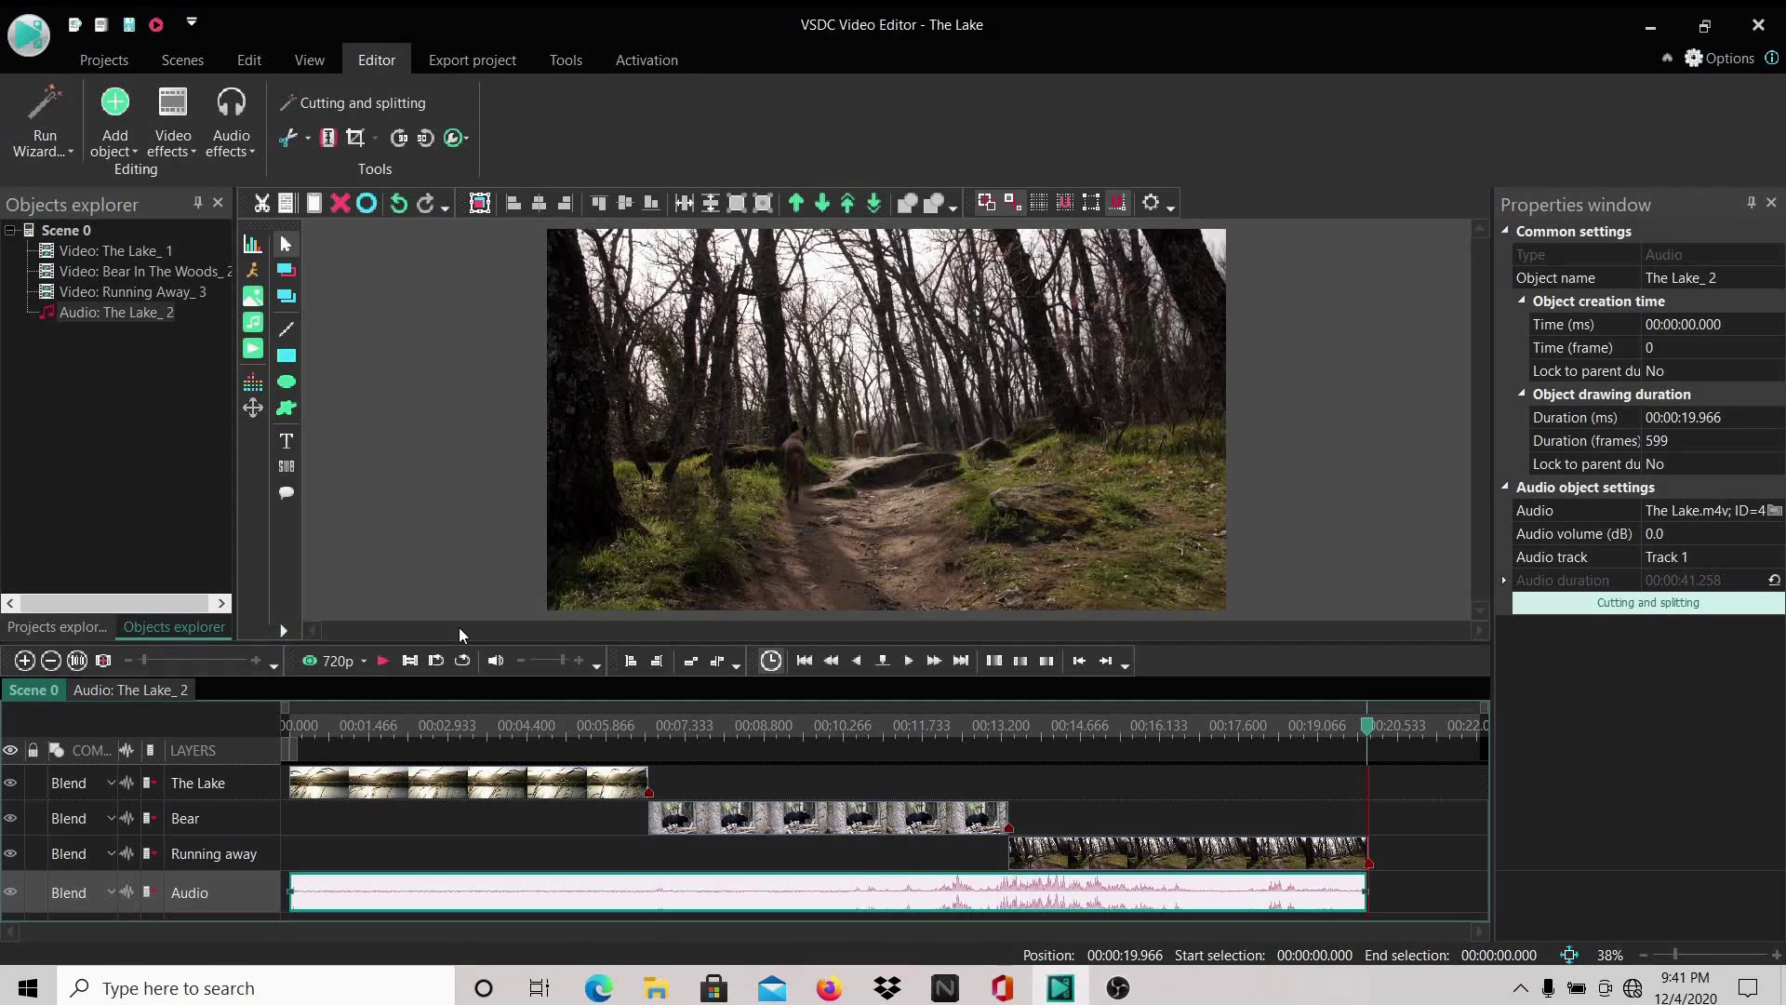
- Preview the assembled sequence from the start of the timeline, with the playback option beside Loop playing switched on
click(384, 661)
click(288, 727)
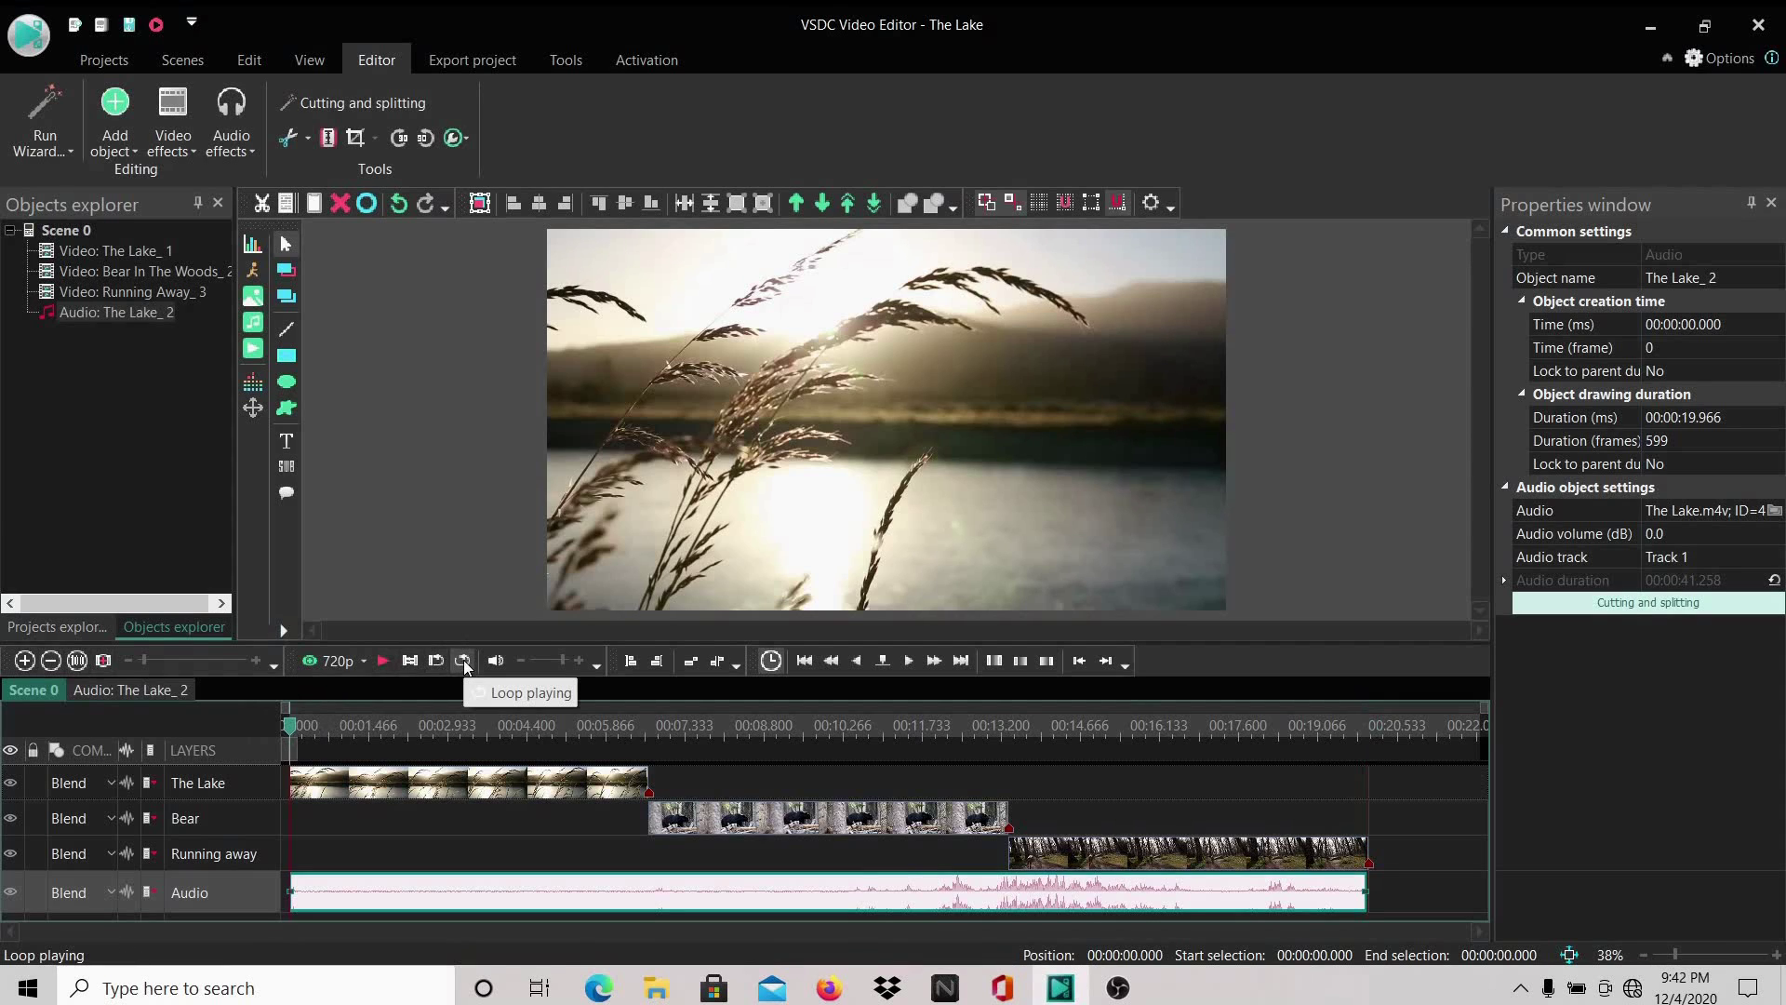
click(436, 660)
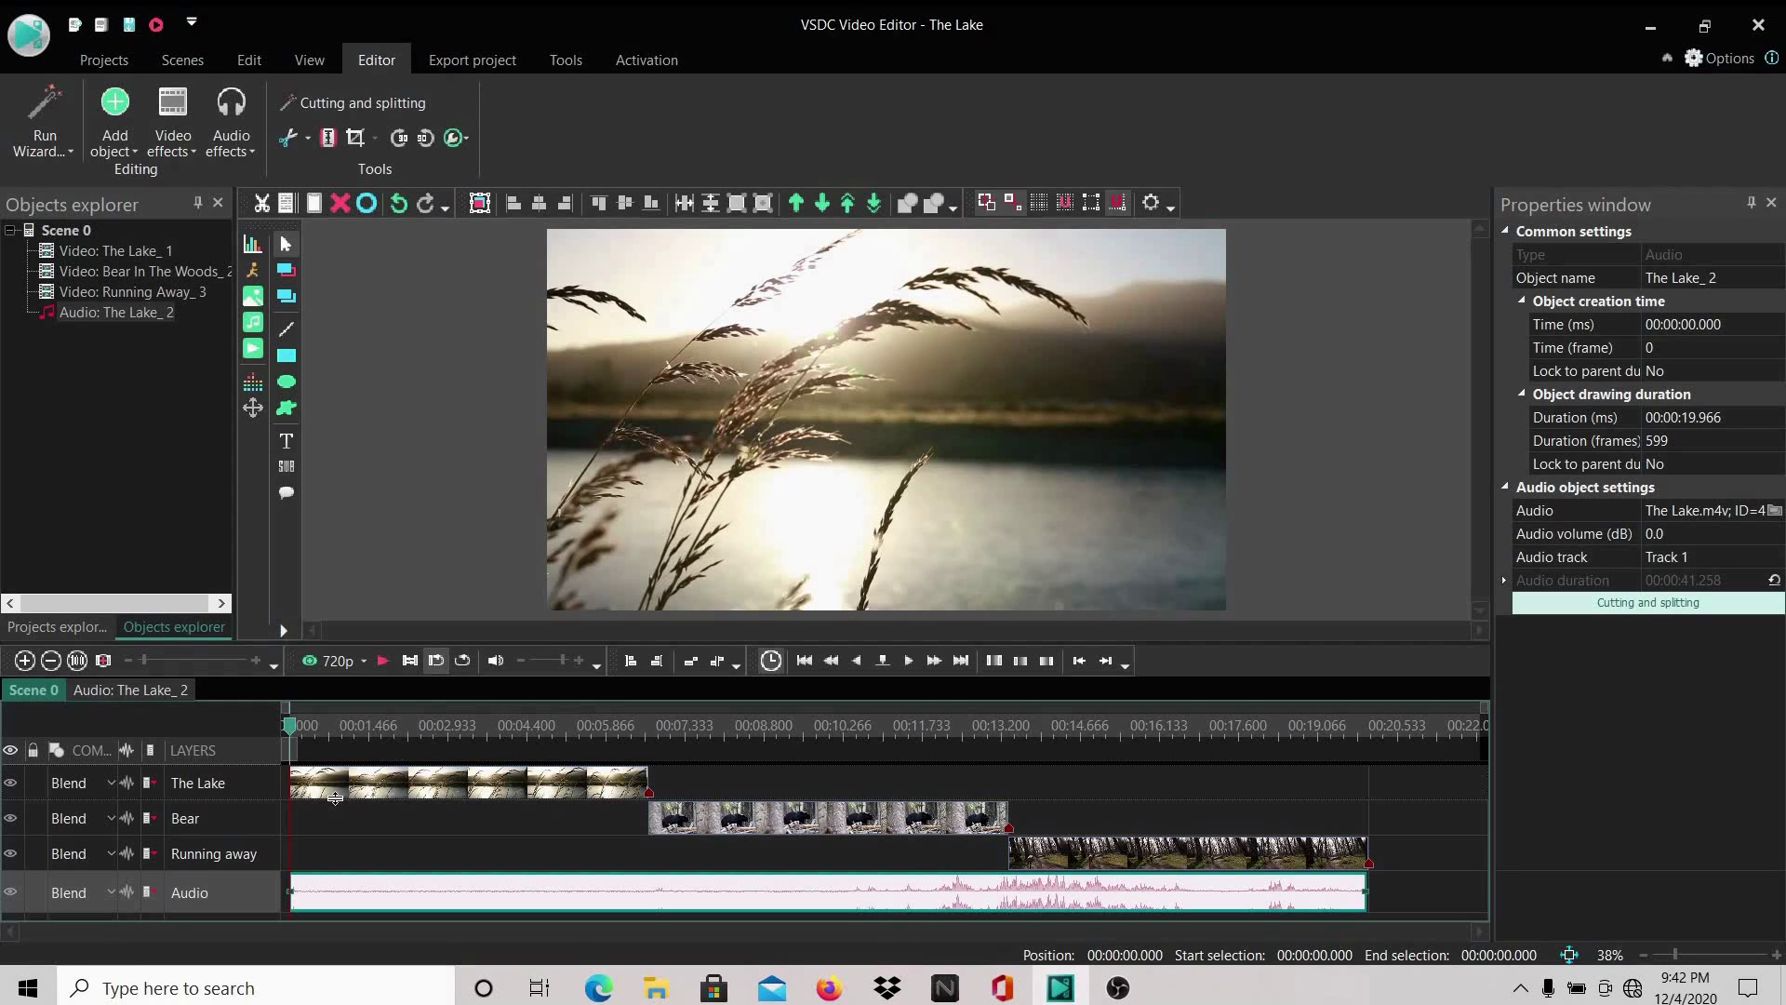
click(383, 661)
click(489, 65)
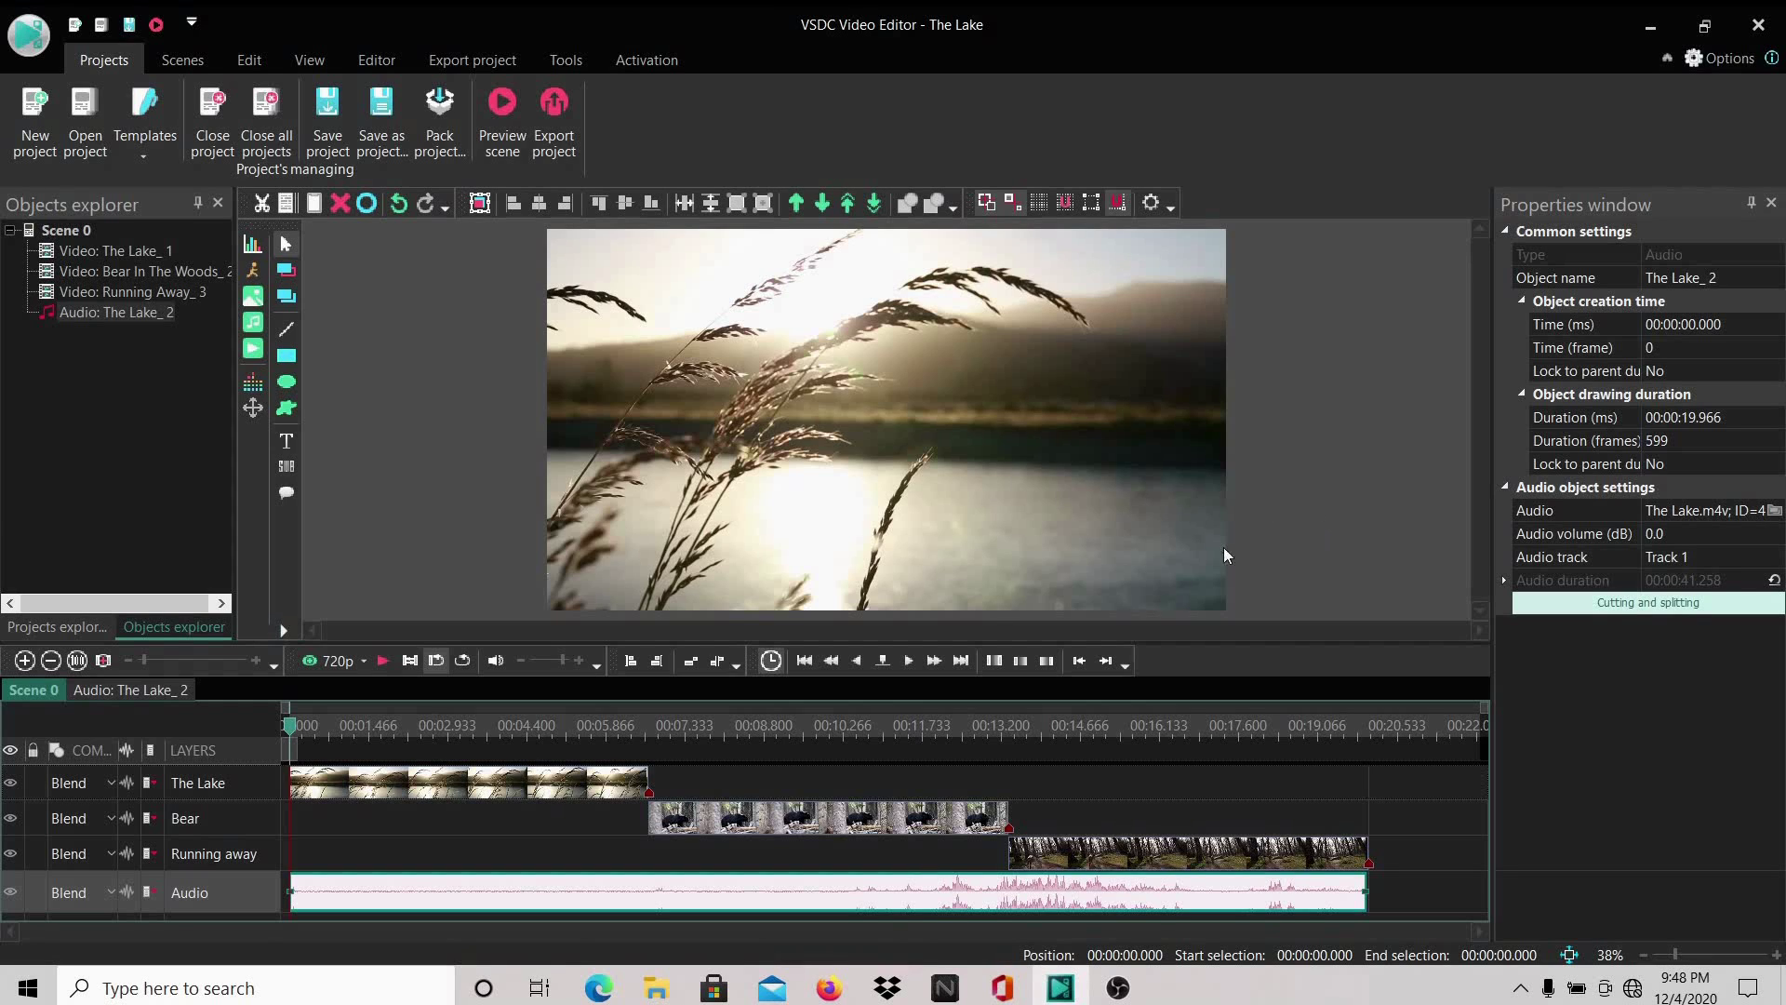
mouse_move(1110, 977)
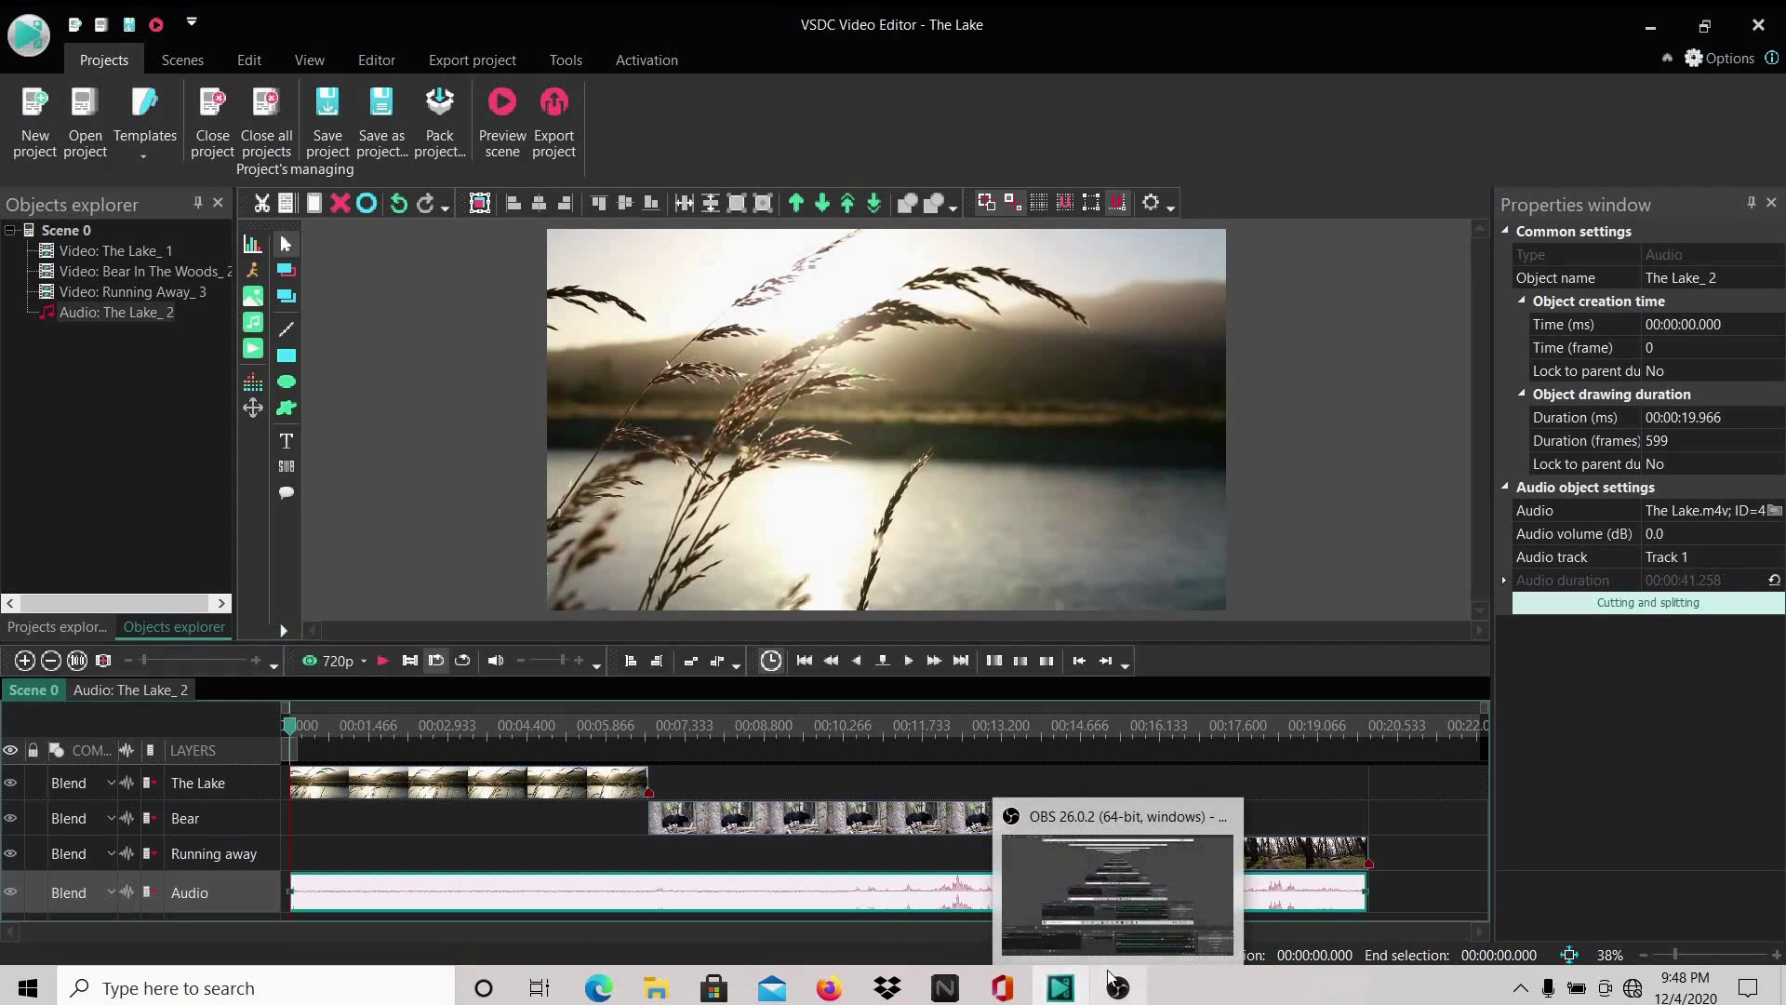